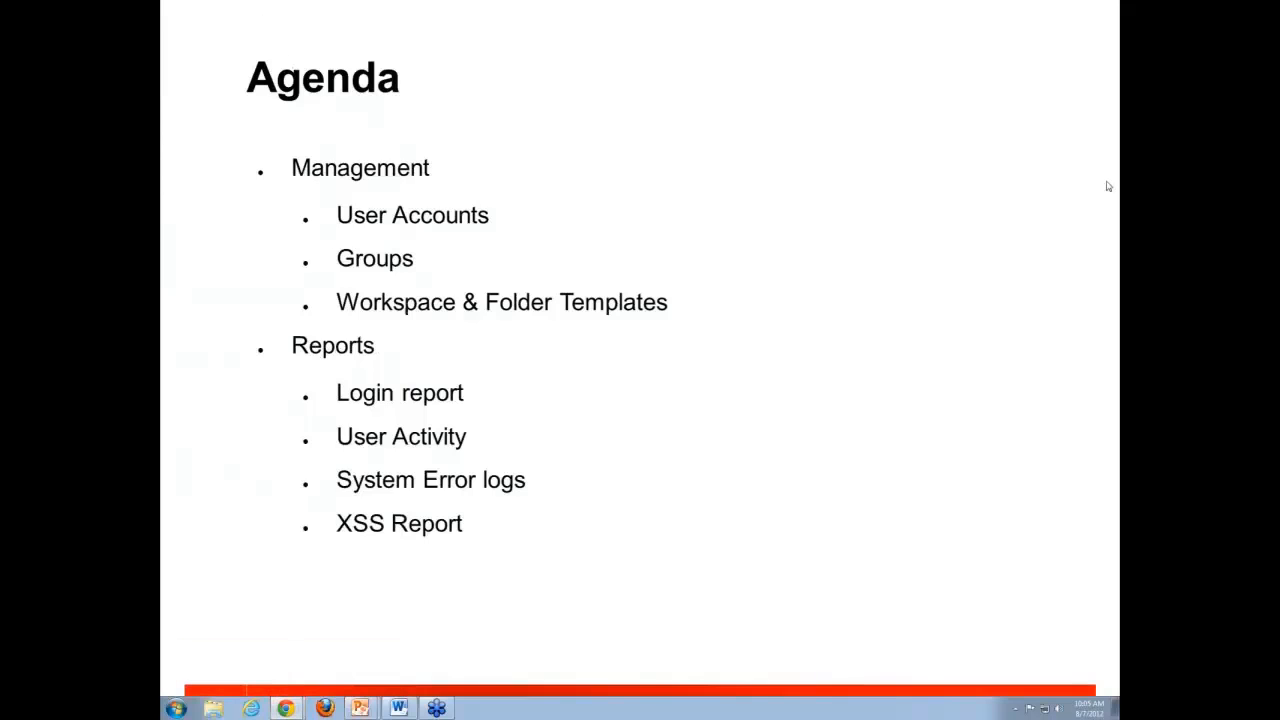
Switch from the slides to Novell Vibe in Chrome and open its Administration Console.
{"action": "mouse_move", "coordinate": [286, 708]}
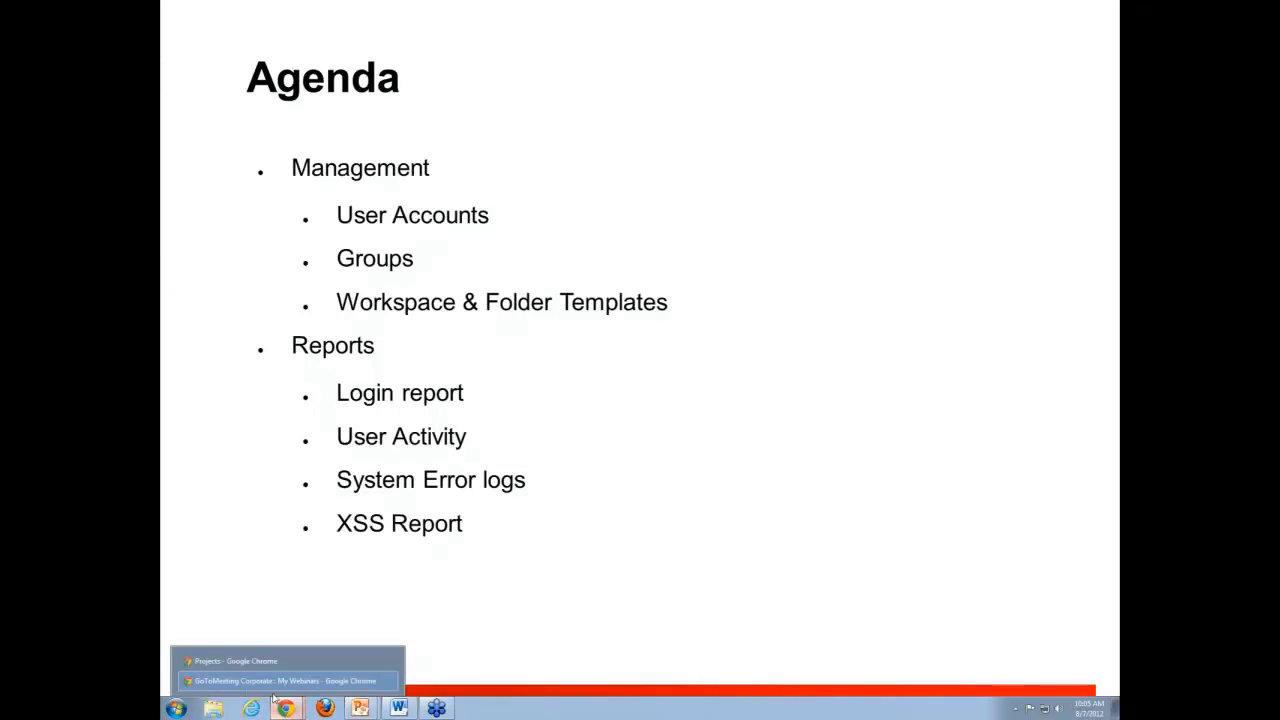
{"action": "left_click", "coordinate": [282, 663]}
{"action": "left_click", "coordinate": [215, 7]}
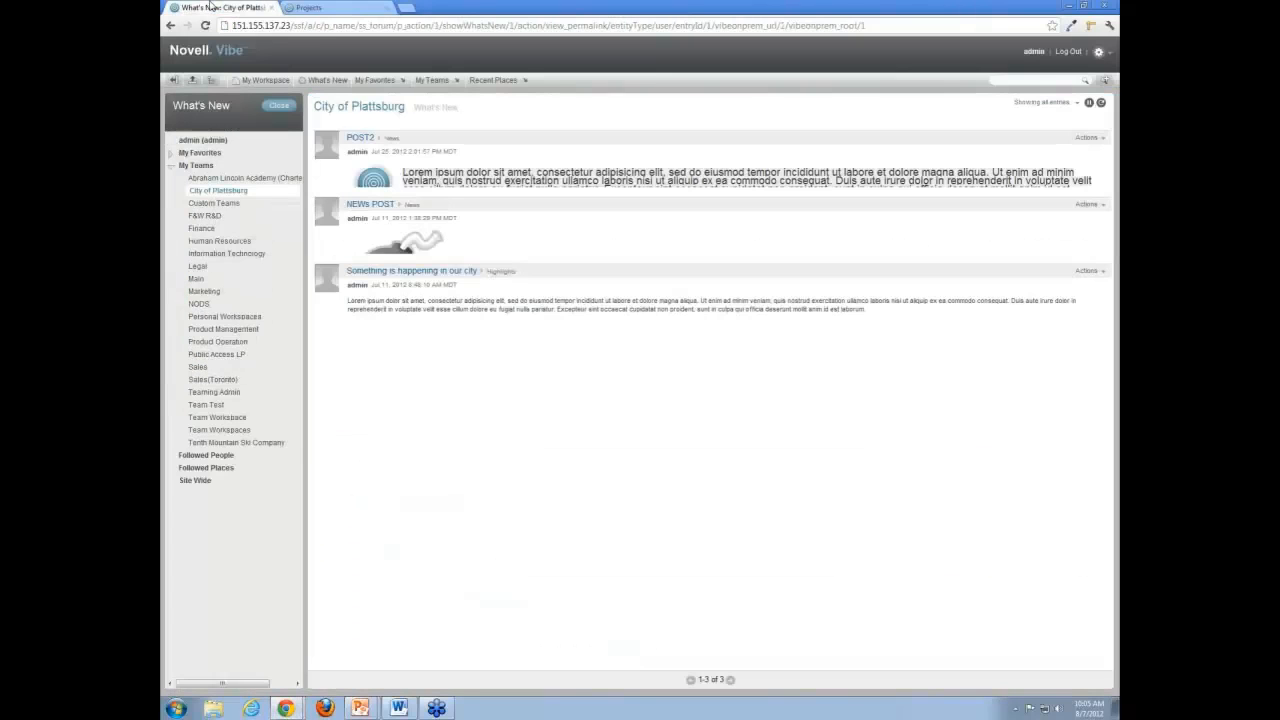
{"action": "left_click", "coordinate": [1099, 51]}
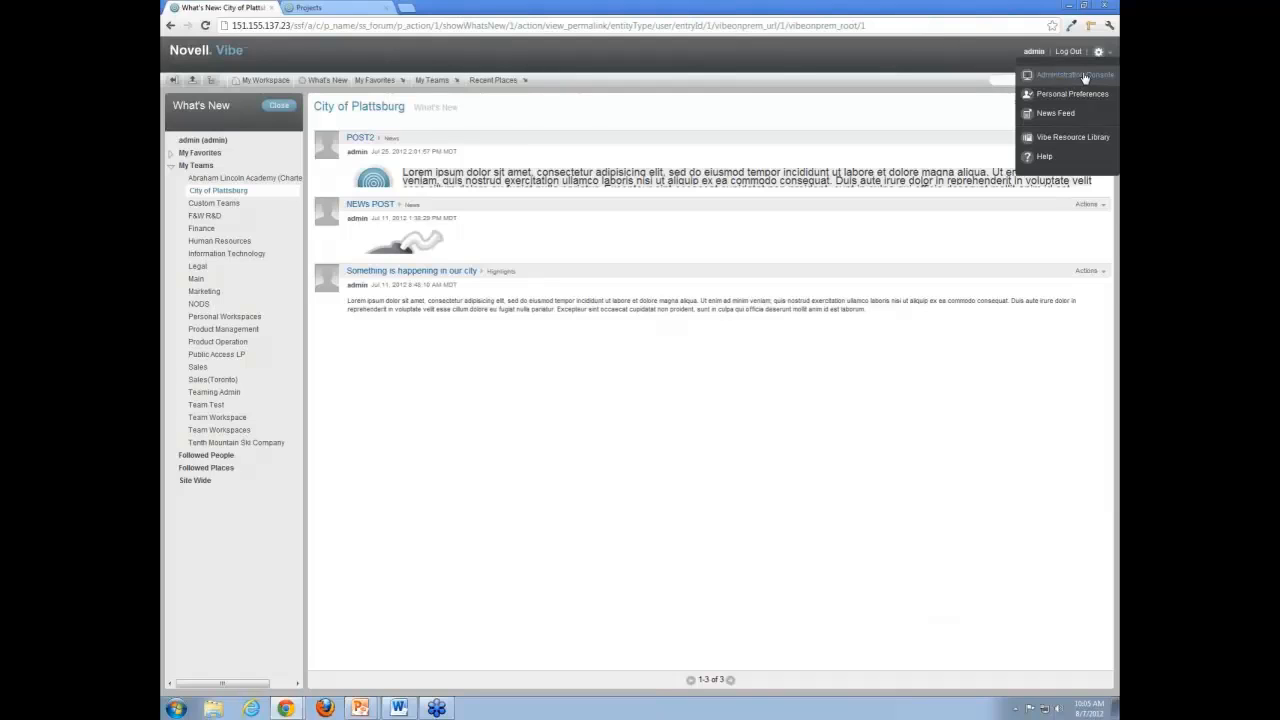
{"action": "left_click", "coordinate": [1085, 76]}
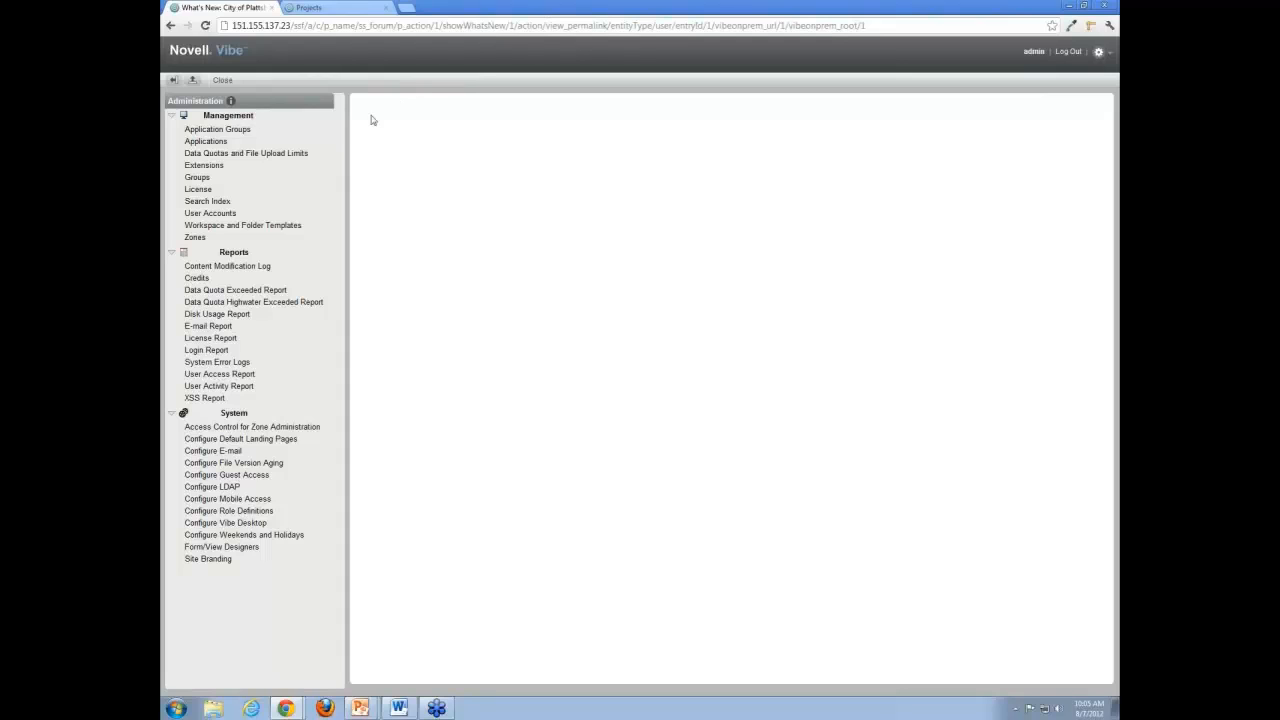
Review the user account pages for adding accounts, disabling or deleting accounts, and importing profiles.
{"action": "left_click", "coordinate": [222, 214]}
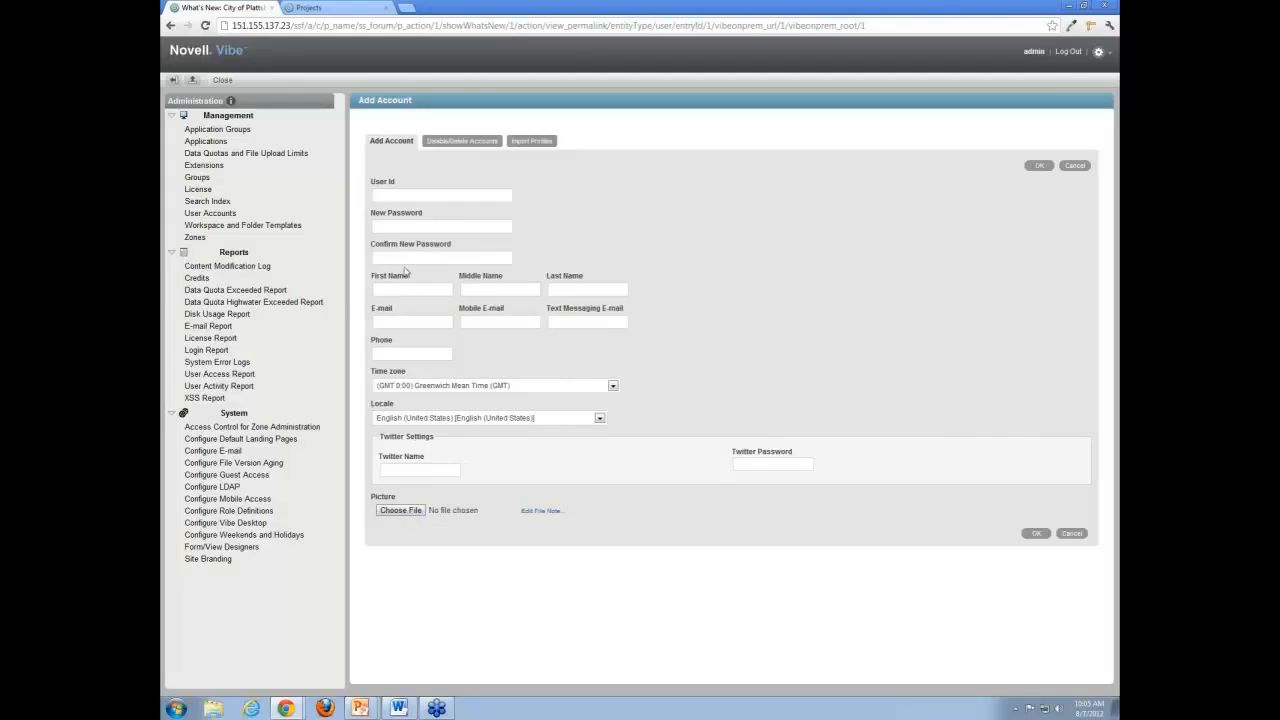
{"action": "left_click", "coordinate": [486, 144]}
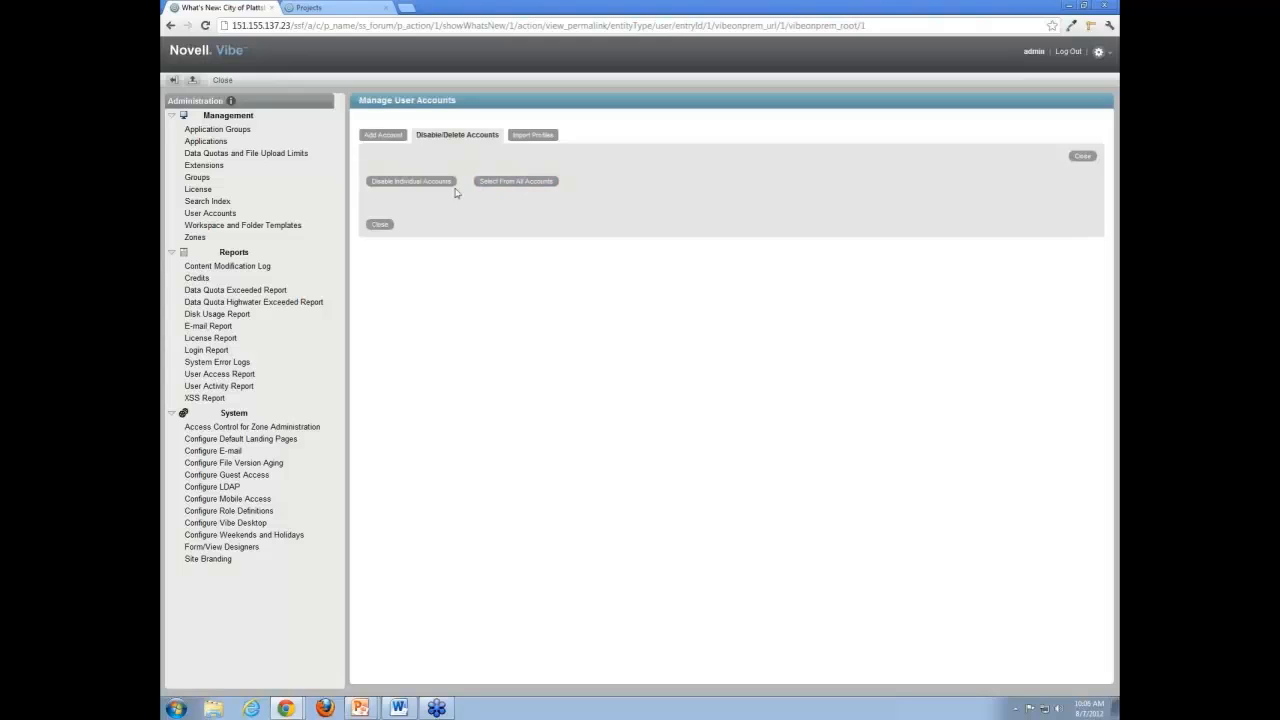
{"action": "left_click", "coordinate": [530, 136]}
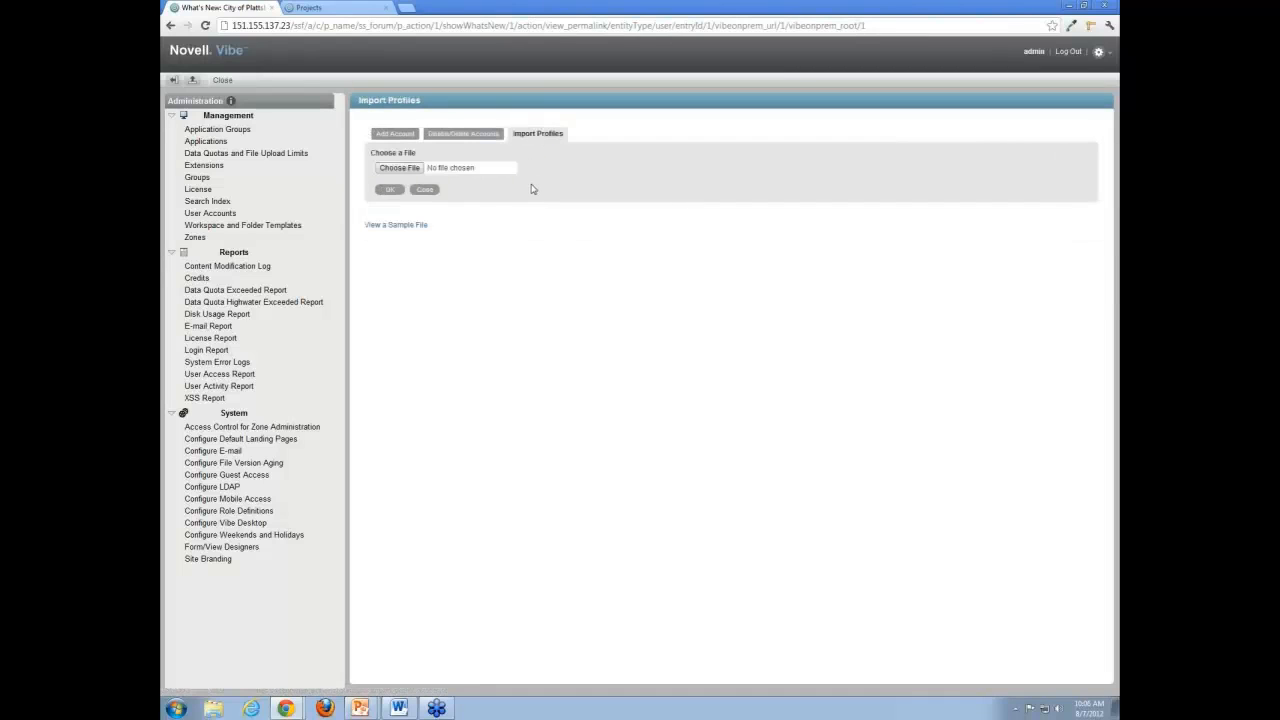
Examine the sample profile import file's user attributes and return to the Import Profiles page.
{"action": "left_click", "coordinate": [416, 228]}
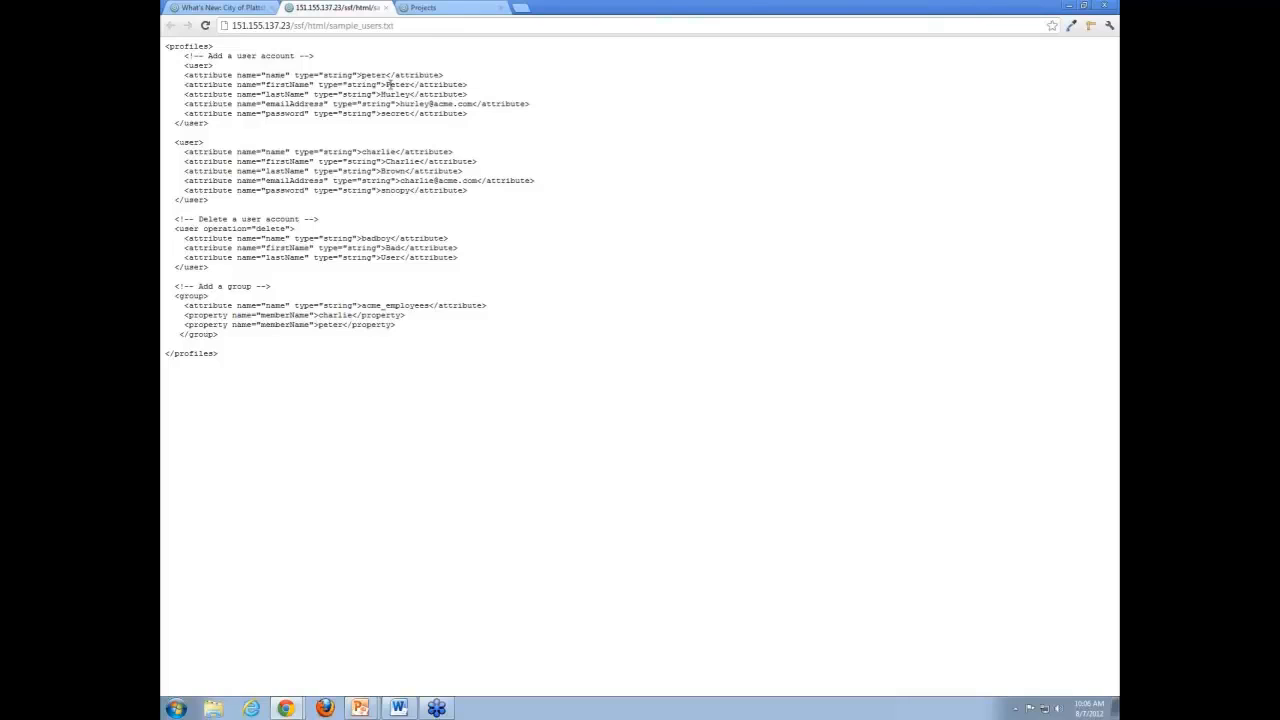
{"action": "left_click_drag", "start_coordinate": [368, 75], "coordinate": [406, 87]}
{"action": "left_click", "coordinate": [397, 93]}
{"action": "left_click", "coordinate": [220, 8]}
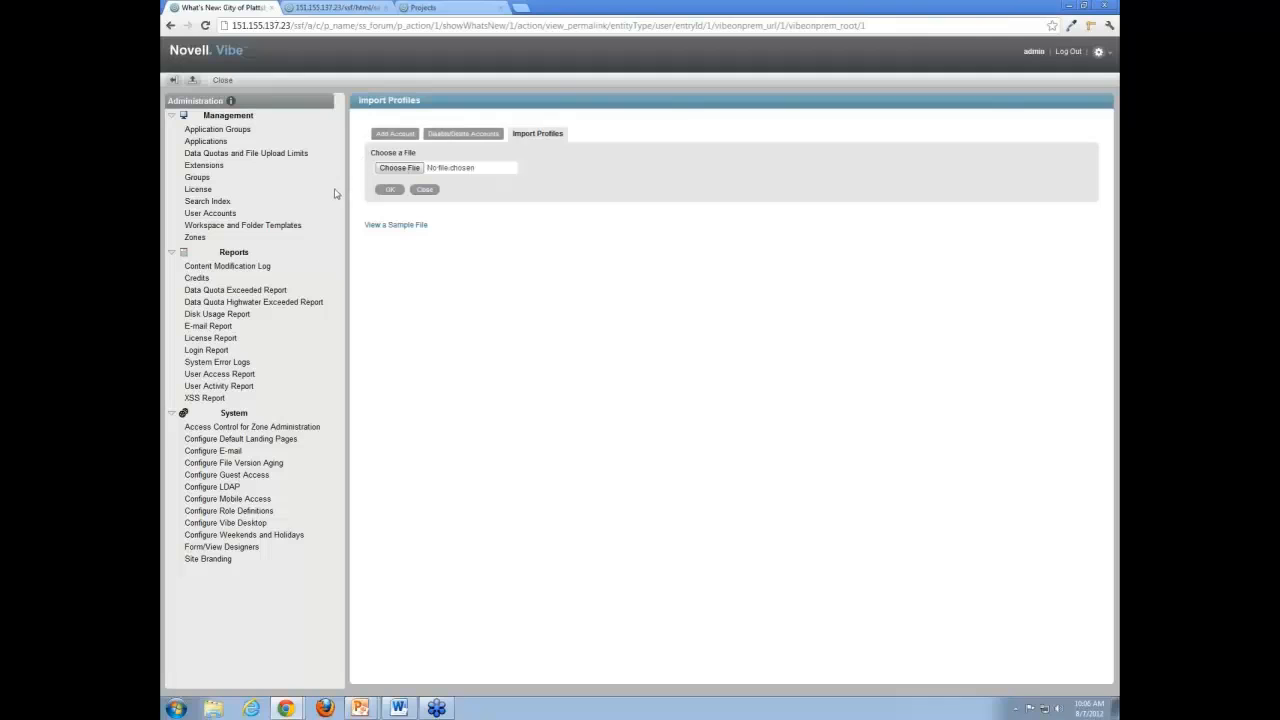
Start adding a group with dynamic membership and open its membership settings for editing.
{"action": "left_click", "coordinate": [198, 178]}
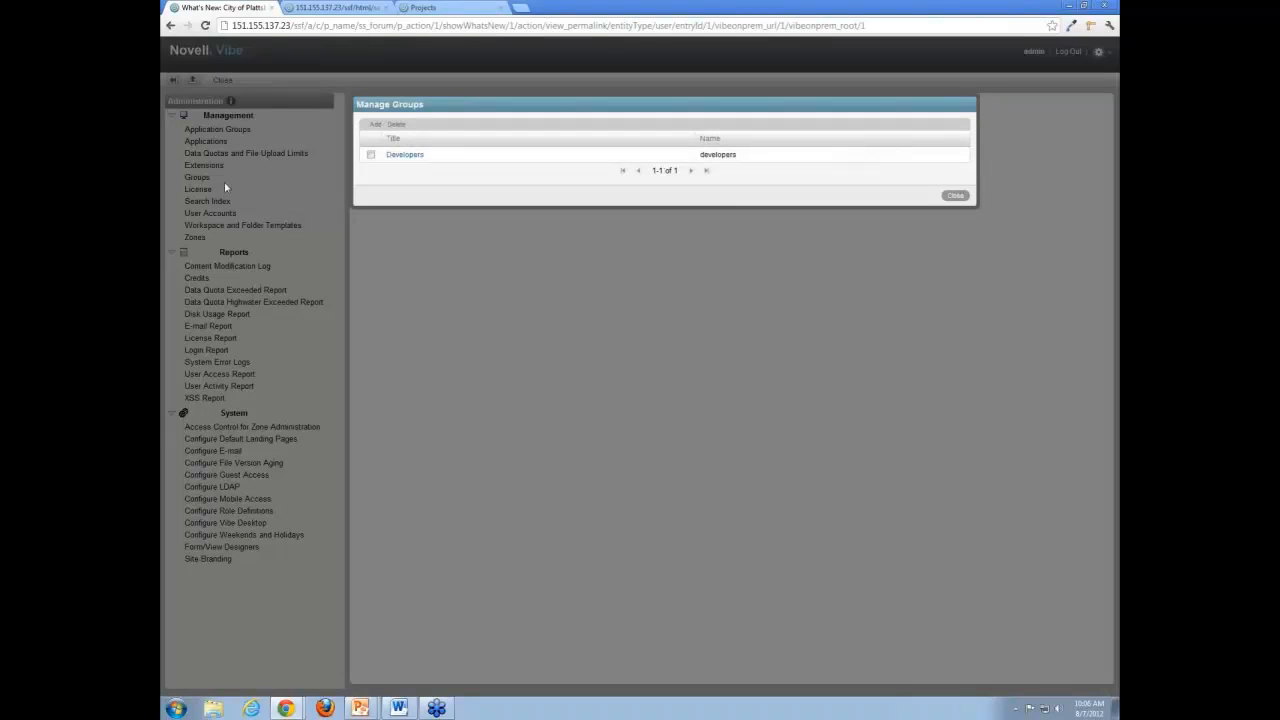
{"action": "left_click", "coordinate": [377, 128]}
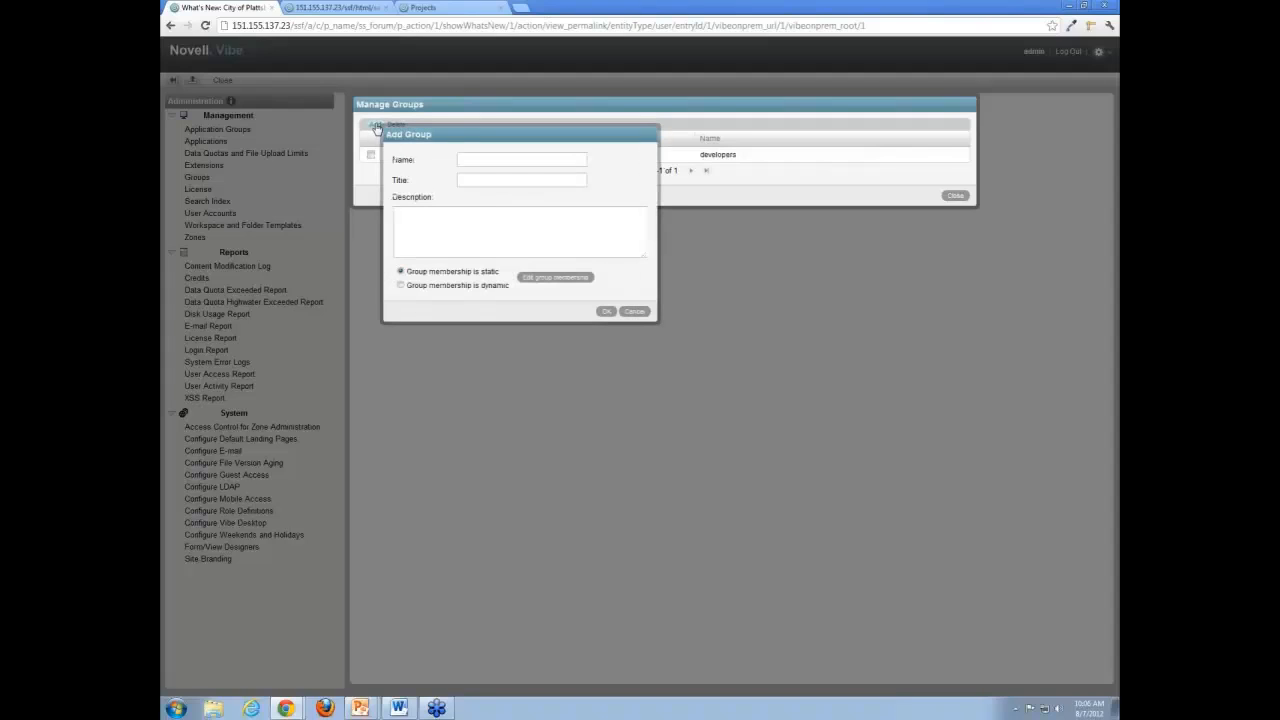
{"action": "left_click", "coordinate": [472, 177]}
{"action": "left_click", "coordinate": [458, 209]}
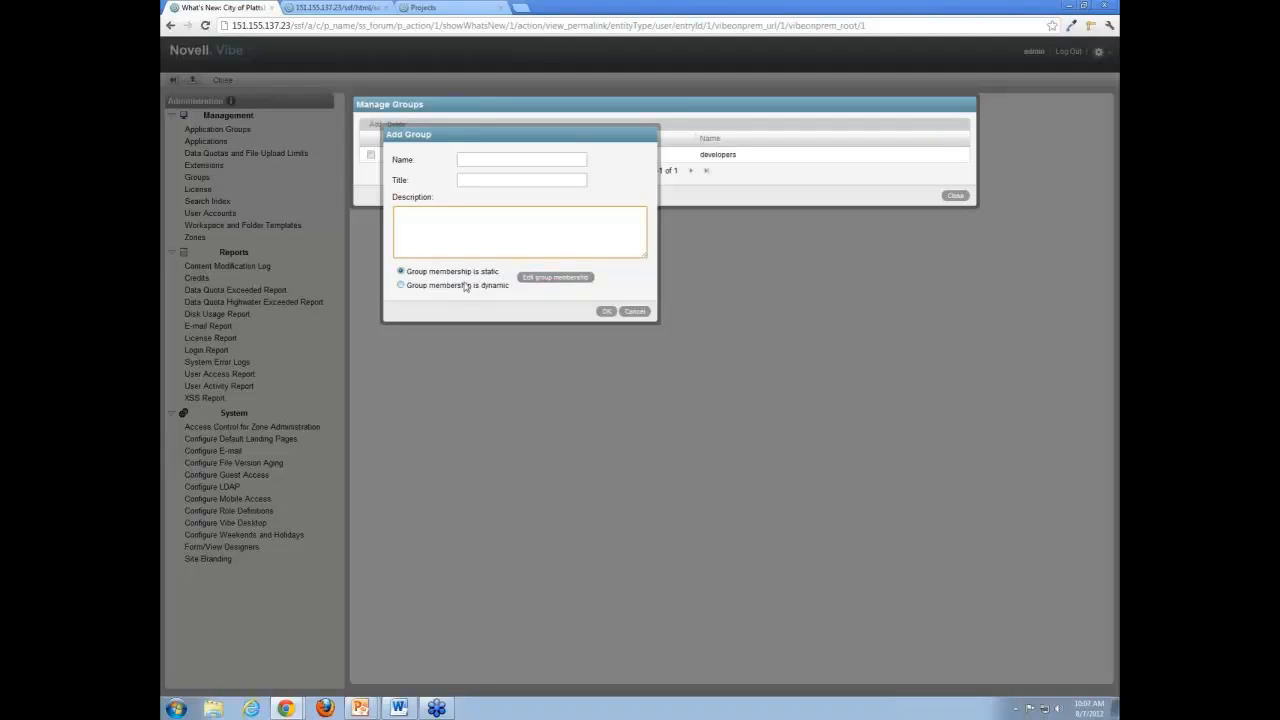
{"action": "left_click", "coordinate": [402, 286]}
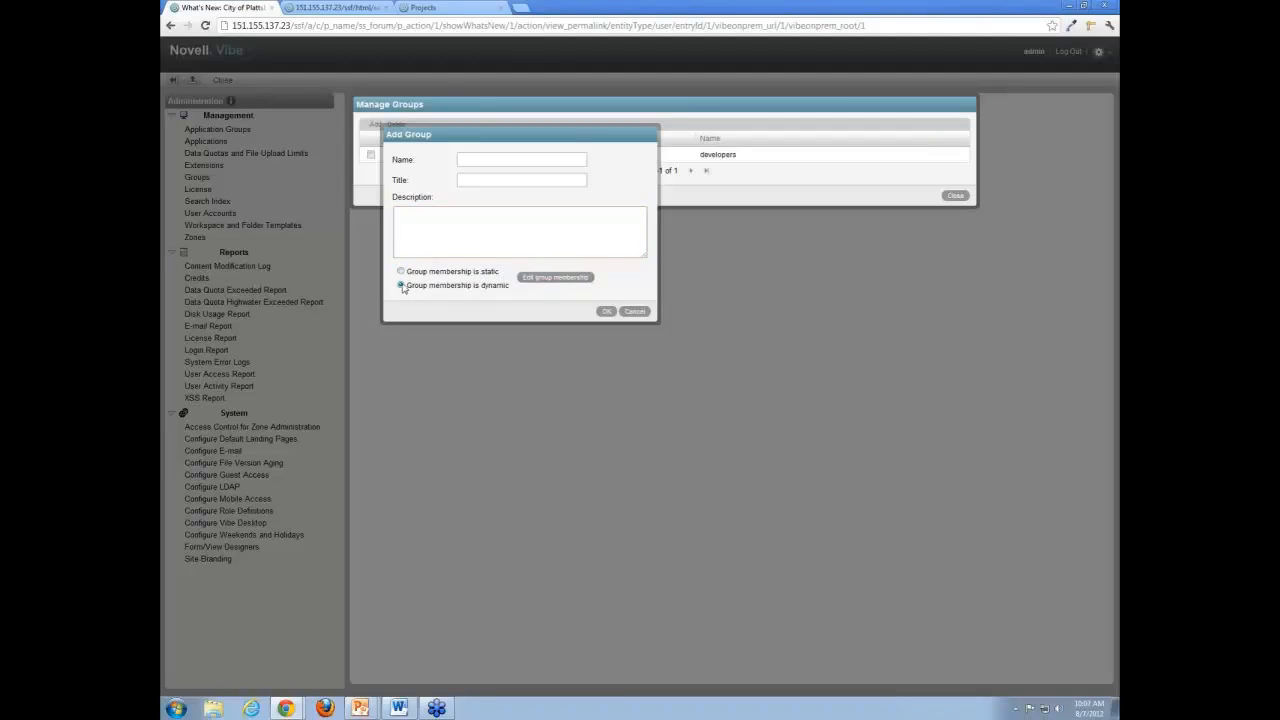
{"action": "left_click", "coordinate": [545, 278]}
{"action": "left_click", "coordinate": [551, 280]}
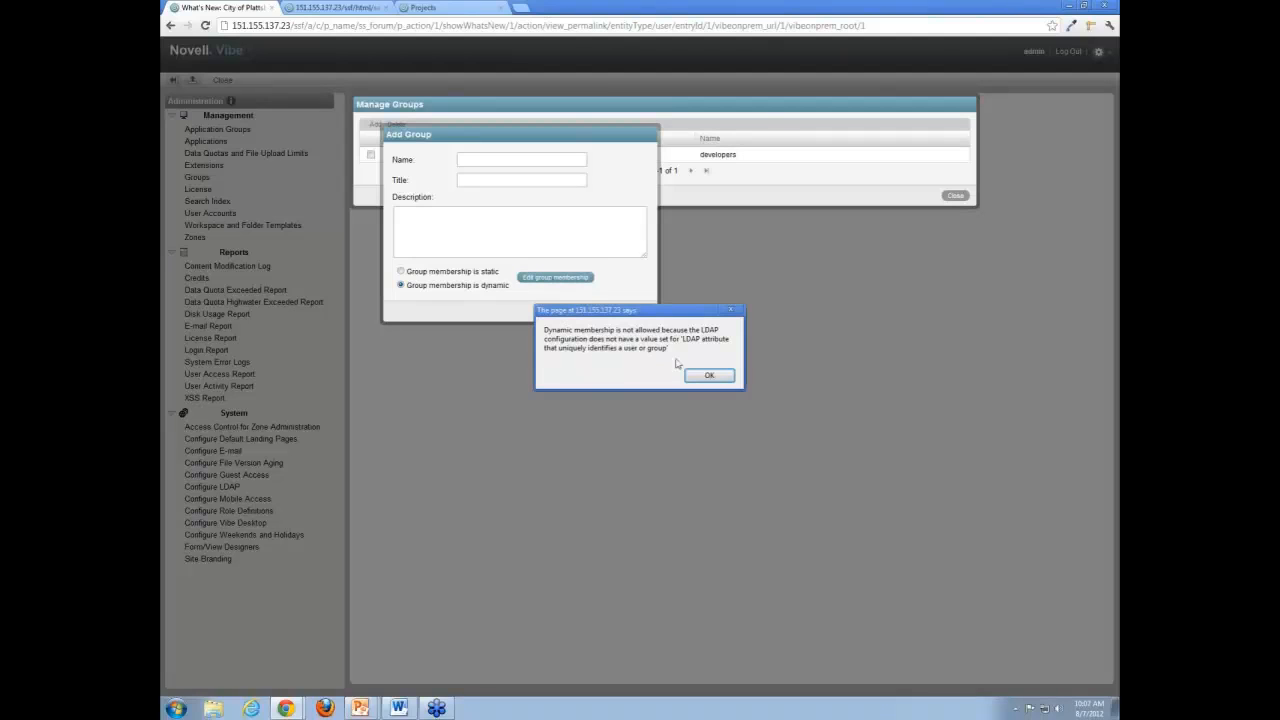
{"action": "left_click", "coordinate": [718, 375]}
{"action": "left_click", "coordinate": [505, 207]}
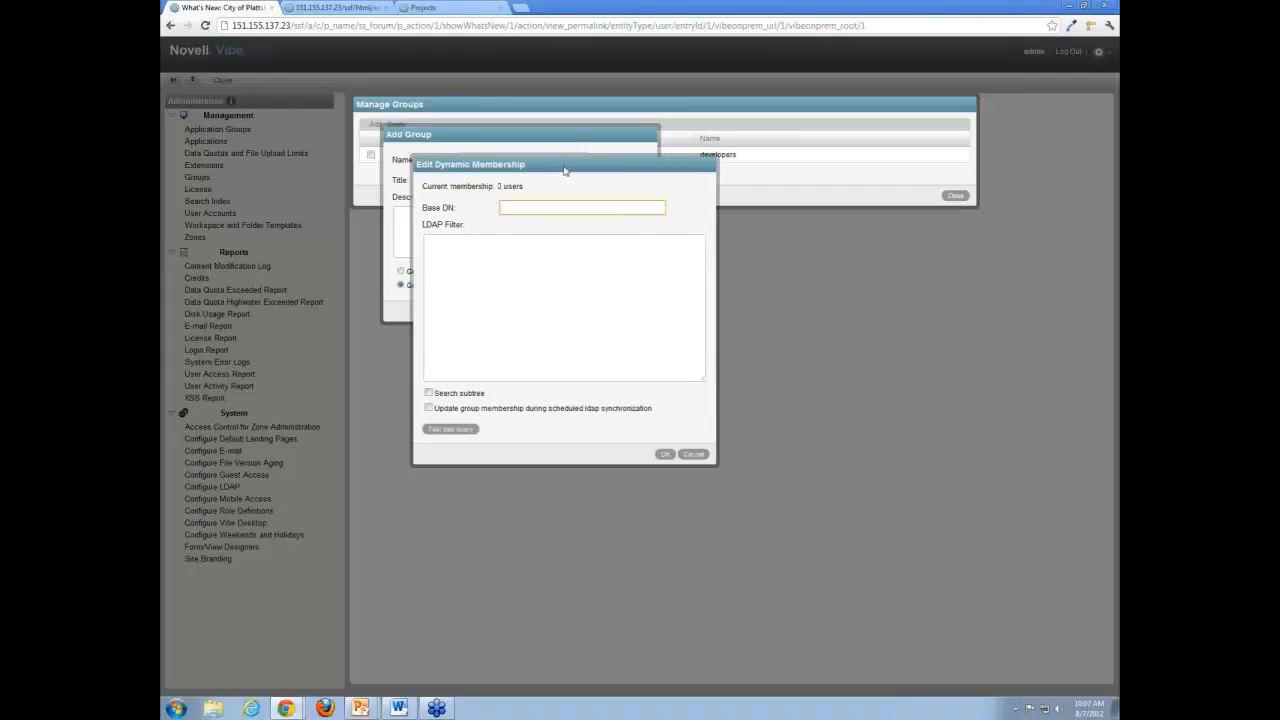
Try the LDAP filter "st = Utah", subtree search and scheduled synchronization updates for the dynamic membership, and discard the new group.
{"action": "left_click", "coordinate": [544, 210]}
{"action": "left_click", "coordinate": [517, 288]}
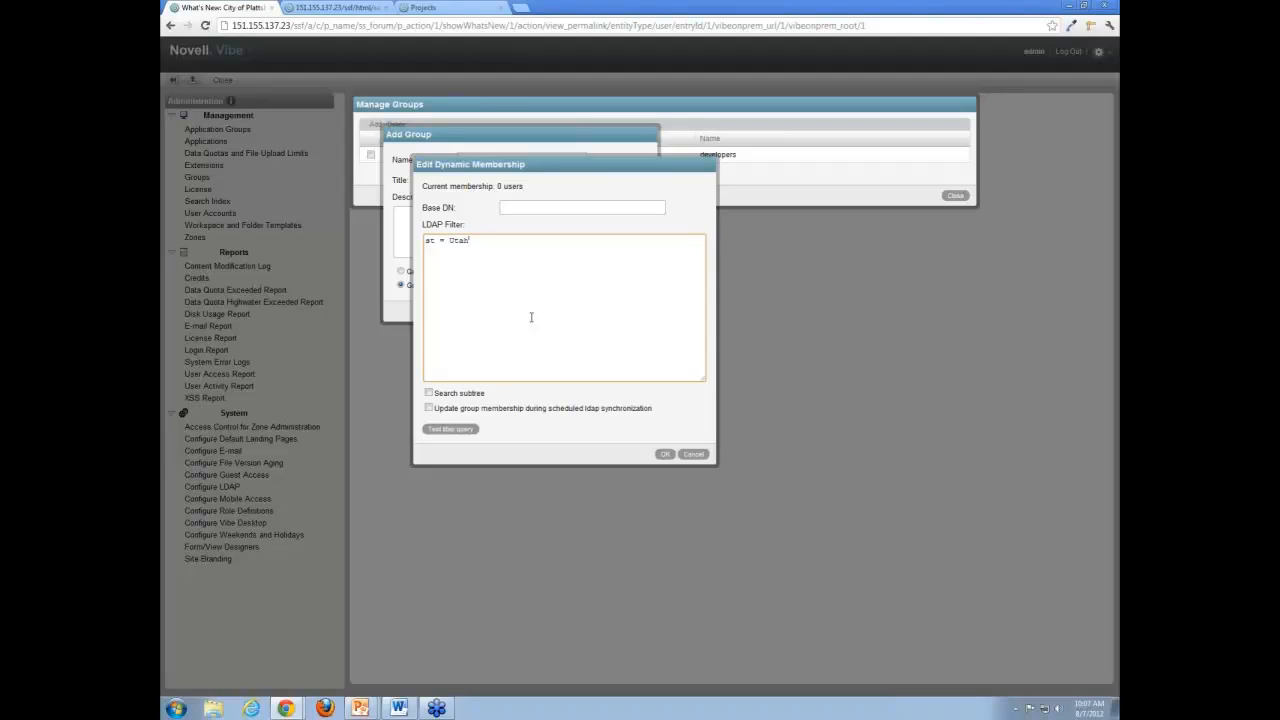
{"action": "left_click_drag", "start_coordinate": [476, 240], "coordinate": [387, 251]}
{"action": "key", "text": "Delete"}
{"action": "left_click", "coordinate": [429, 393]}
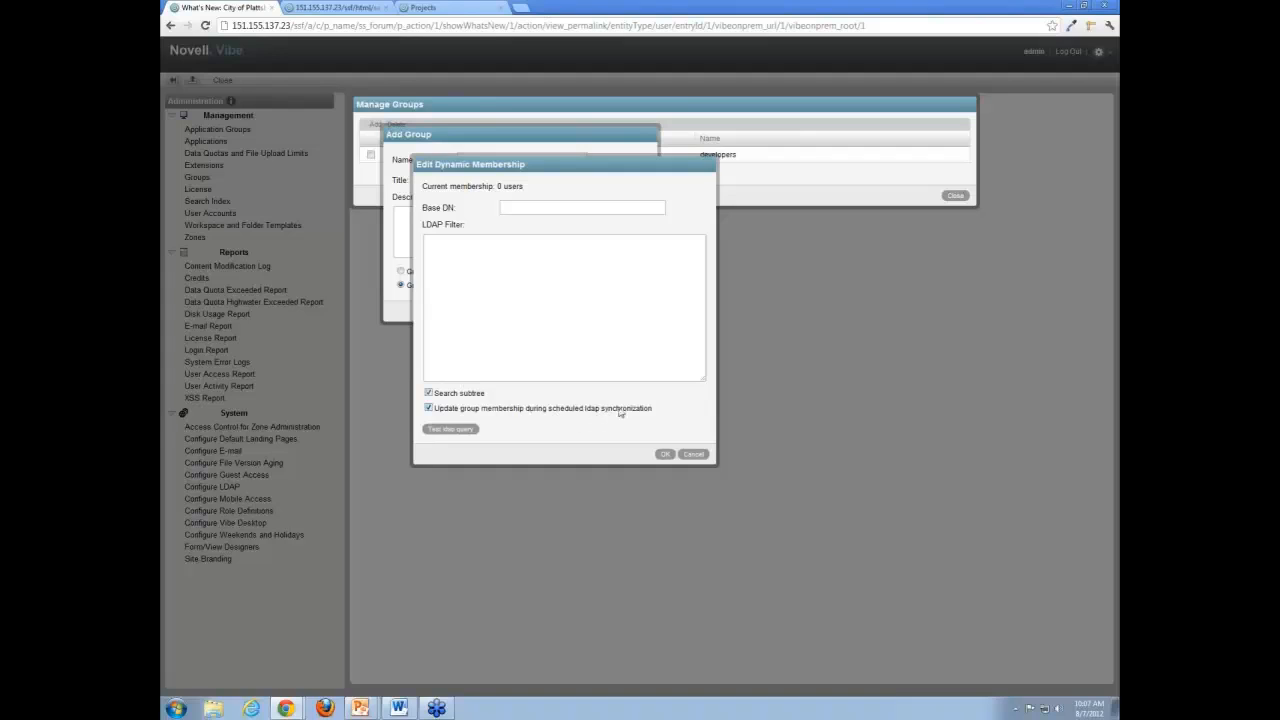
{"action": "left_click", "coordinate": [429, 394]}
{"action": "left_click", "coordinate": [429, 408]}
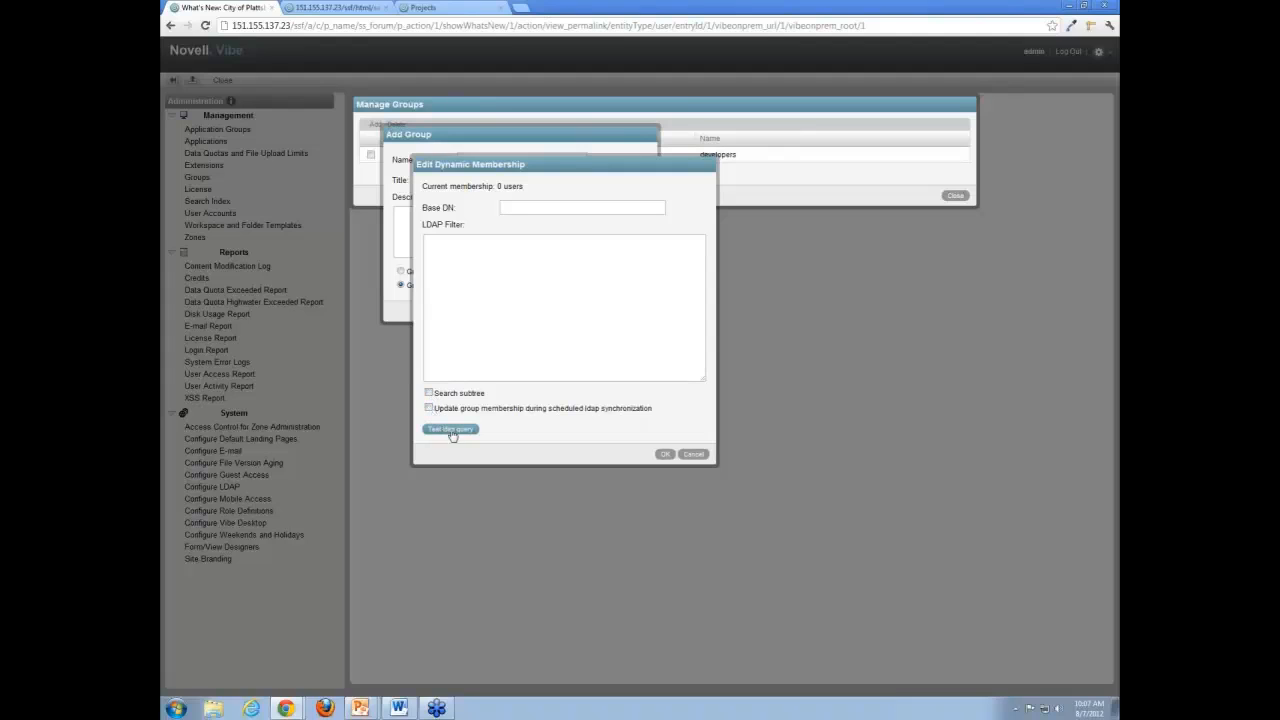
{"action": "left_click", "coordinate": [693, 454]}
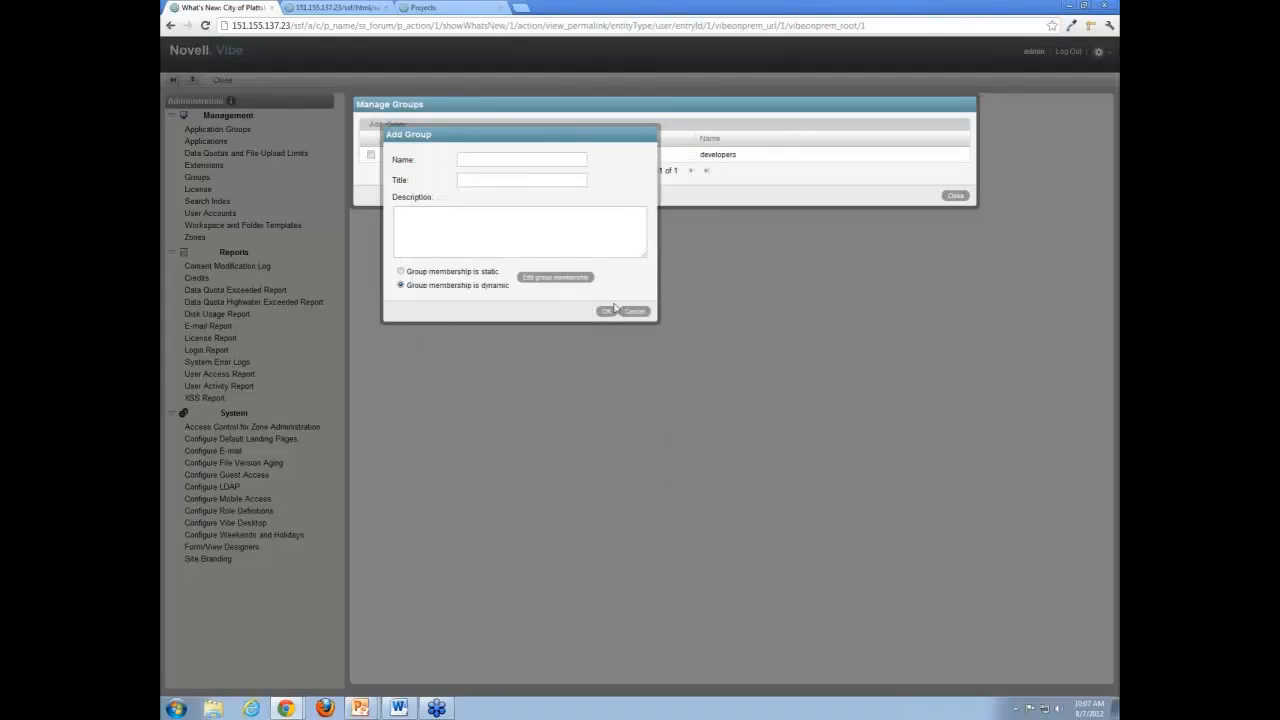
{"action": "left_click", "coordinate": [636, 311]}
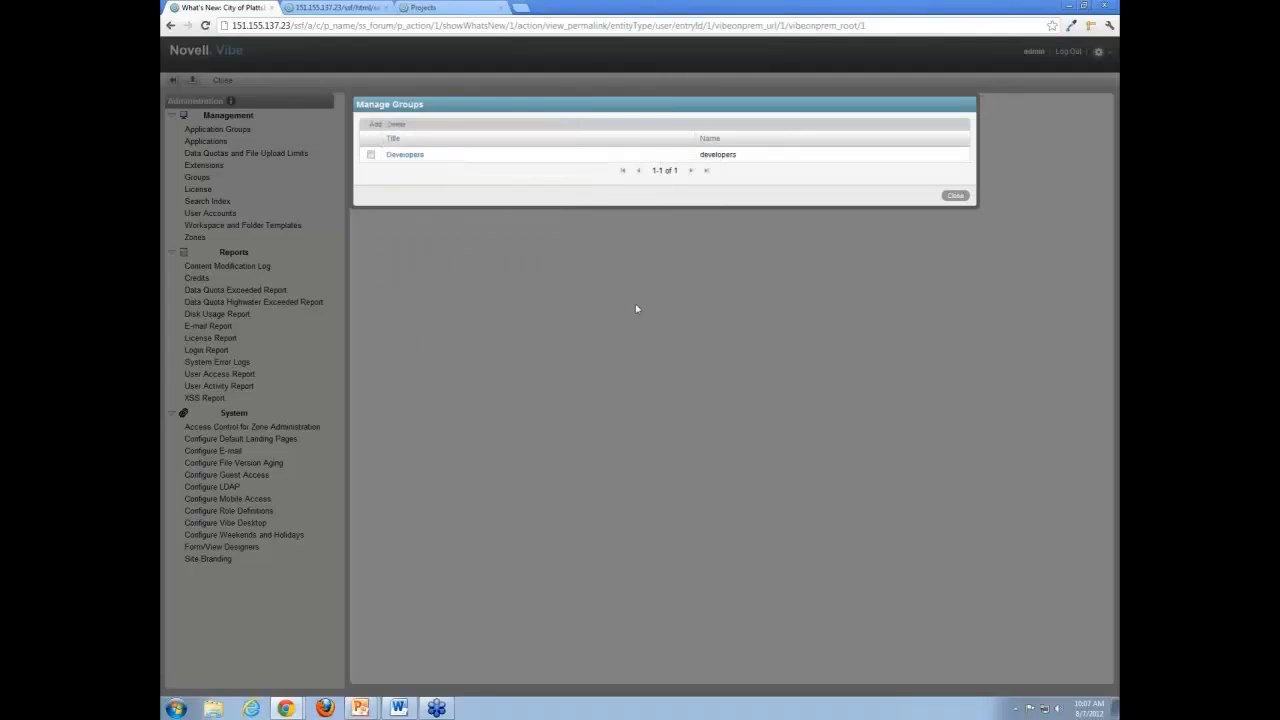
Inspect the Developers group's title, description and membership type without changing them, and leave group management.
{"action": "left_click", "coordinate": [371, 154]}
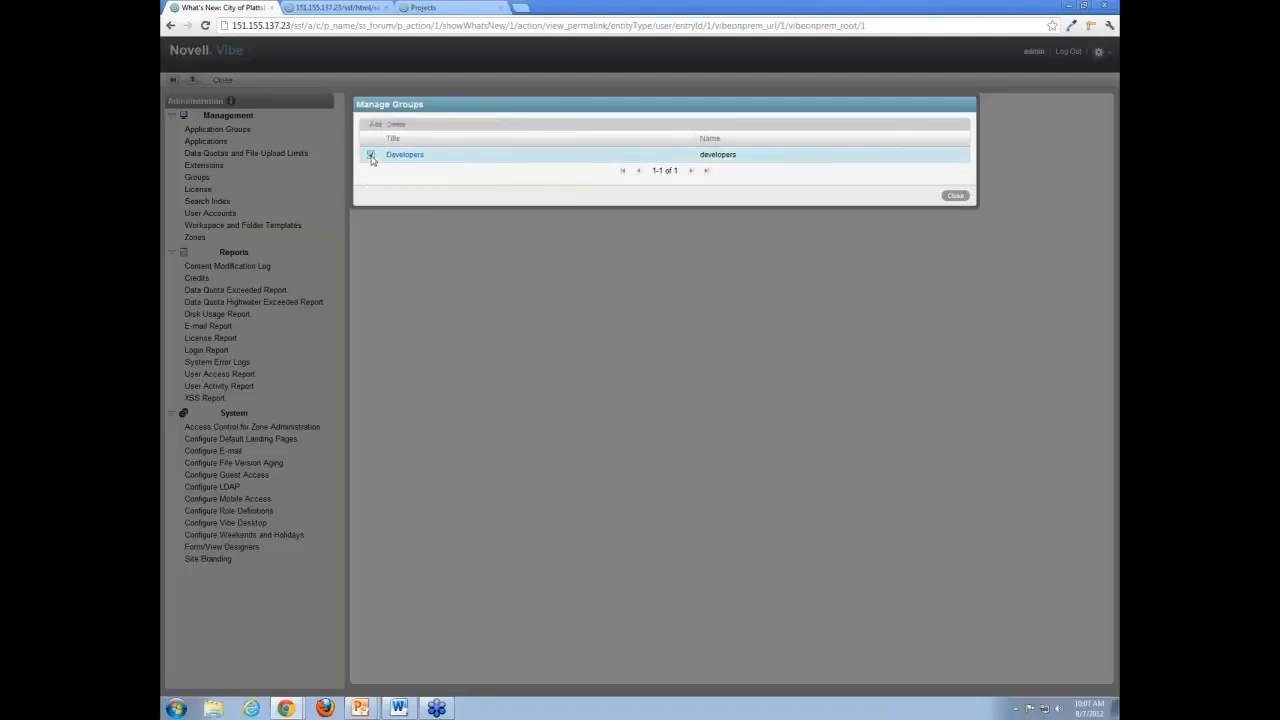
{"action": "left_click", "coordinate": [371, 154]}
{"action": "left_click", "coordinate": [371, 154]}
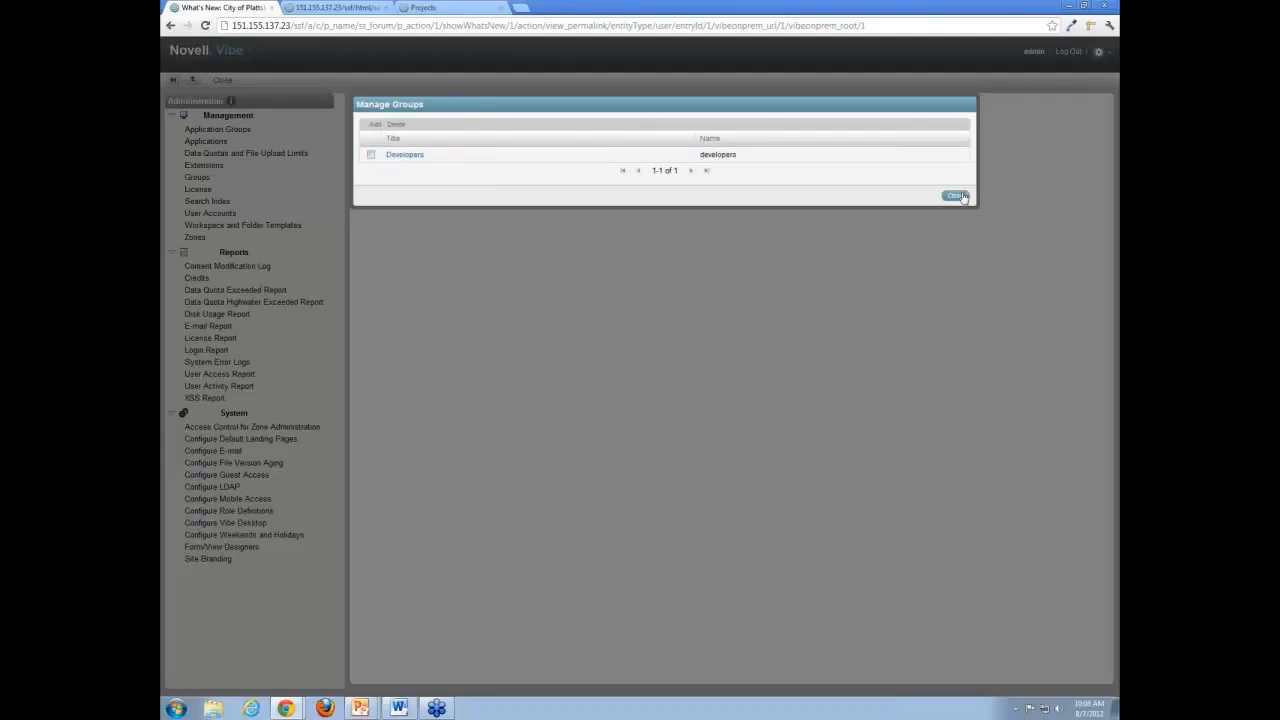
{"action": "left_click", "coordinate": [410, 157]}
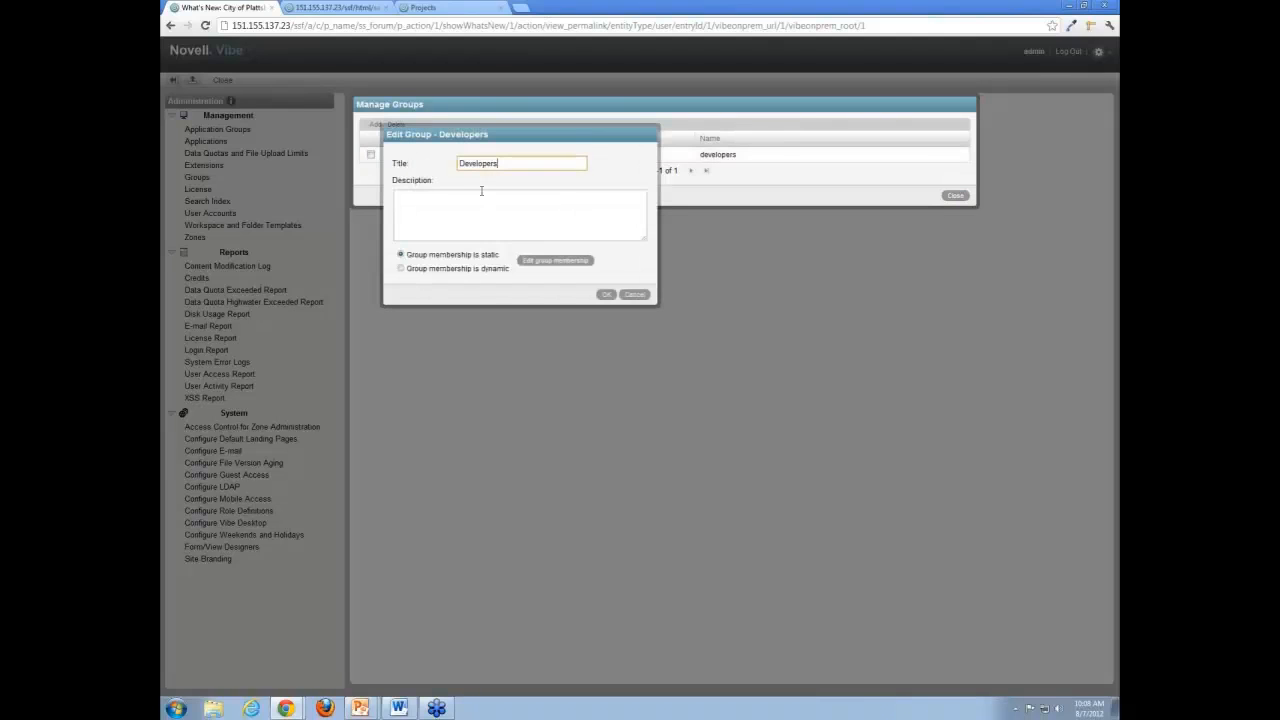
{"action": "left_click", "coordinate": [632, 295]}
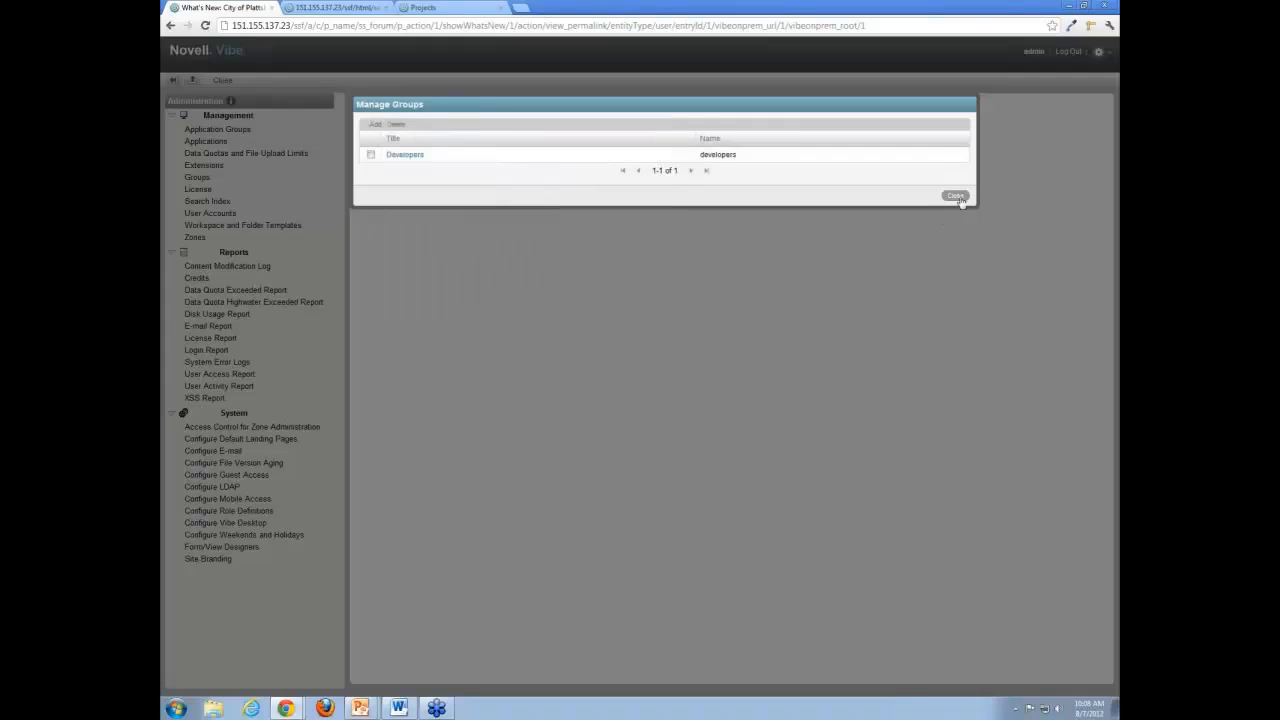
{"action": "left_click", "coordinate": [956, 196]}
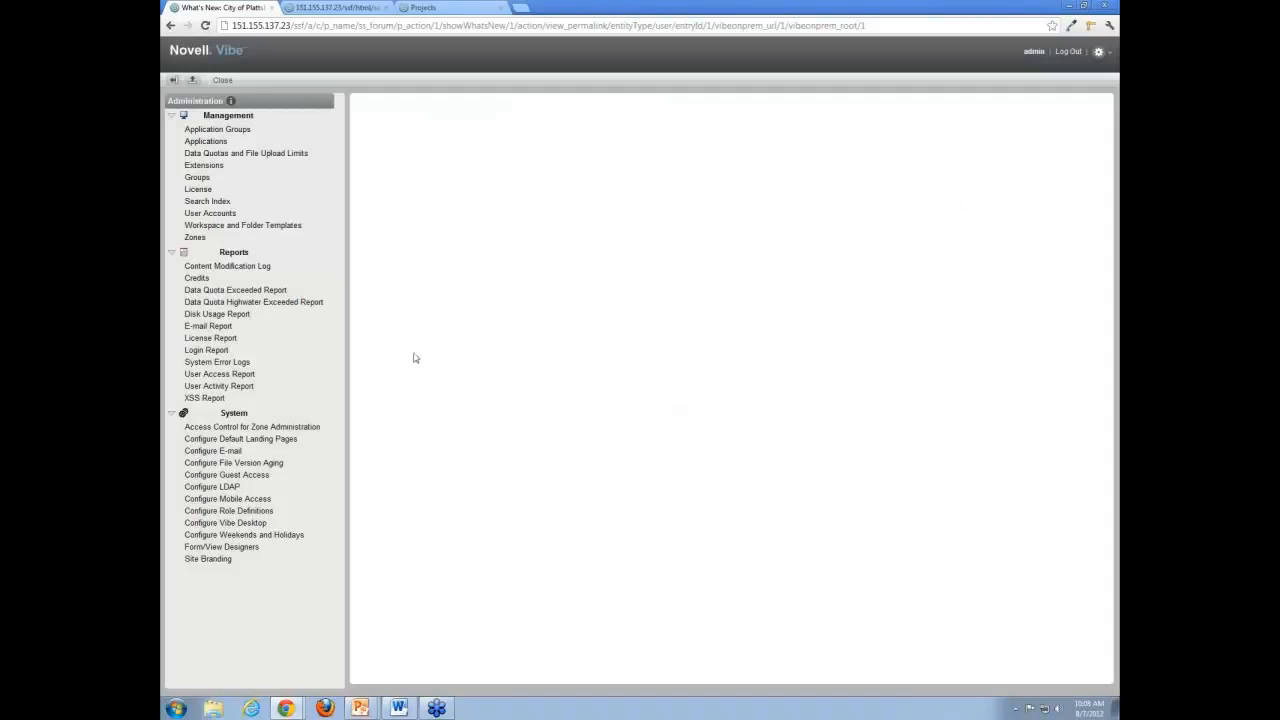
{"action": "left_click", "coordinate": [205, 181]}
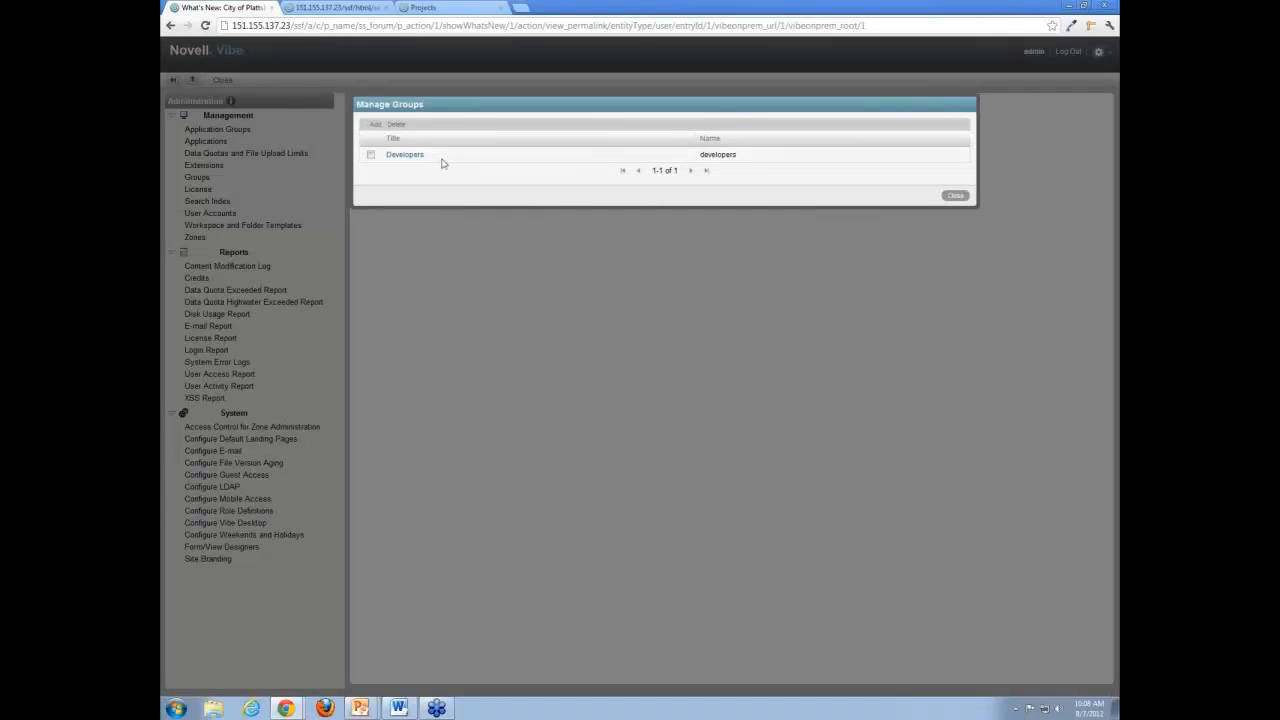
{"action": "left_click", "coordinate": [956, 196]}
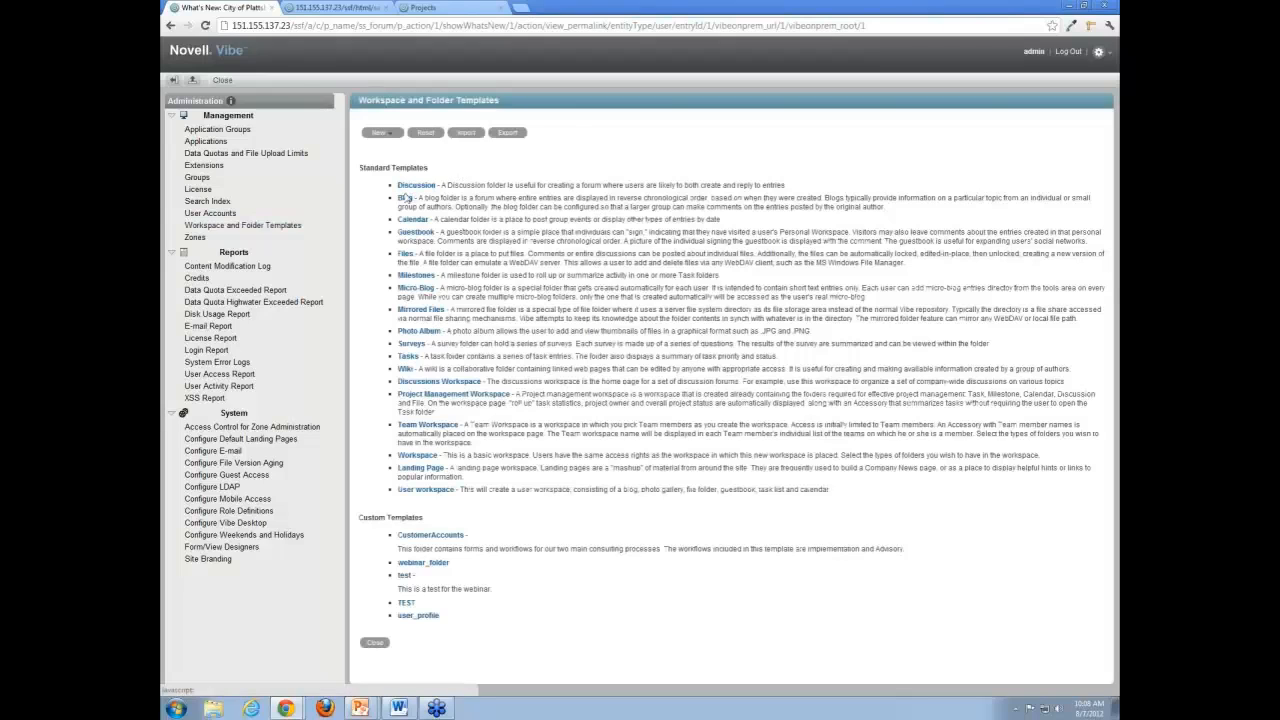
Examine the standard workspace and folder templates, including Micro-Blog, Discussion and User workspace.
{"action": "left_click", "coordinate": [428, 288]}
{"action": "left_click", "coordinate": [417, 186]}
{"action": "left_click", "coordinate": [455, 490]}
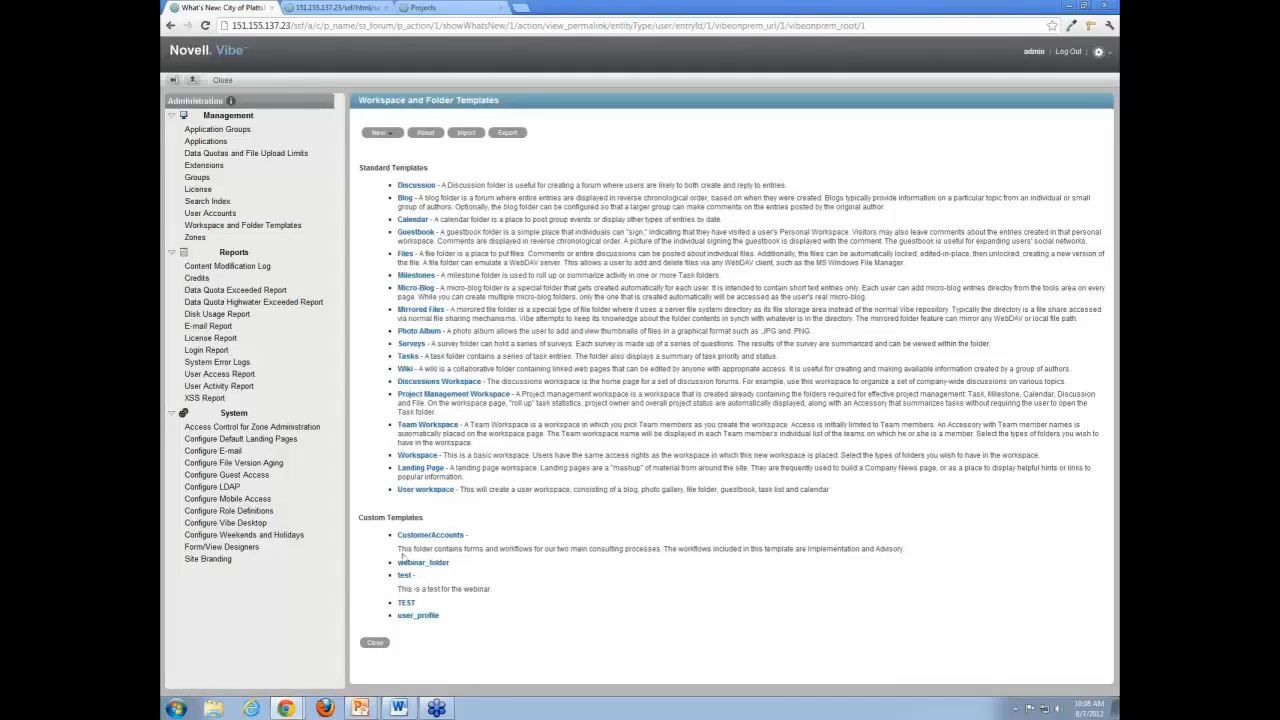
Start a new folder template, go through its name, title and description fields, and cancel it.
{"action": "left_click", "coordinate": [393, 139]}
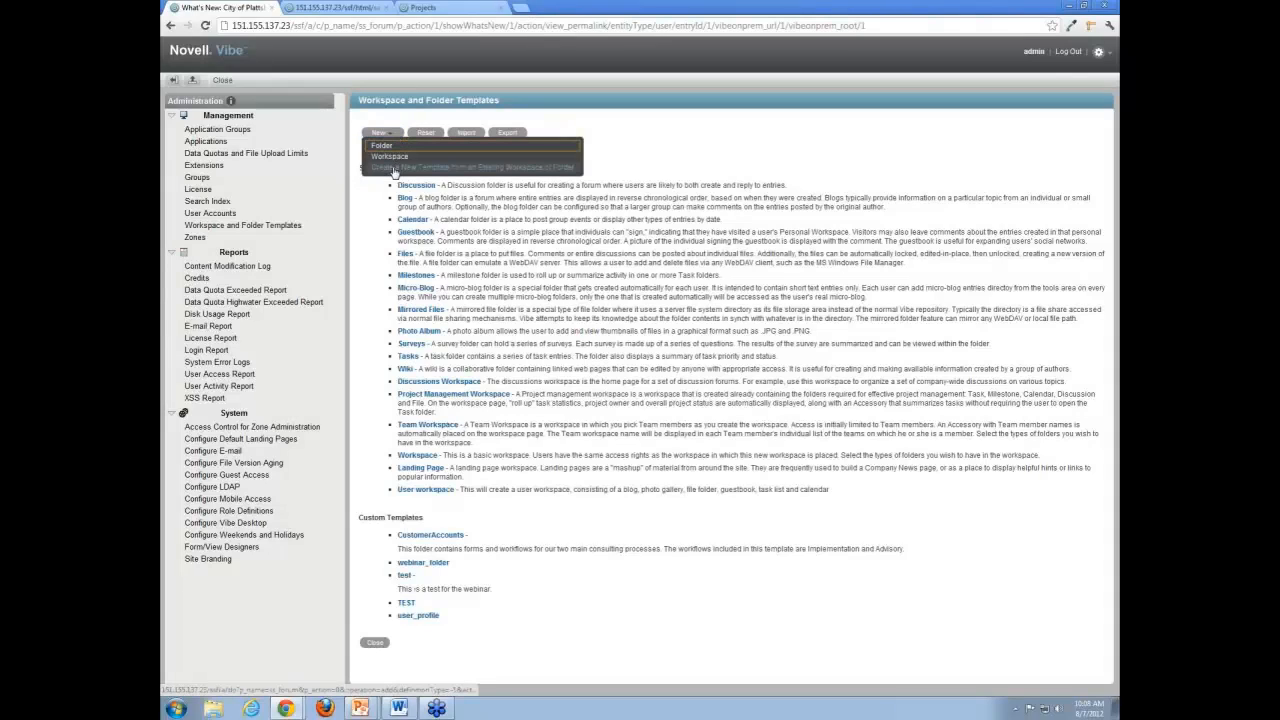
{"action": "left_click", "coordinate": [385, 151]}
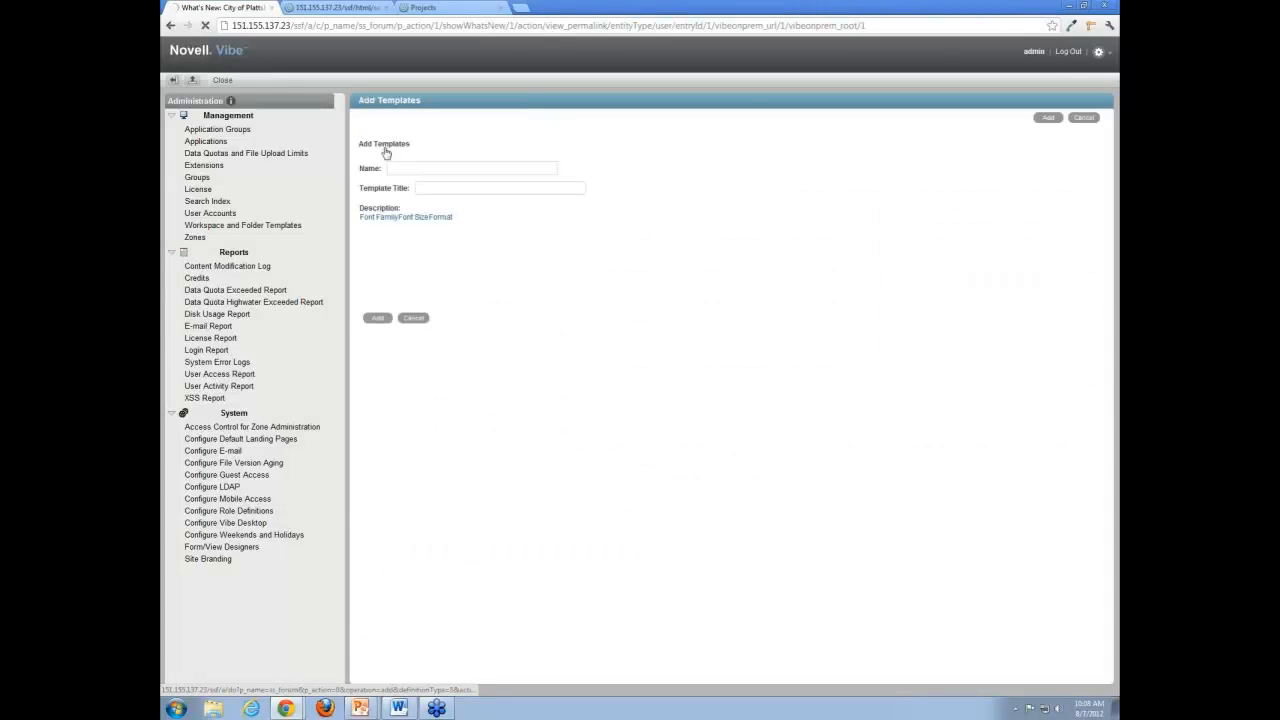
{"action": "left_click", "coordinate": [418, 166]}
{"action": "left_click", "coordinate": [442, 187]}
{"action": "left_click", "coordinate": [403, 283]}
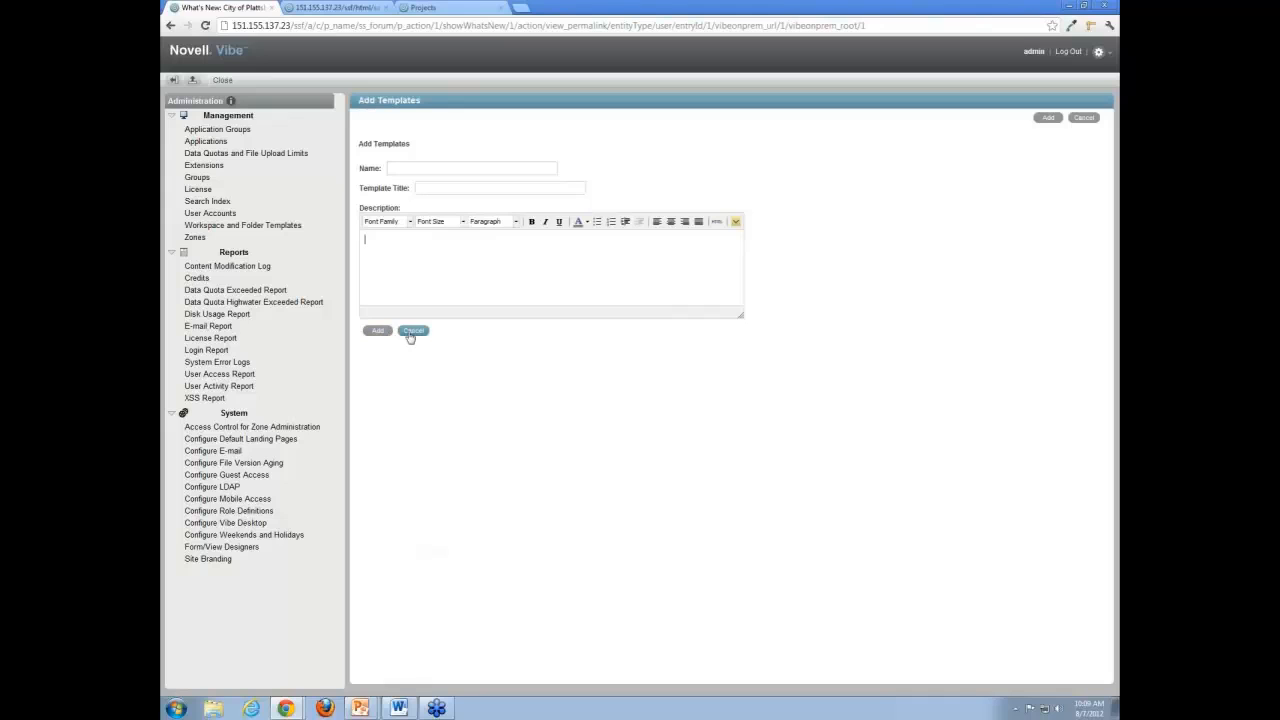
{"action": "left_click", "coordinate": [414, 331]}
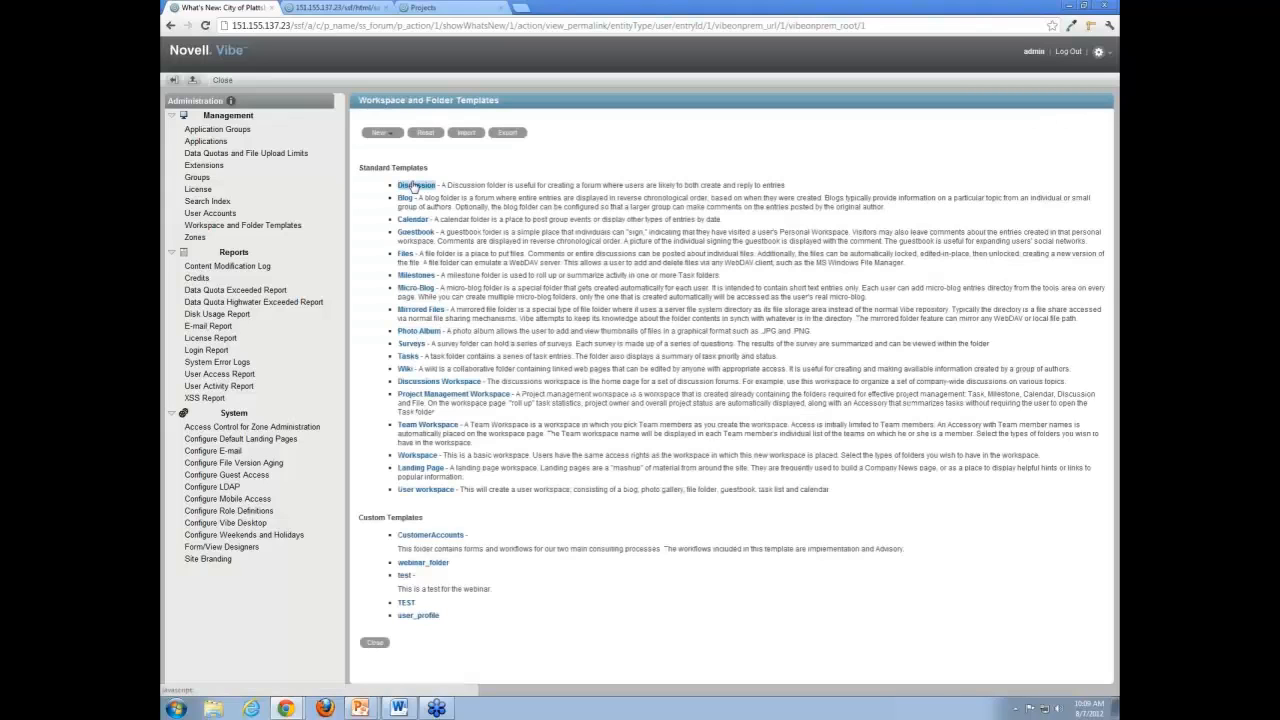
Open the webinar_folder custom template and expand its folder tree to reveal the Discussion subfolder.
{"action": "left_click", "coordinate": [436, 566]}
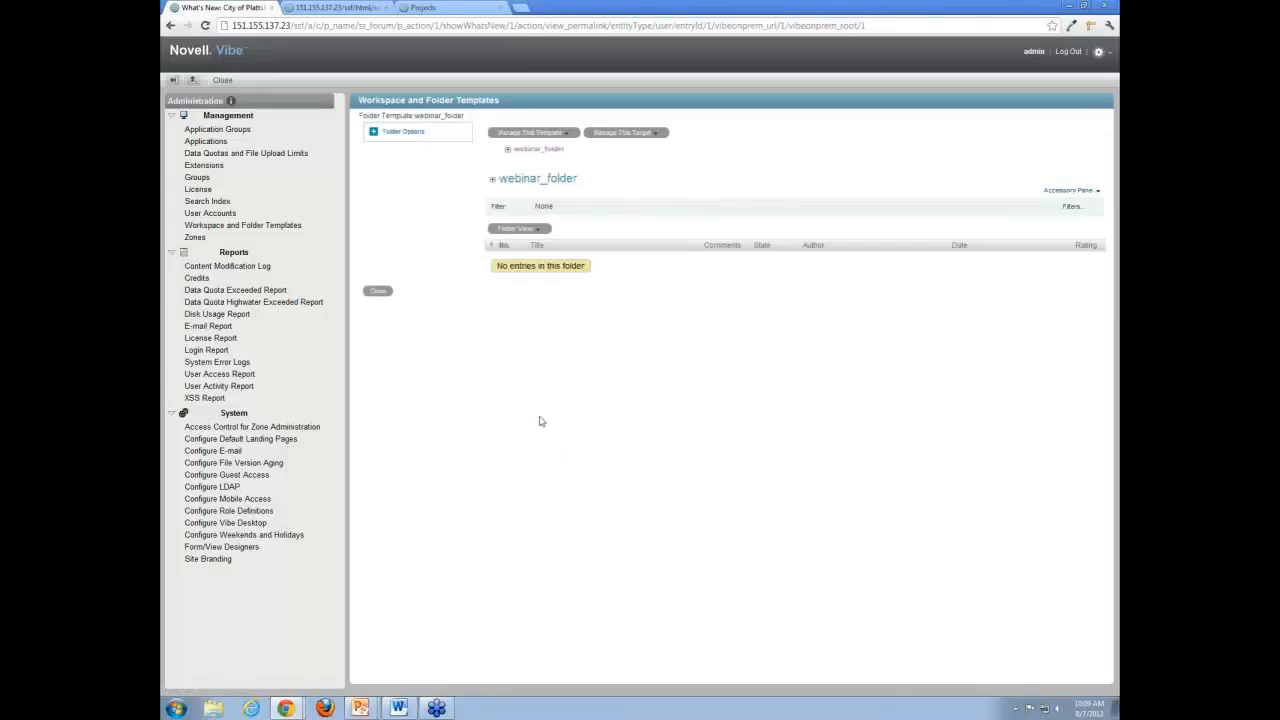
{"action": "left_click", "coordinate": [508, 150]}
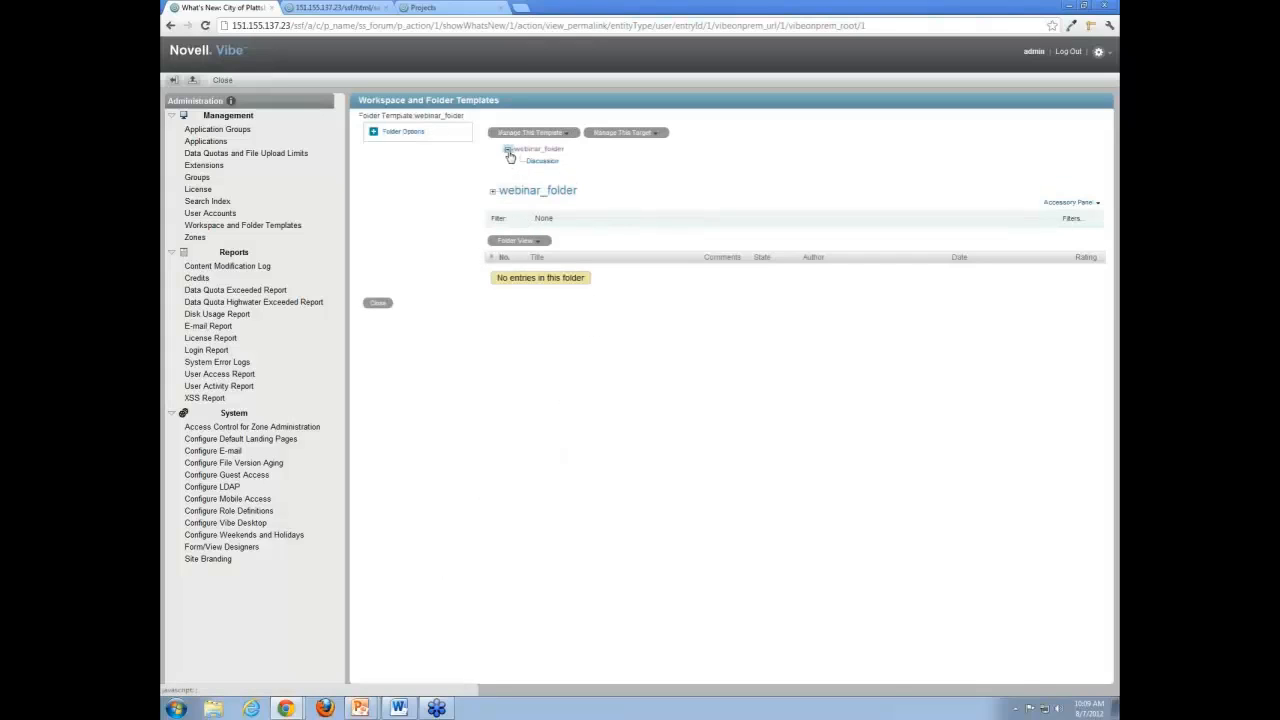
{"action": "left_click", "coordinate": [508, 151]}
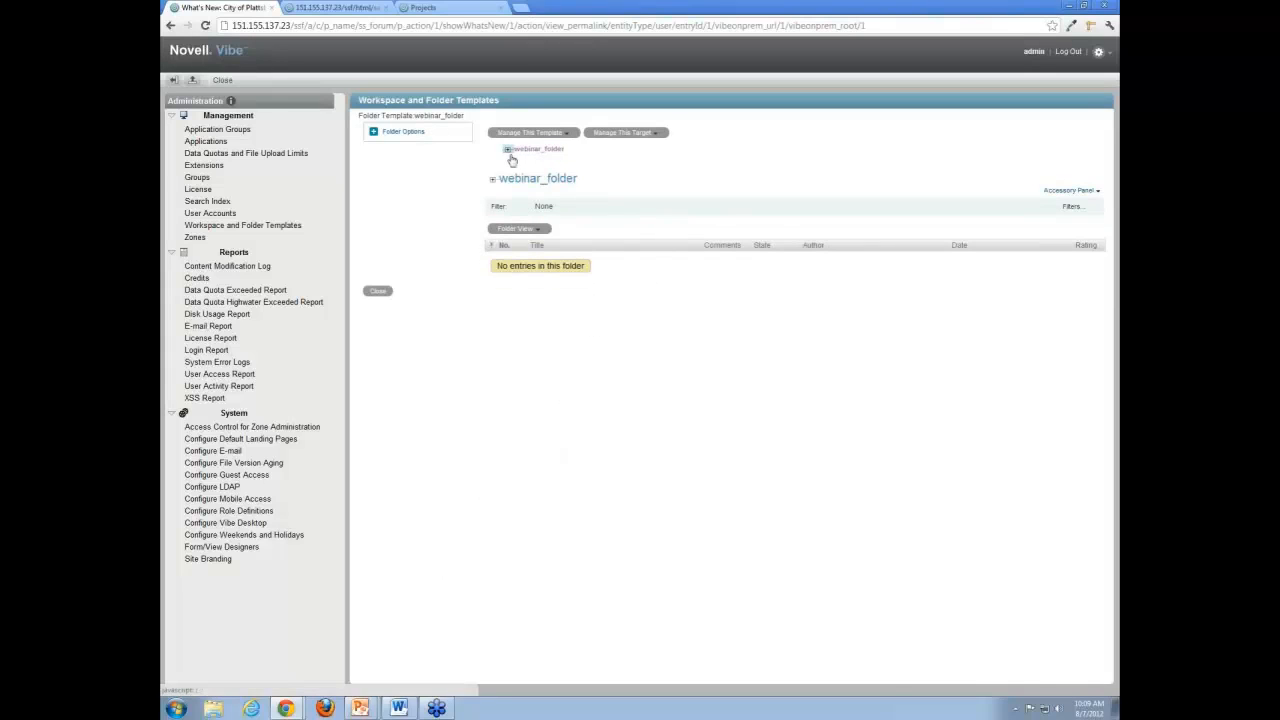
{"action": "left_click", "coordinate": [509, 151]}
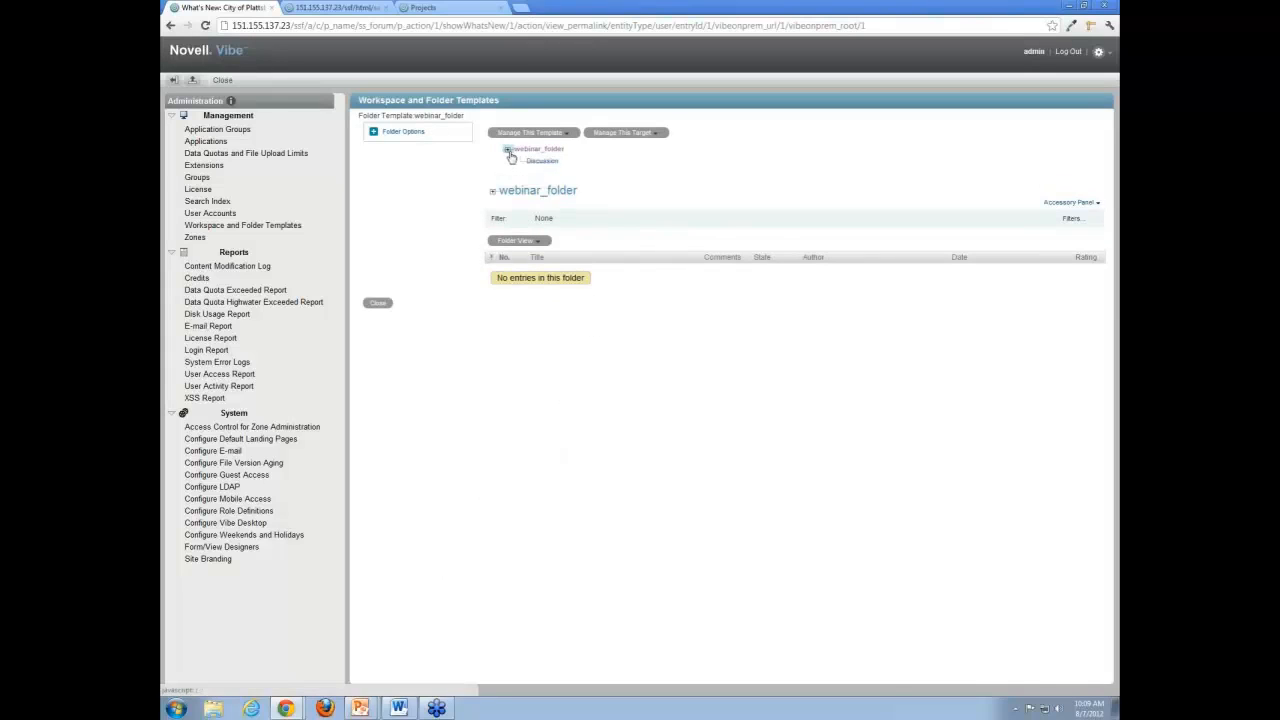
Add a Blog folder template inside the webinar_folder template.
{"action": "left_click", "coordinate": [570, 135]}
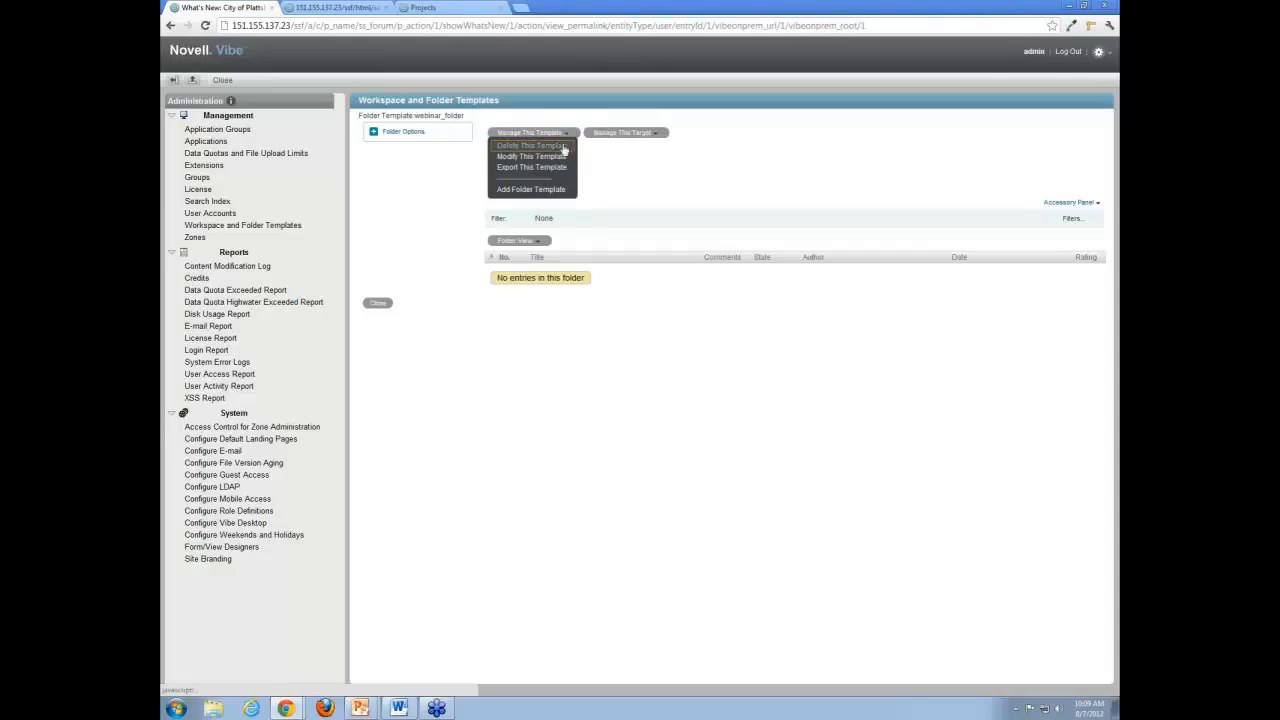
{"action": "left_click", "coordinate": [548, 195]}
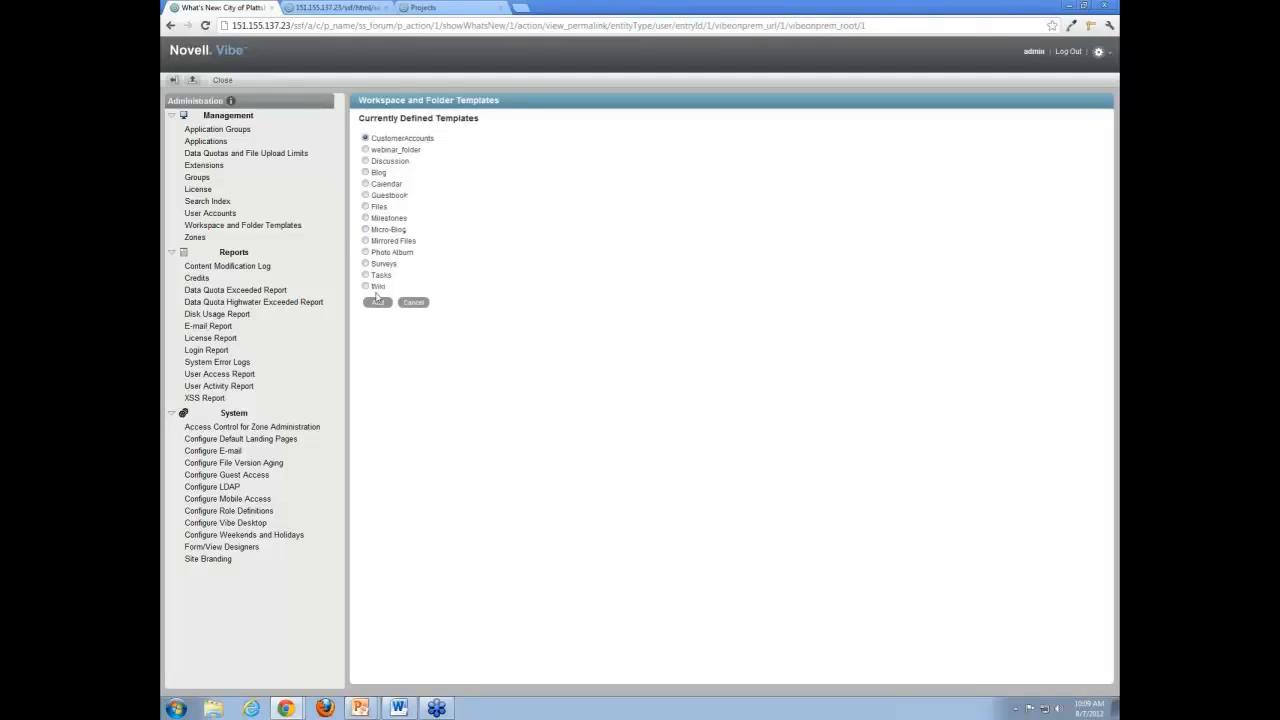
{"action": "left_click", "coordinate": [366, 173]}
{"action": "left_click", "coordinate": [381, 302]}
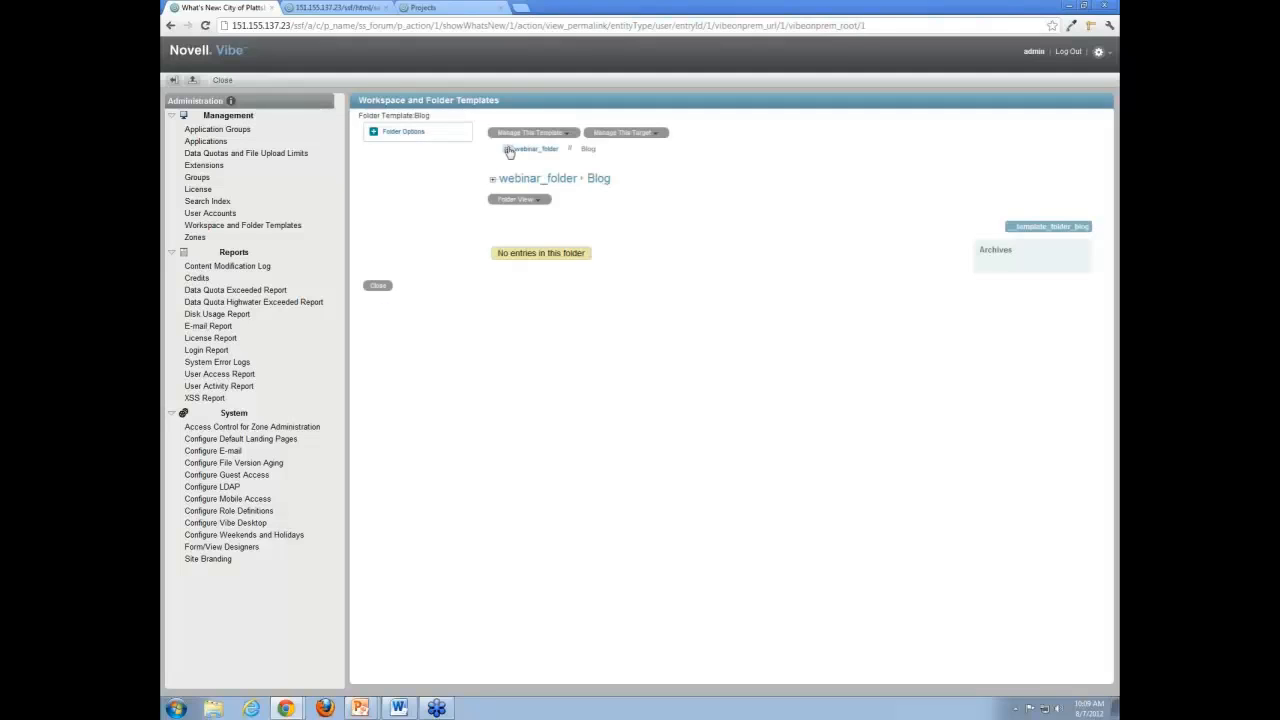
Expand the webinar_folder tree and delete its Discussion subfolder template.
{"action": "left_click", "coordinate": [507, 149]}
{"action": "left_click", "coordinate": [535, 150]}
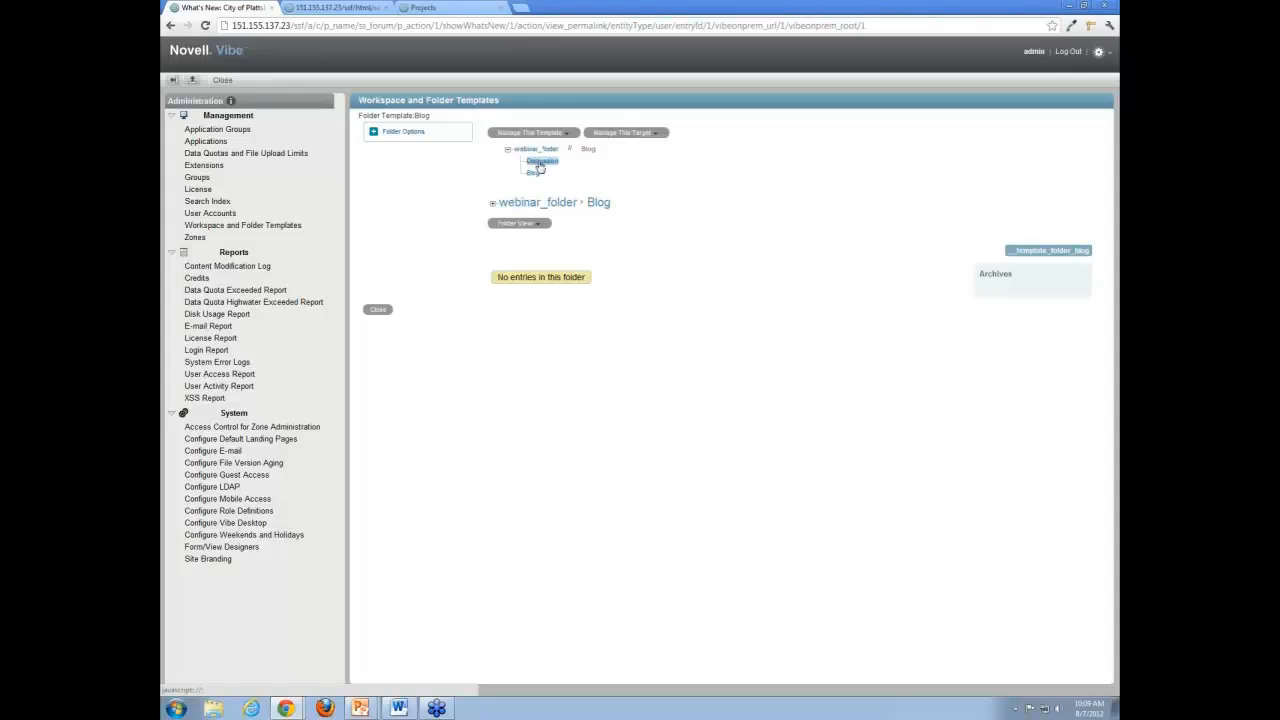
{"action": "left_click", "coordinate": [541, 162]}
{"action": "left_click", "coordinate": [564, 134]}
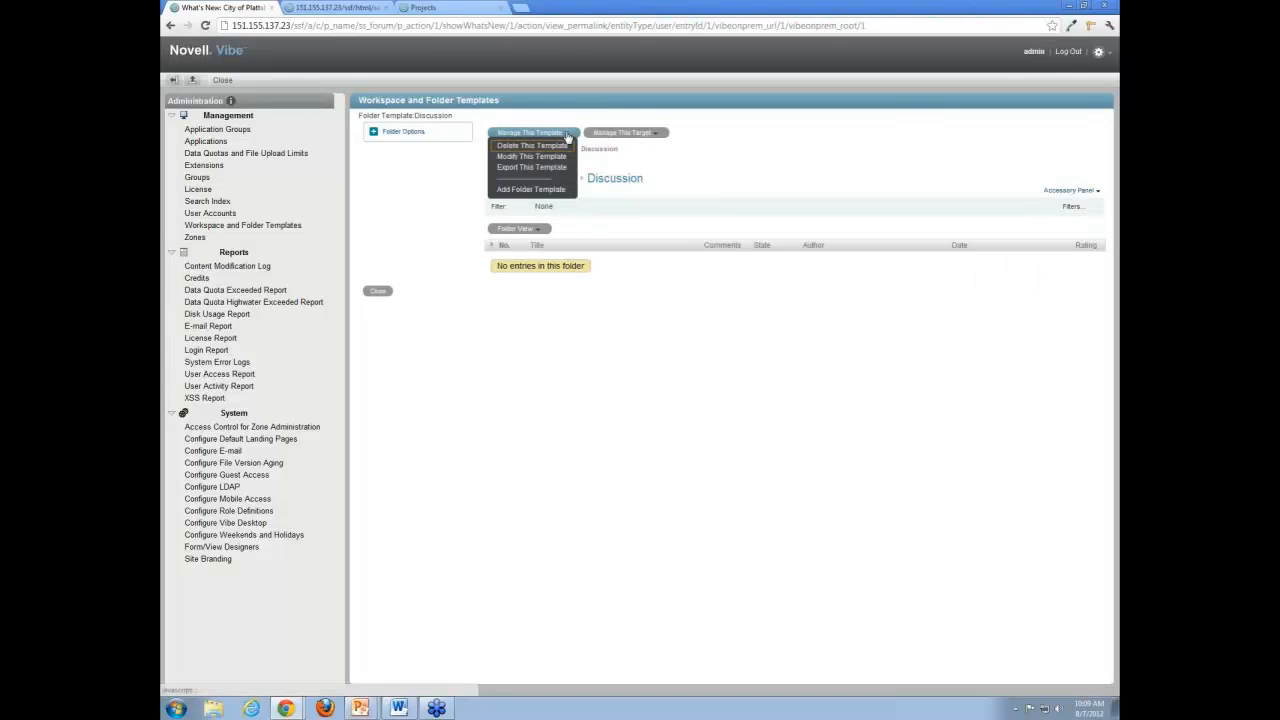
{"action": "left_click", "coordinate": [557, 147]}
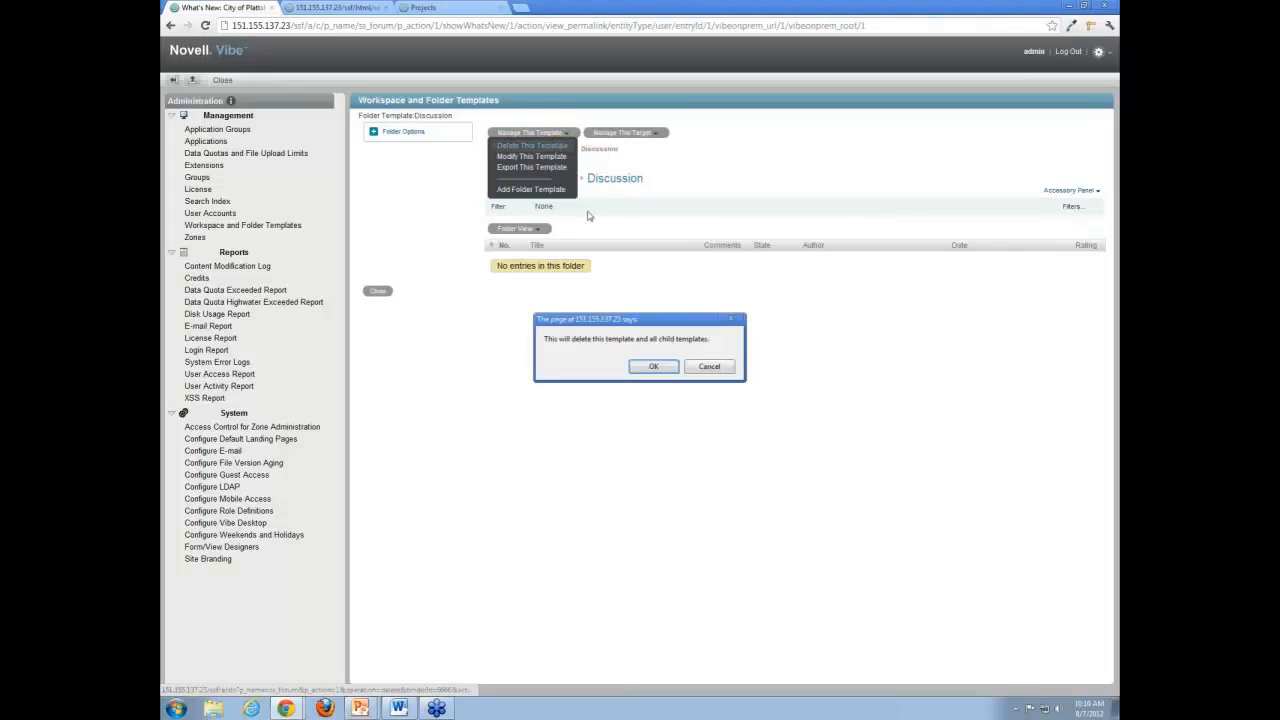
{"action": "left_click", "coordinate": [648, 367]}
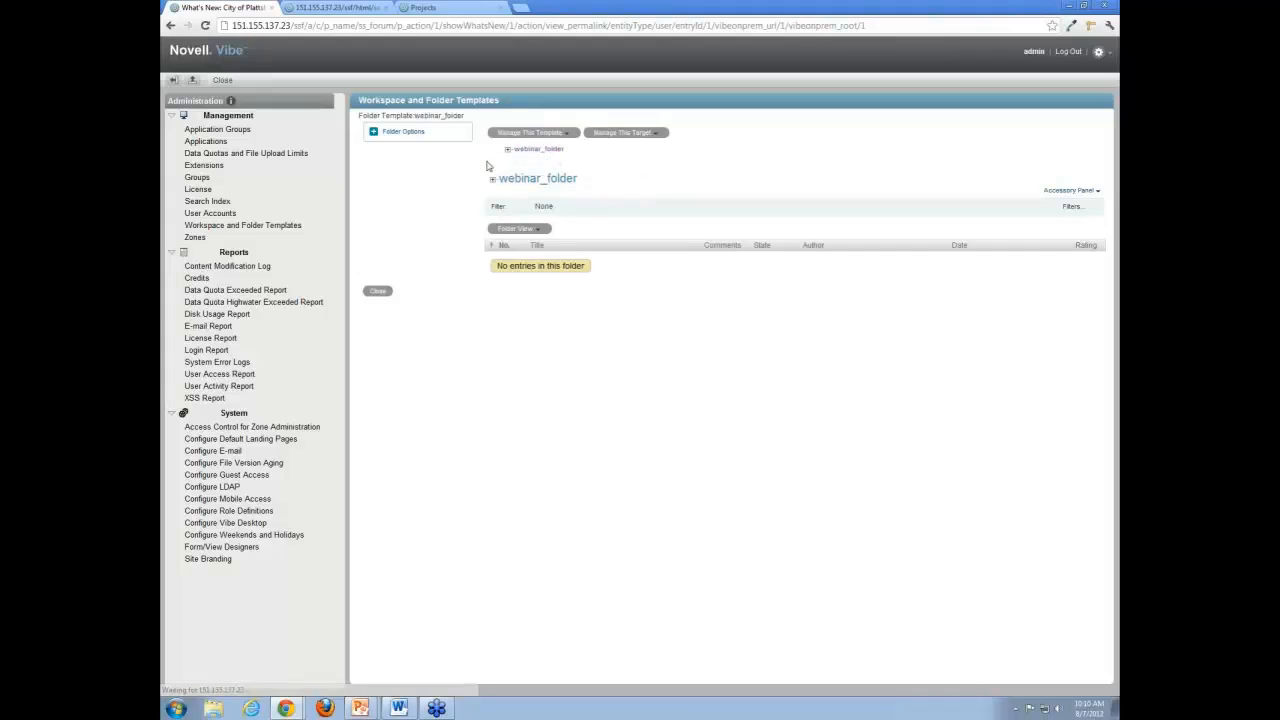
Expand the webinar_folder tree again and review the management options offered for the template.
{"action": "left_click", "coordinate": [507, 149]}
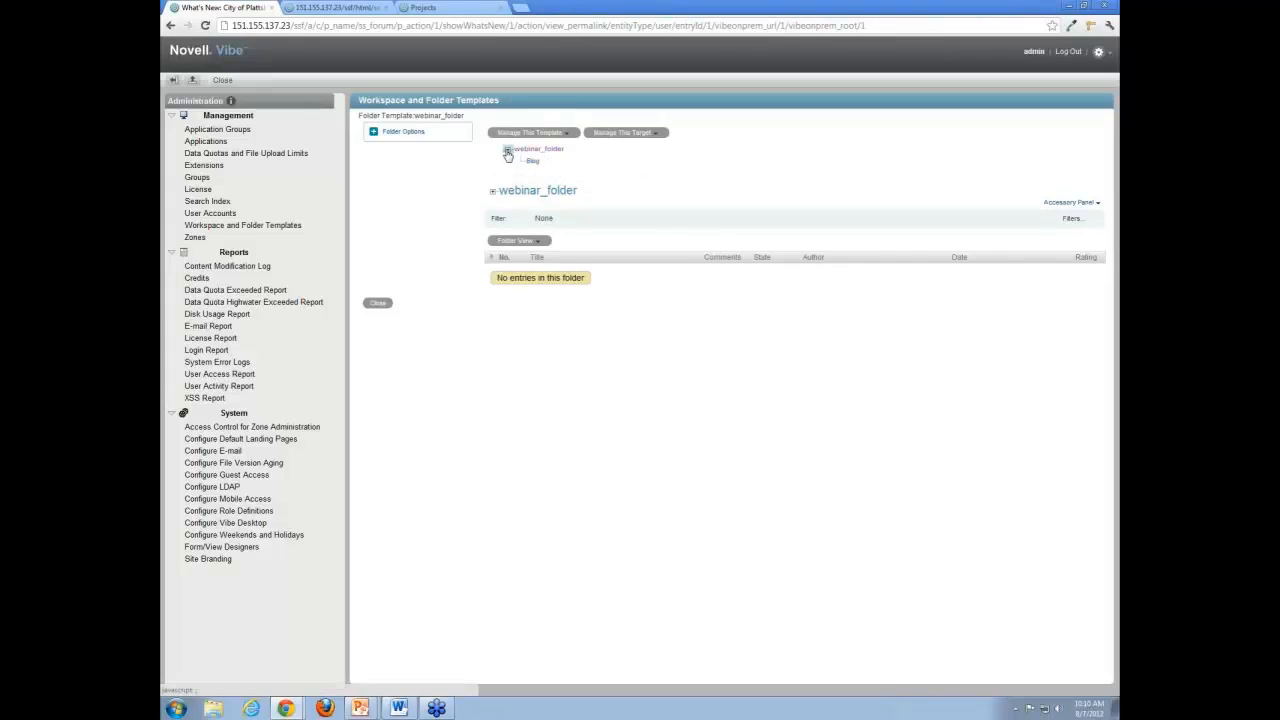
{"action": "left_click", "coordinate": [567, 136]}
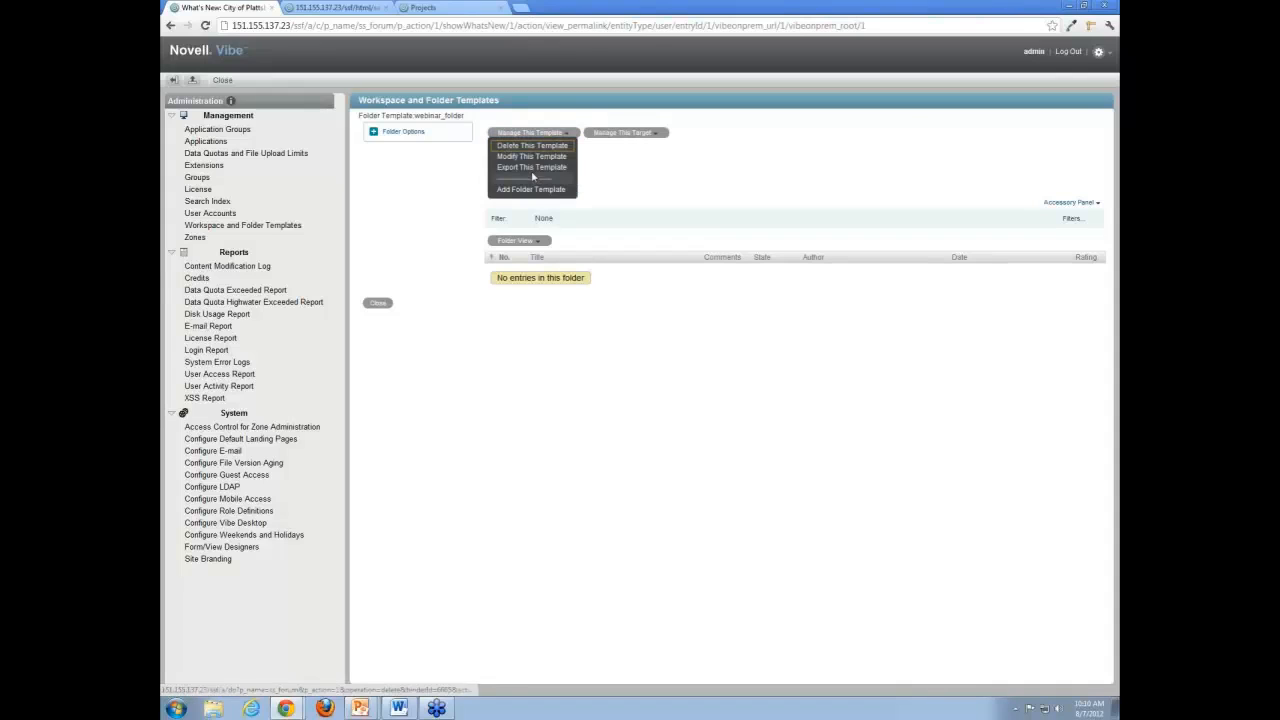
{"action": "left_click", "coordinate": [566, 136]}
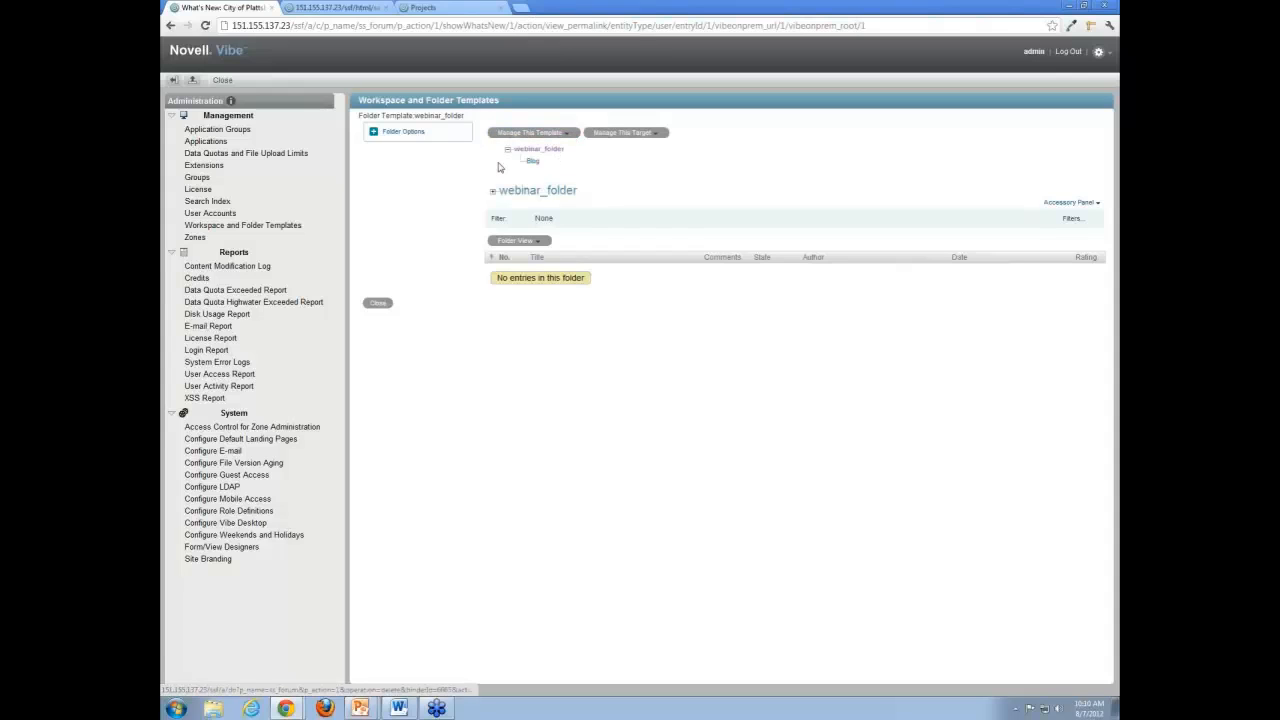
Open the standard Files template and view its template management options.
{"action": "left_click", "coordinate": [262, 227]}
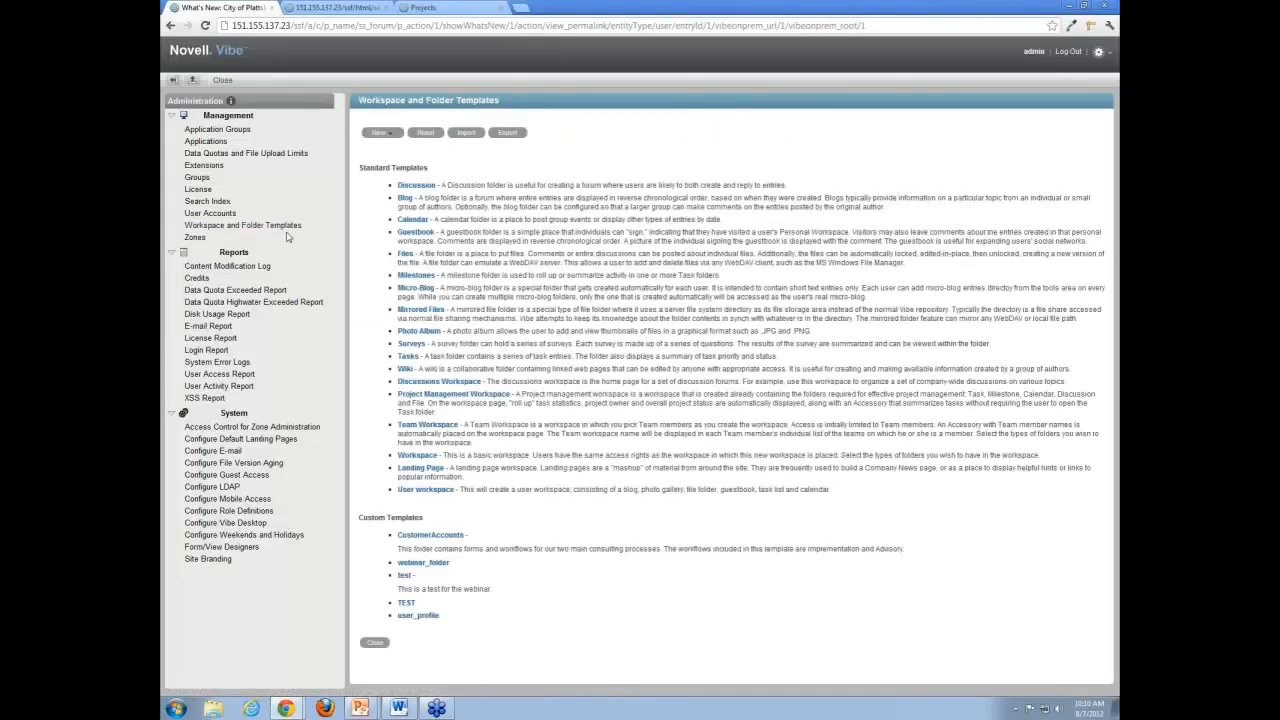
{"action": "left_click", "coordinate": [405, 255]}
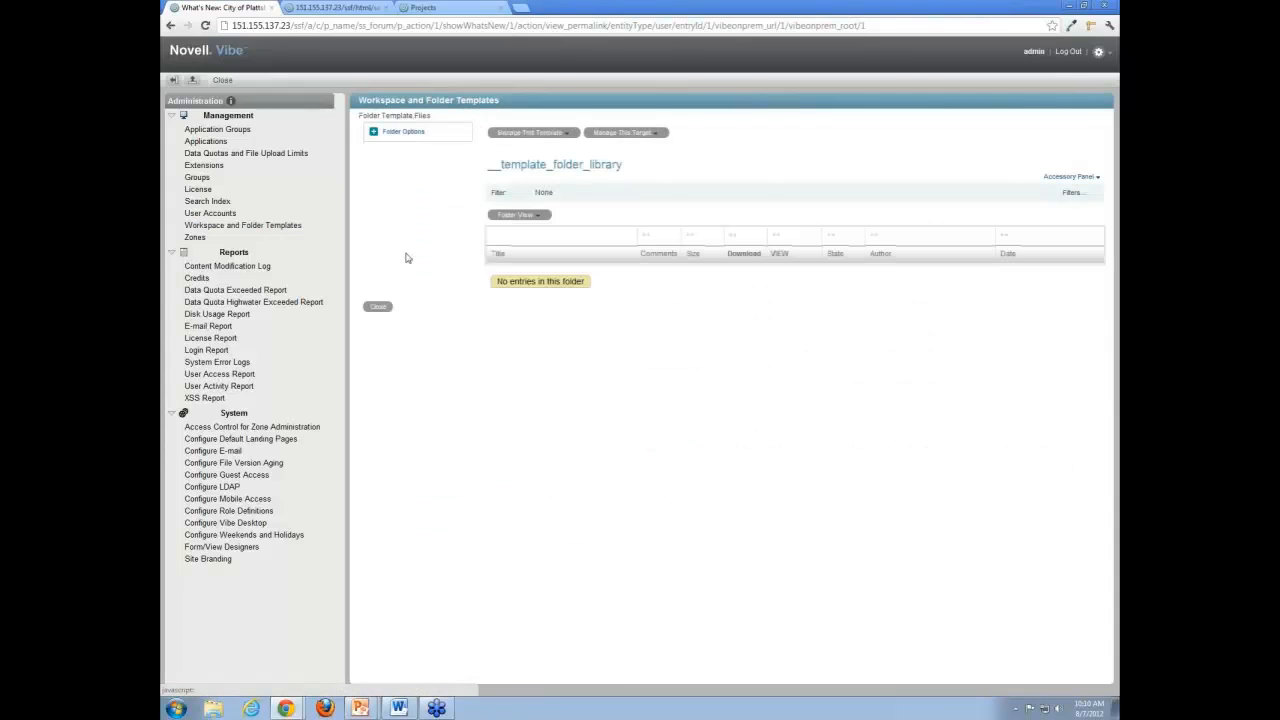
{"action": "left_click", "coordinate": [572, 137]}
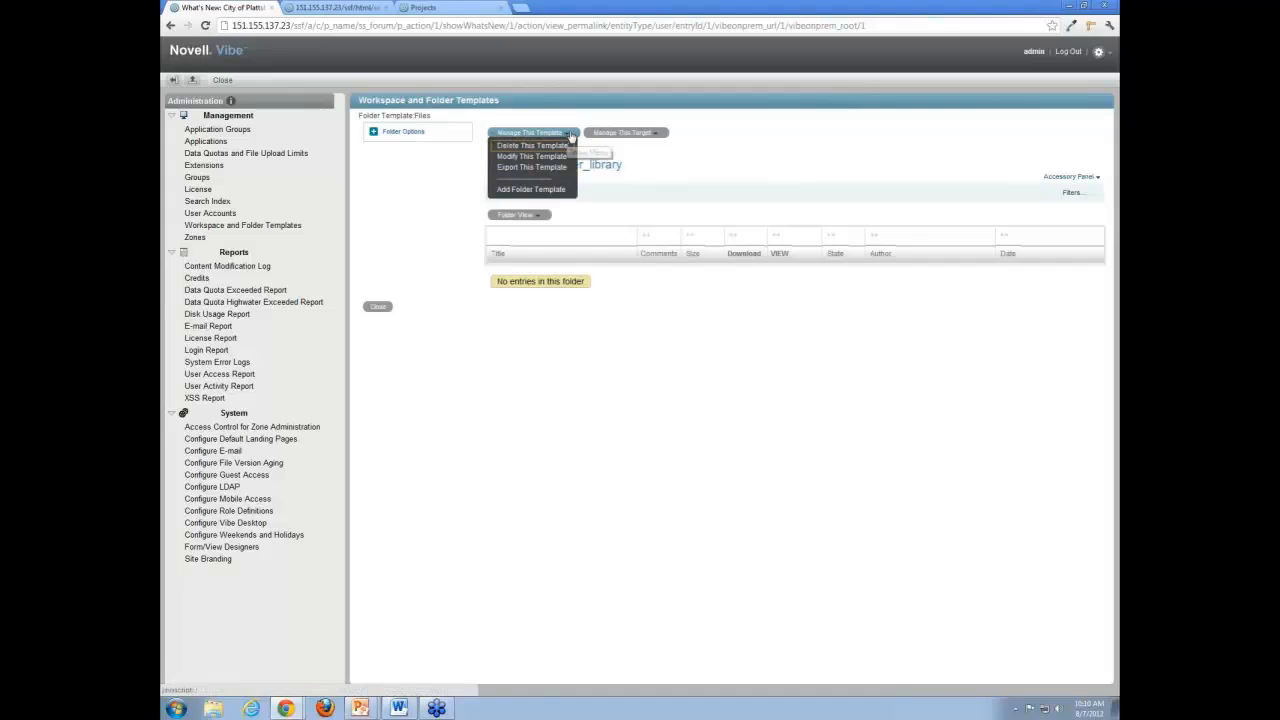
Examine the Files template's column configuration, including the VIEW column's visibility and the Title custom label, and cancel it.
{"action": "left_click", "coordinate": [398, 131]}
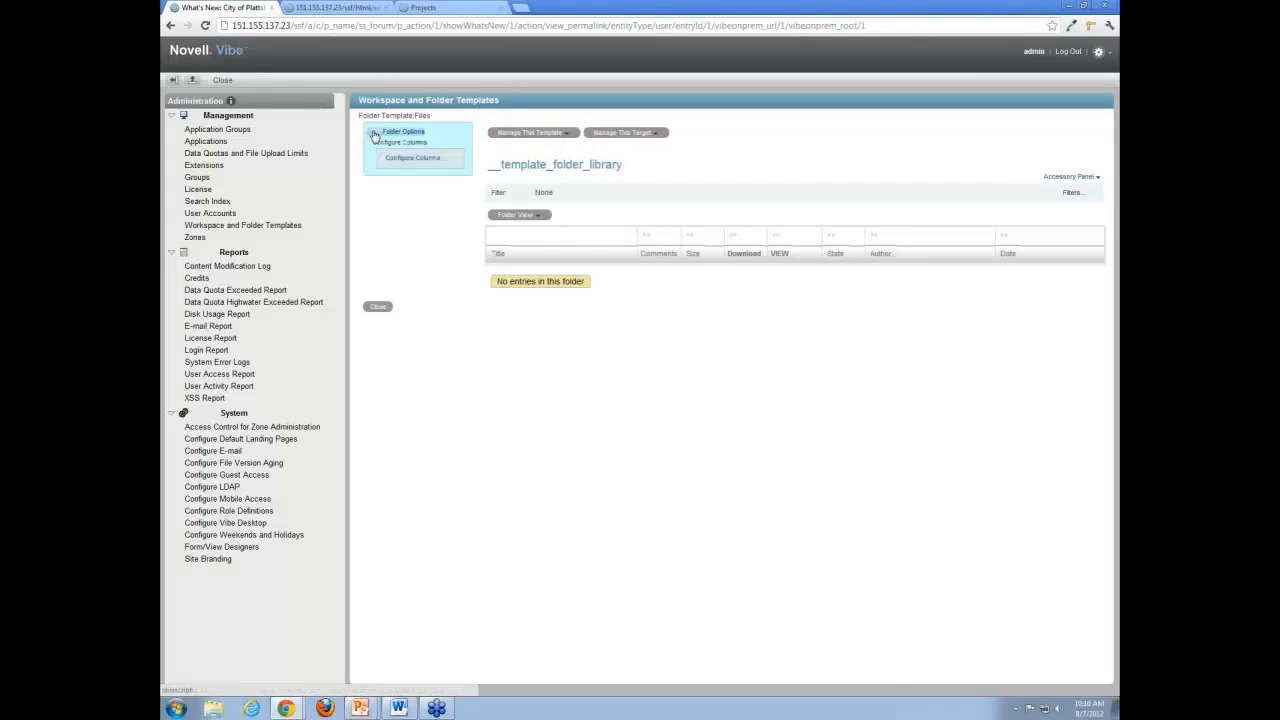
{"action": "left_click", "coordinate": [400, 160]}
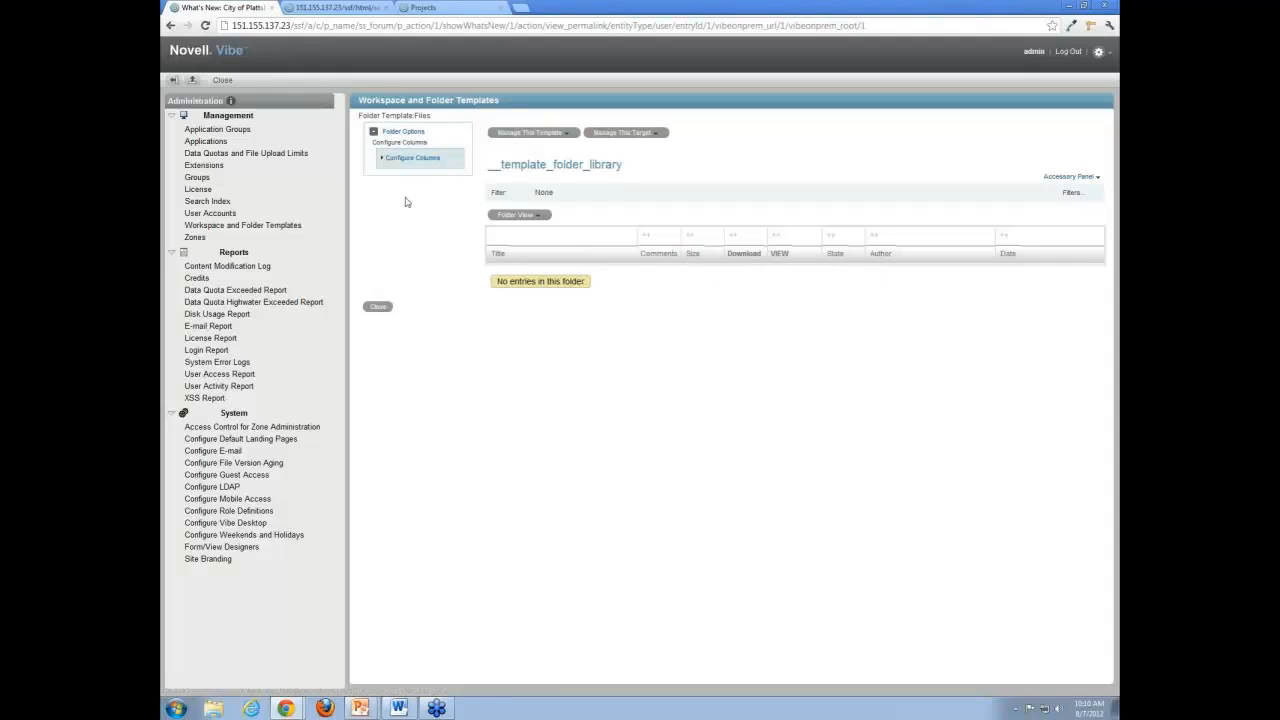
{"action": "left_click", "coordinate": [386, 158]}
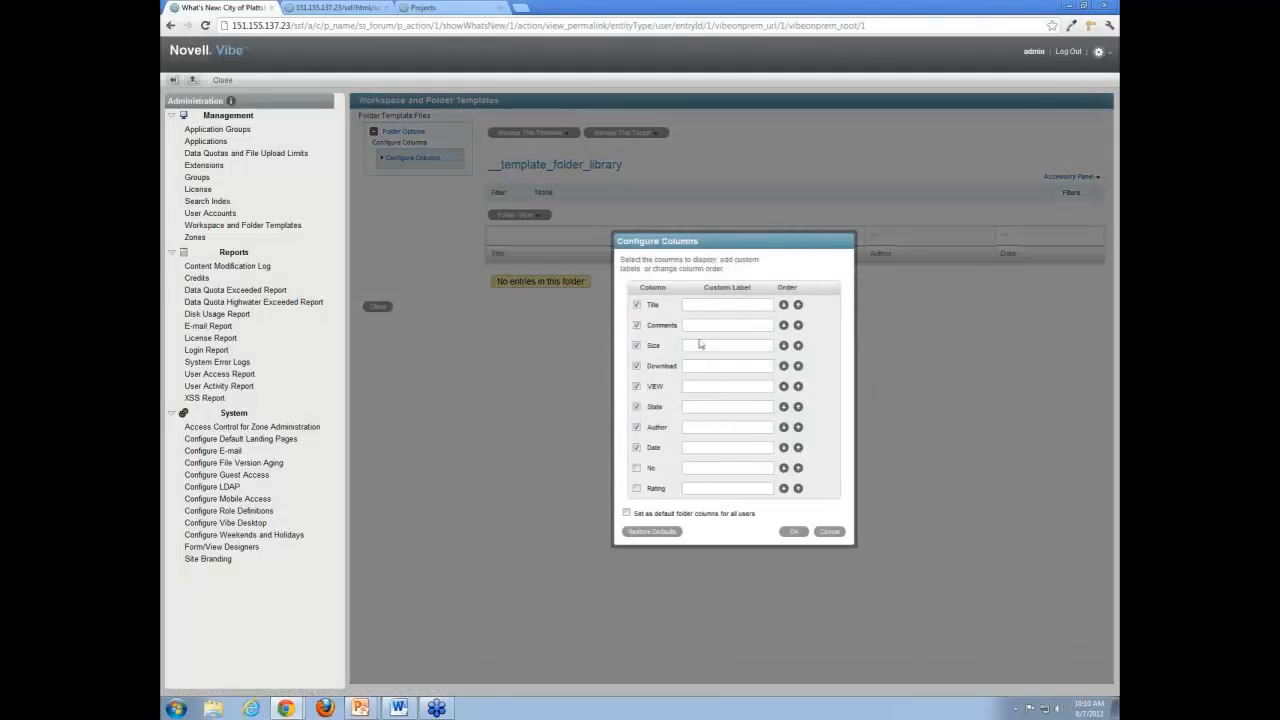
{"action": "left_click", "coordinate": [637, 386]}
{"action": "left_click", "coordinate": [709, 303]}
{"action": "left_click", "coordinate": [836, 532]}
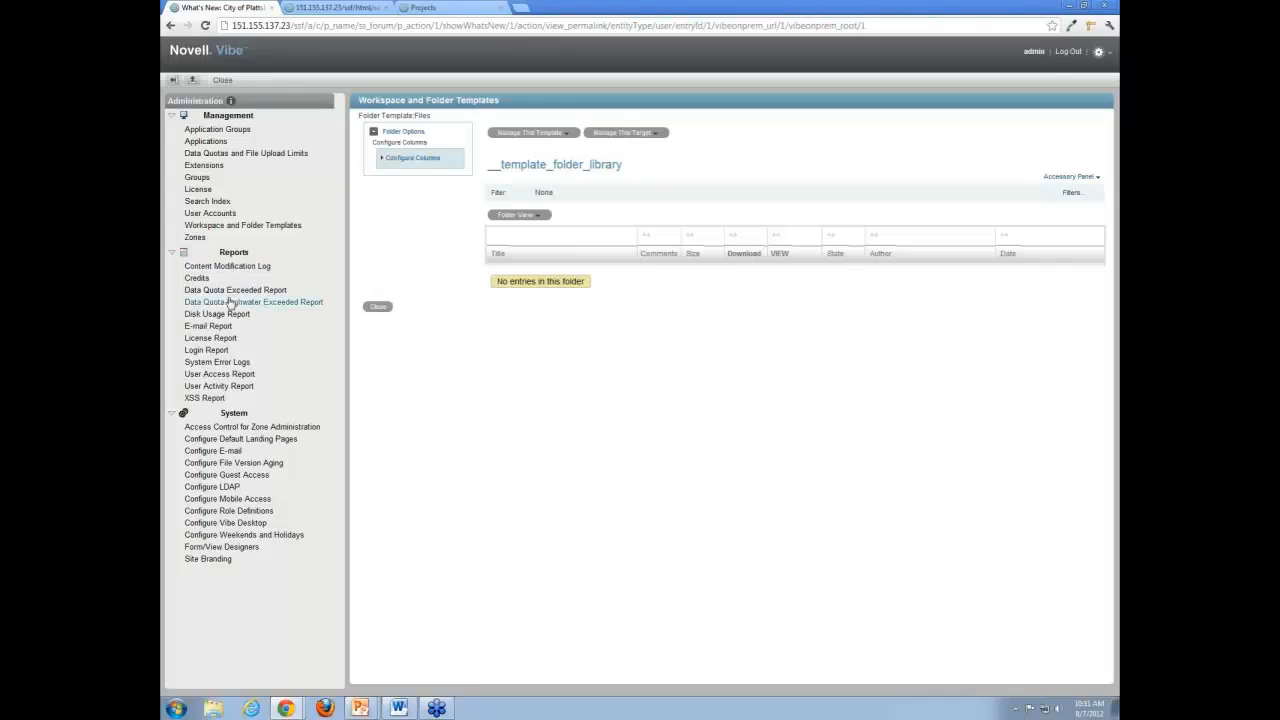
Set up a Login Report for July 7 to August 7, 2012, and restrict it to one selected person.
{"action": "left_click", "coordinate": [218, 352]}
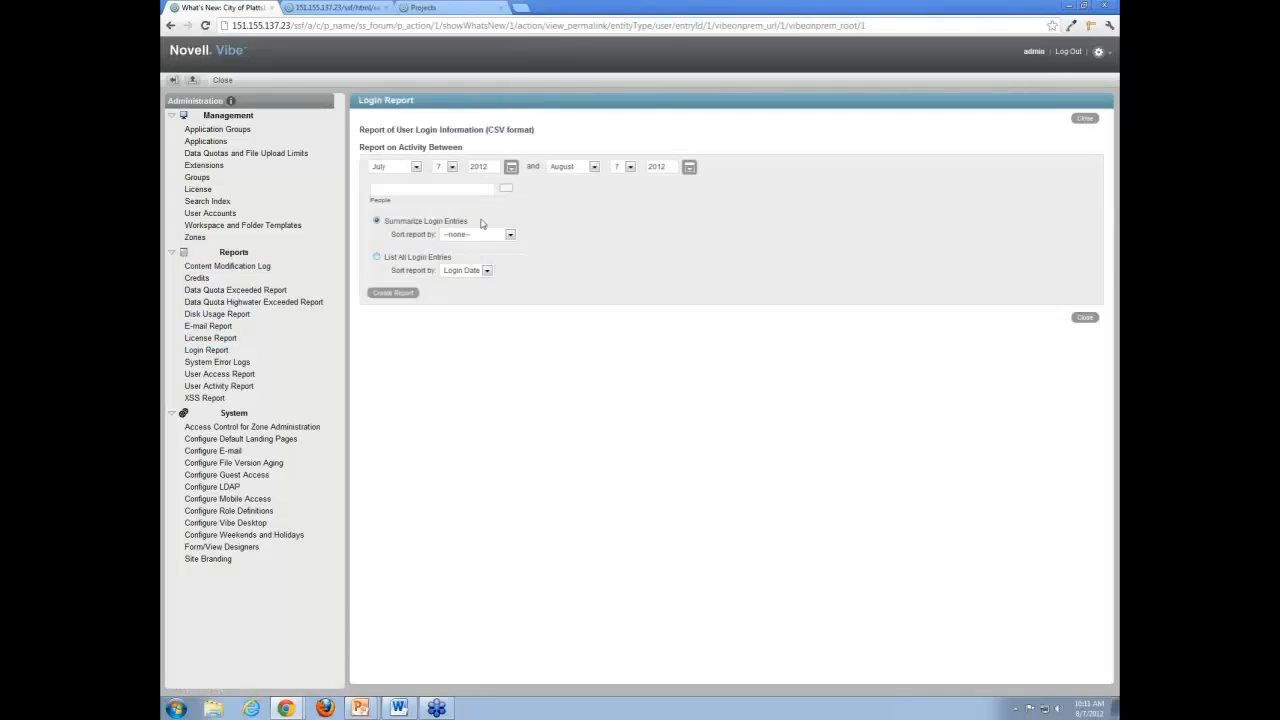
{"action": "left_click", "coordinate": [416, 167]}
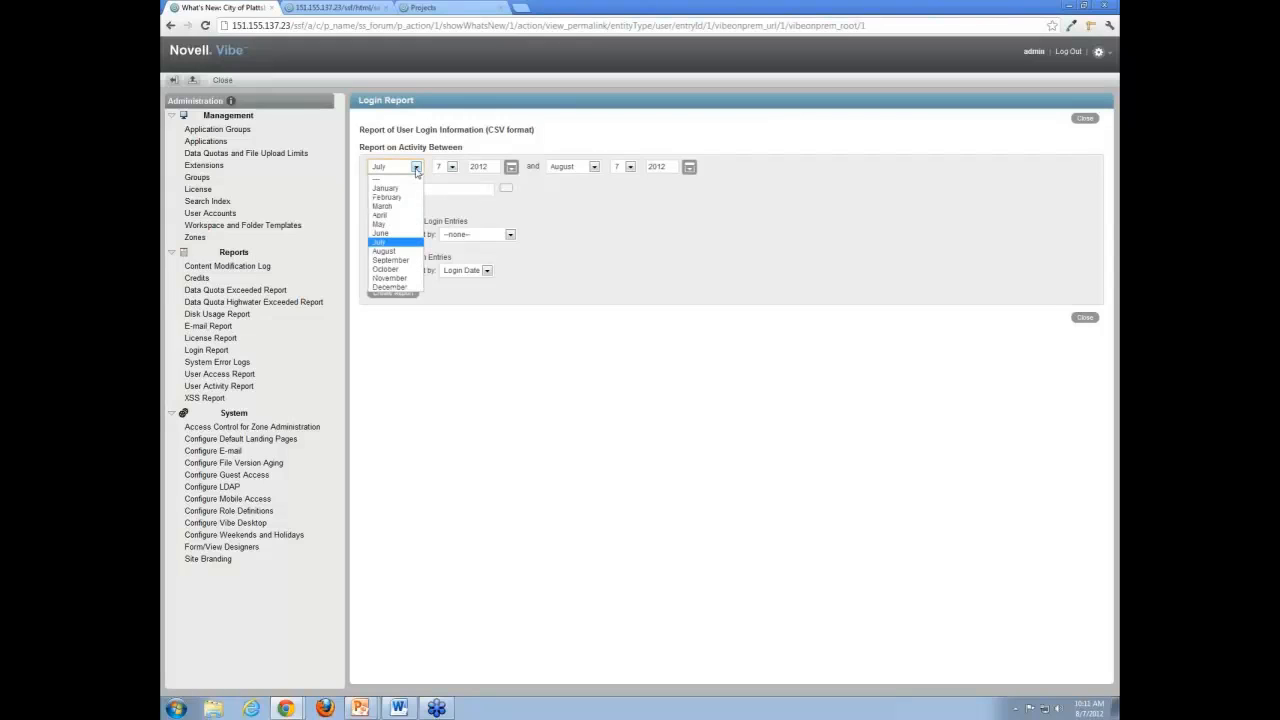
{"action": "left_click", "coordinate": [416, 170]}
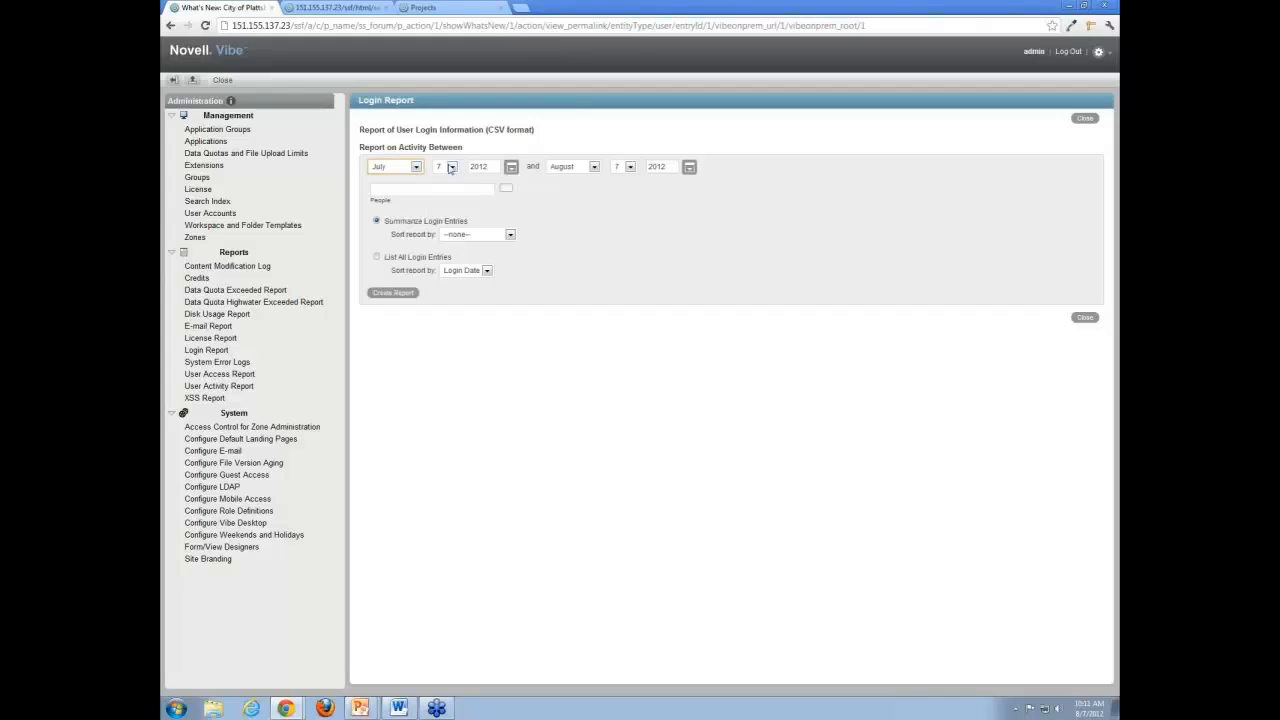
{"action": "left_click", "coordinate": [436, 190]}
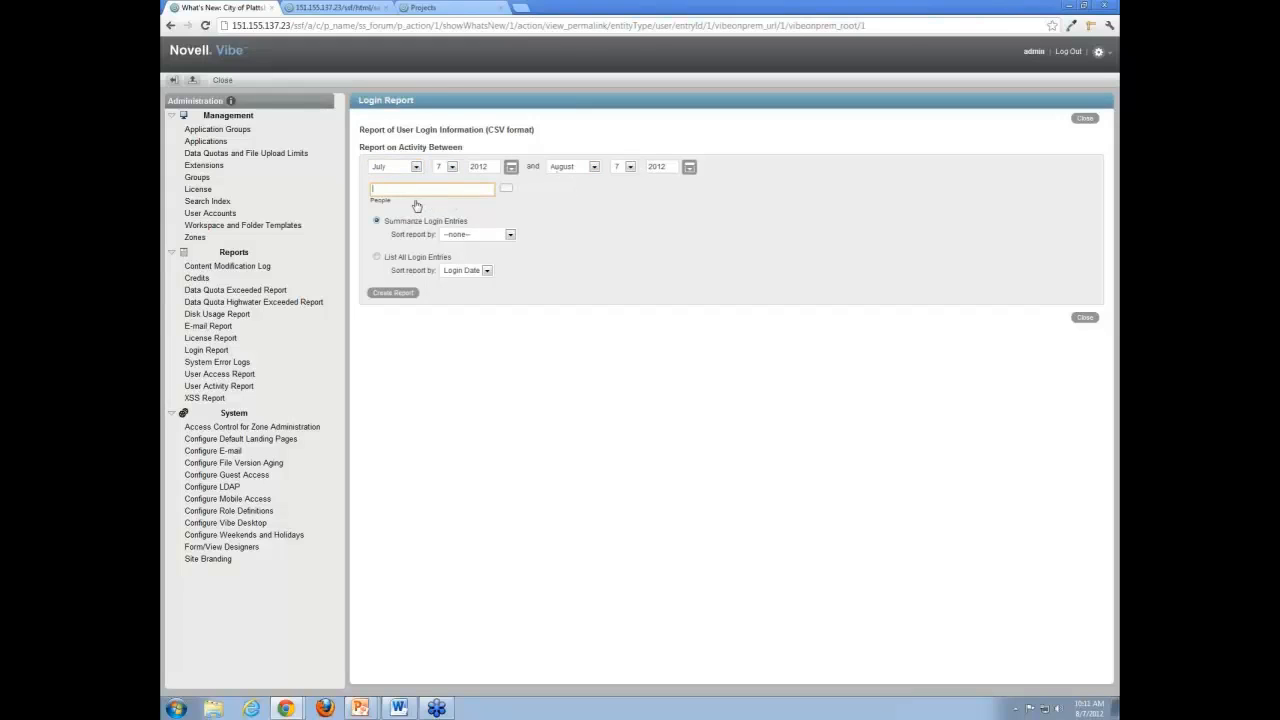
{"action": "type", "text": "landon"}
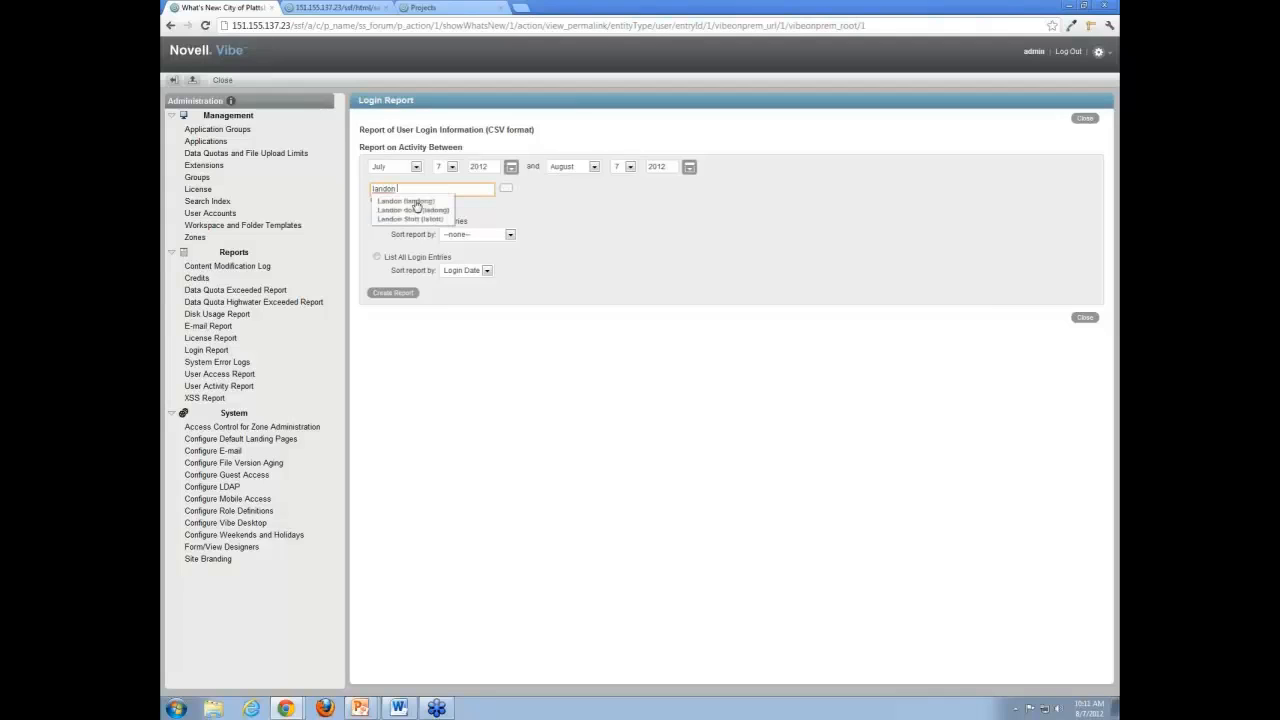
{"action": "left_click", "coordinate": [415, 218]}
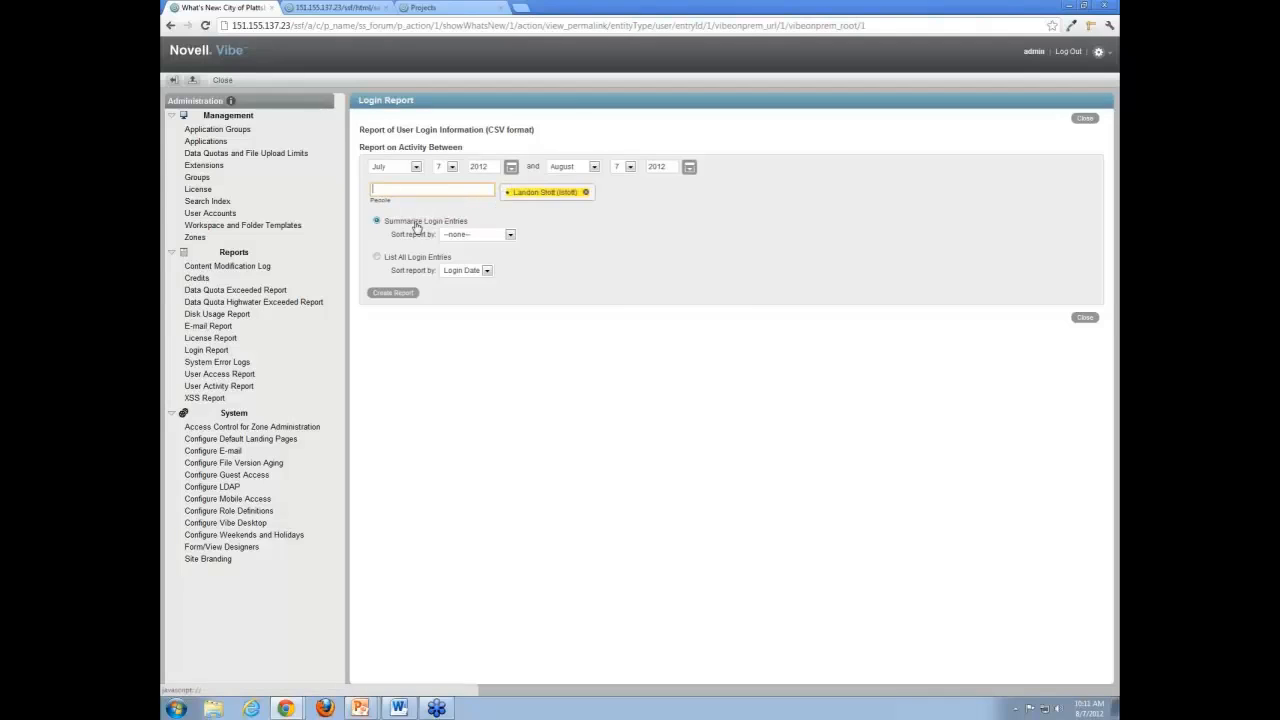
Sort the summarized login entries by Last Login, keep Login Date for the full listing, and create the report.
{"action": "left_click", "coordinate": [475, 234]}
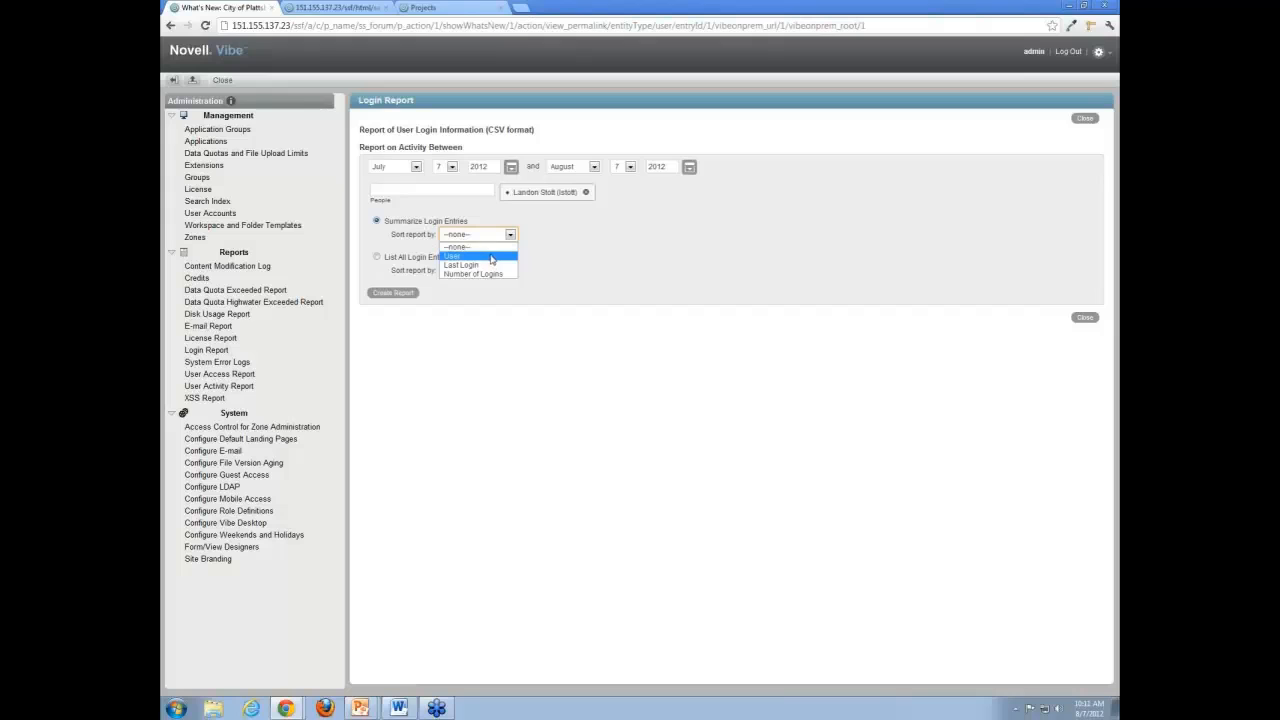
{"action": "left_click", "coordinate": [494, 265]}
{"action": "left_click", "coordinate": [474, 271]}
{"action": "left_click", "coordinate": [479, 281]}
{"action": "left_click", "coordinate": [401, 294]}
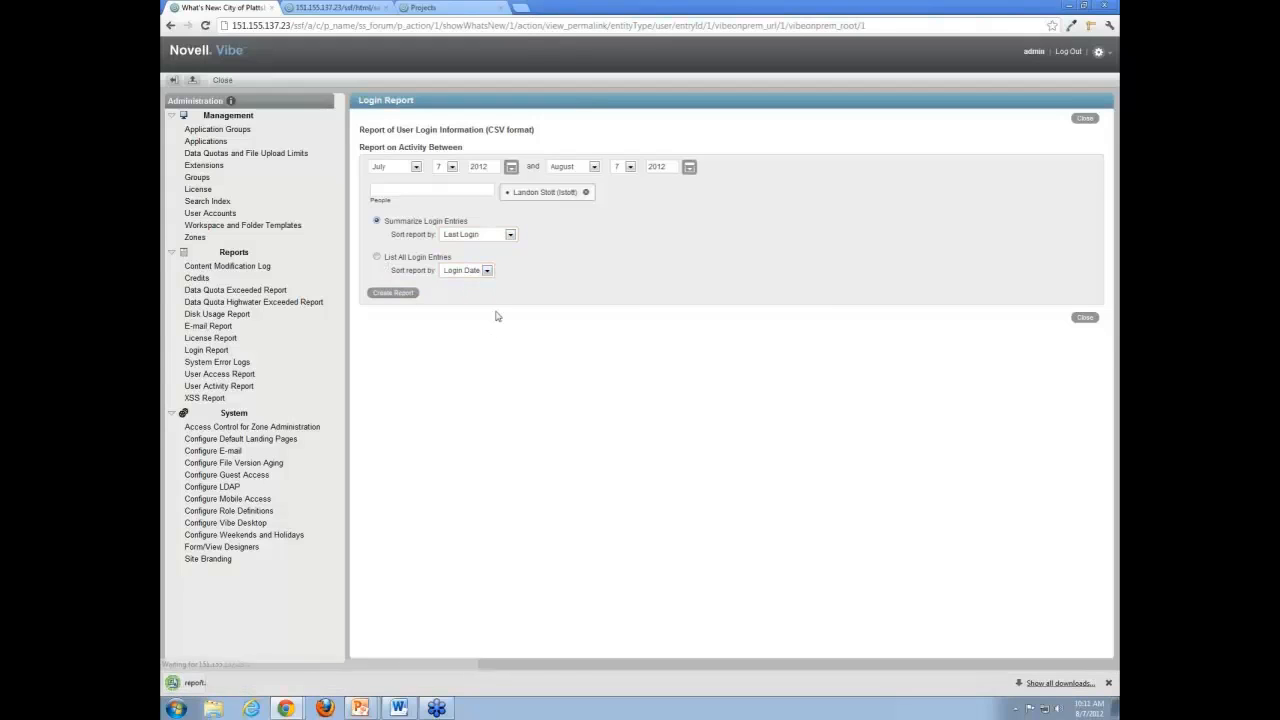
Open the downloaded login report in Excel, widen its columns to read the headings, and close it without saving.
{"action": "left_click", "coordinate": [200, 683]}
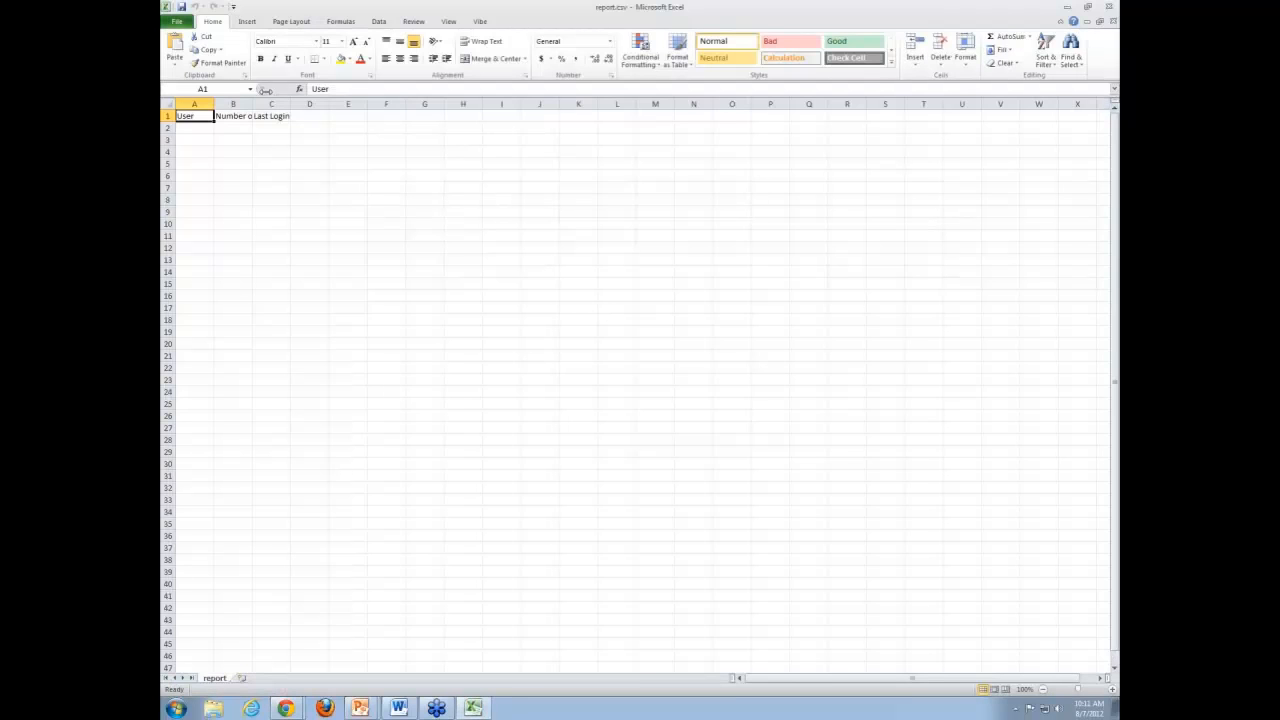
{"action": "left_click", "coordinate": [197, 130]}
{"action": "left_click_drag", "start_coordinate": [212, 103], "coordinate": [318, 104]}
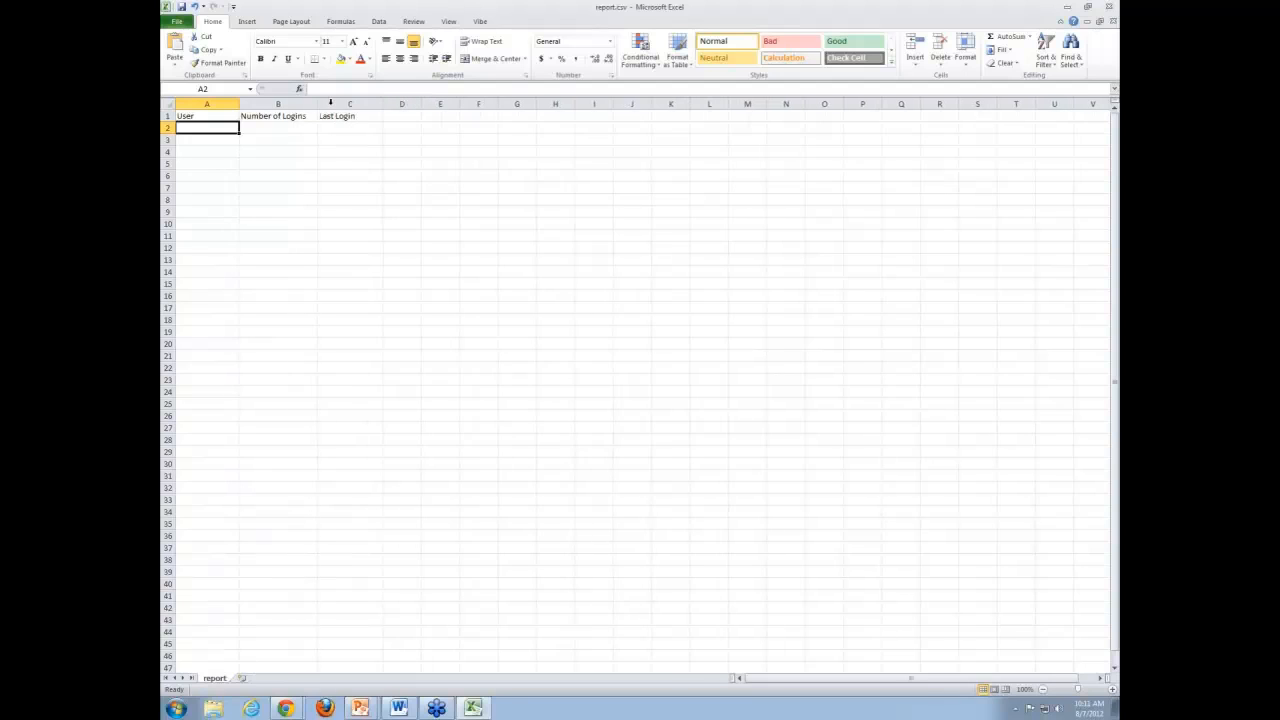
{"action": "left_click", "coordinate": [249, 126]}
{"action": "left_click", "coordinate": [217, 140]}
{"action": "key", "text": "Up"}
{"action": "left_click", "coordinate": [1108, 9]}
{"action": "left_click", "coordinate": [640, 370]}
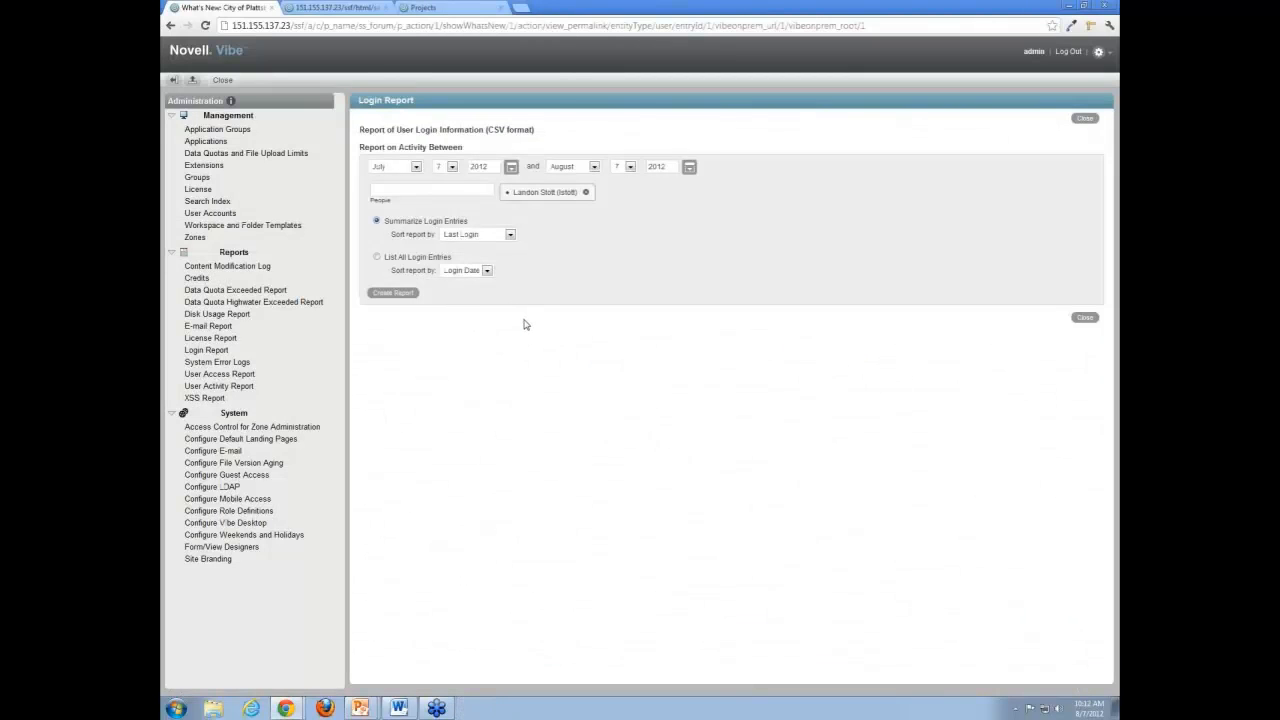
Set up a User Activity Report for the admin user covering July 31 to August 7, 2012.
{"action": "left_click", "coordinate": [249, 385]}
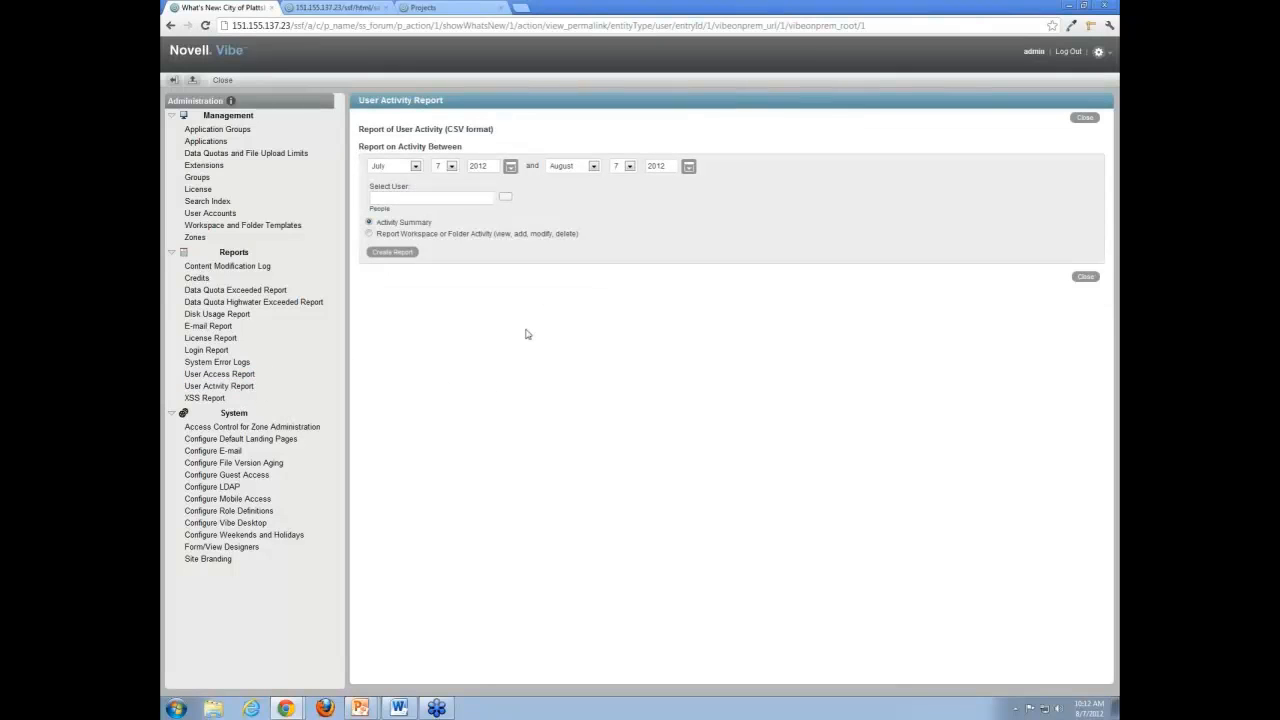
{"action": "left_click", "coordinate": [452, 199]}
{"action": "type", "text": "admin"}
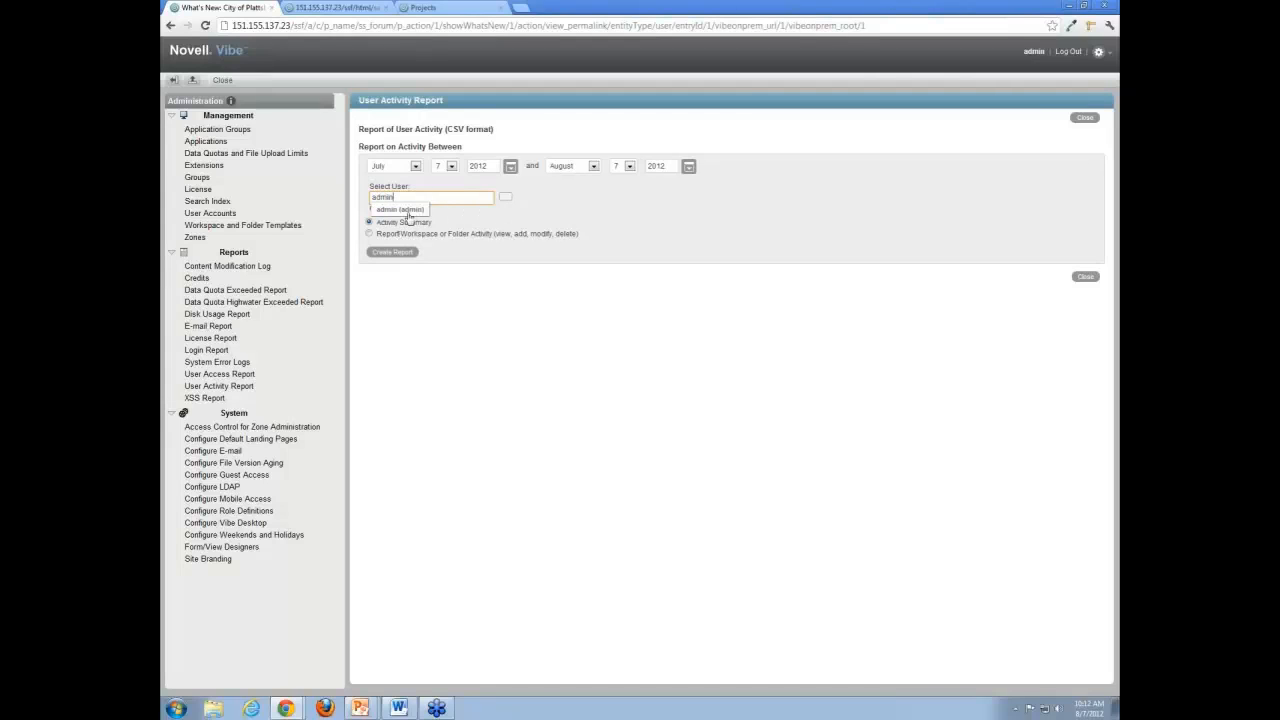
{"action": "left_click", "coordinate": [405, 210]}
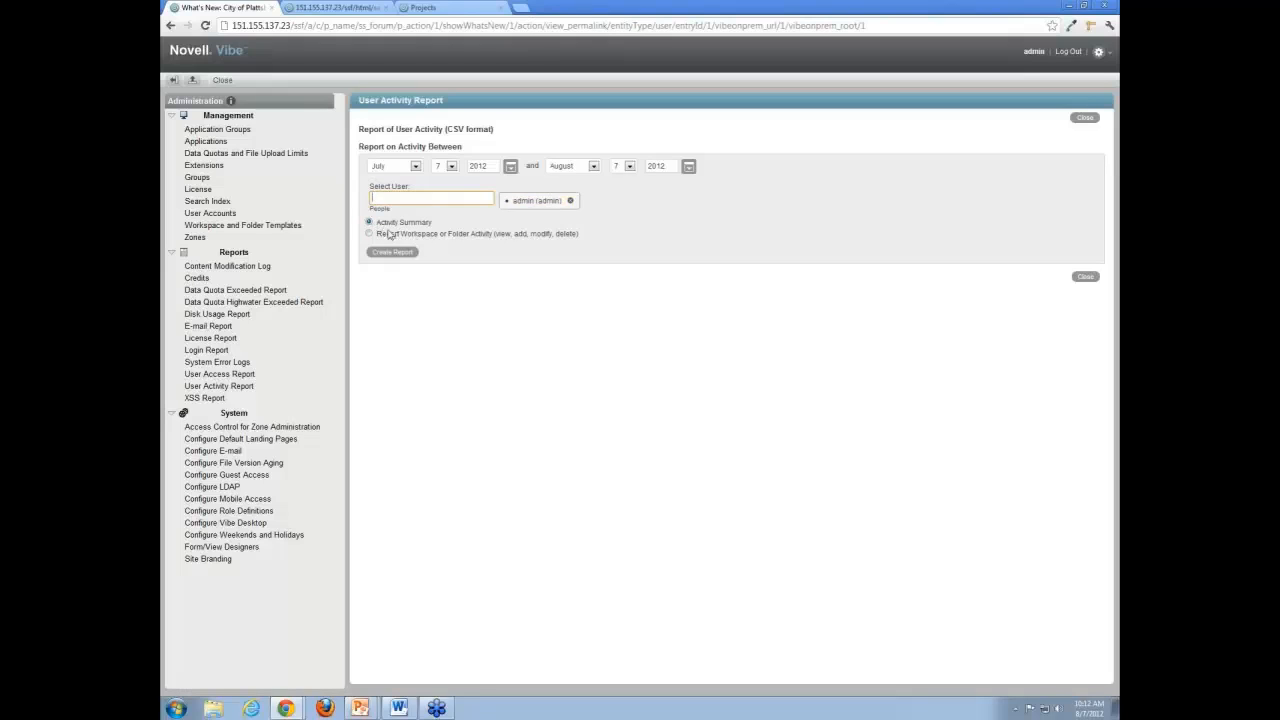
{"action": "left_click", "coordinate": [451, 167]}
{"action": "left_click_drag", "start_coordinate": [457, 214], "coordinate": [457, 284]}
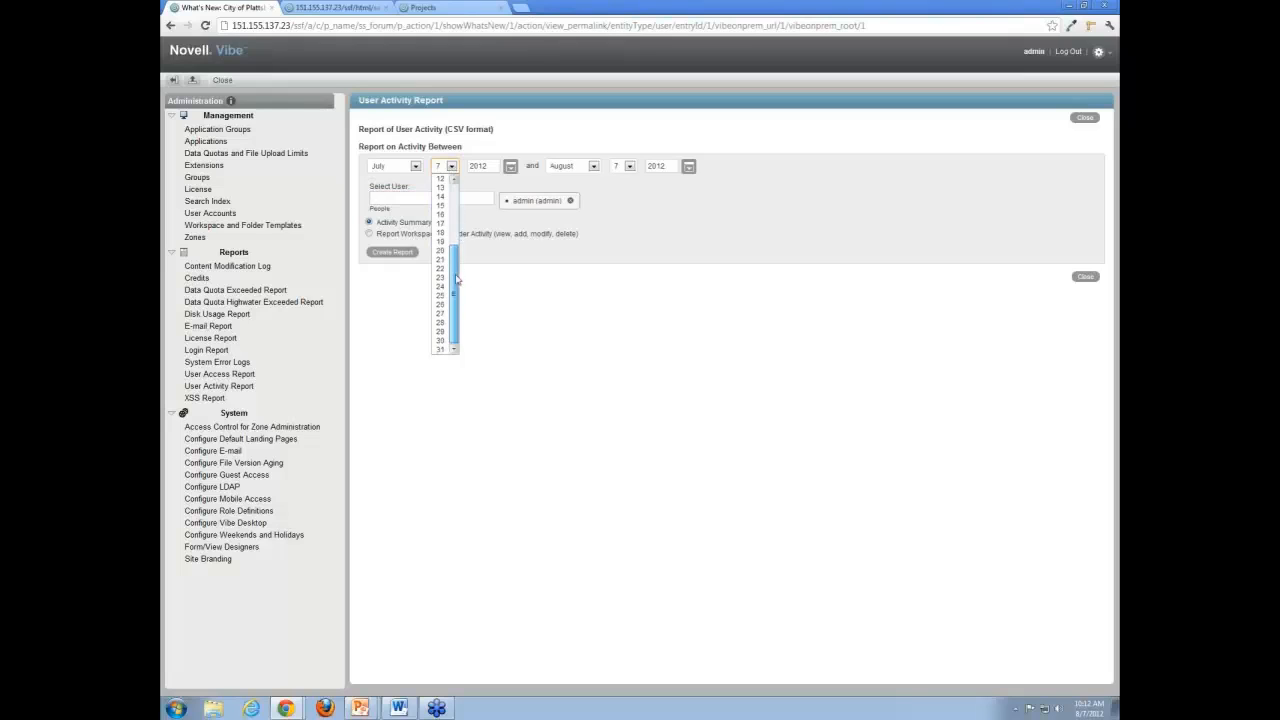
{"action": "left_click", "coordinate": [440, 350]}
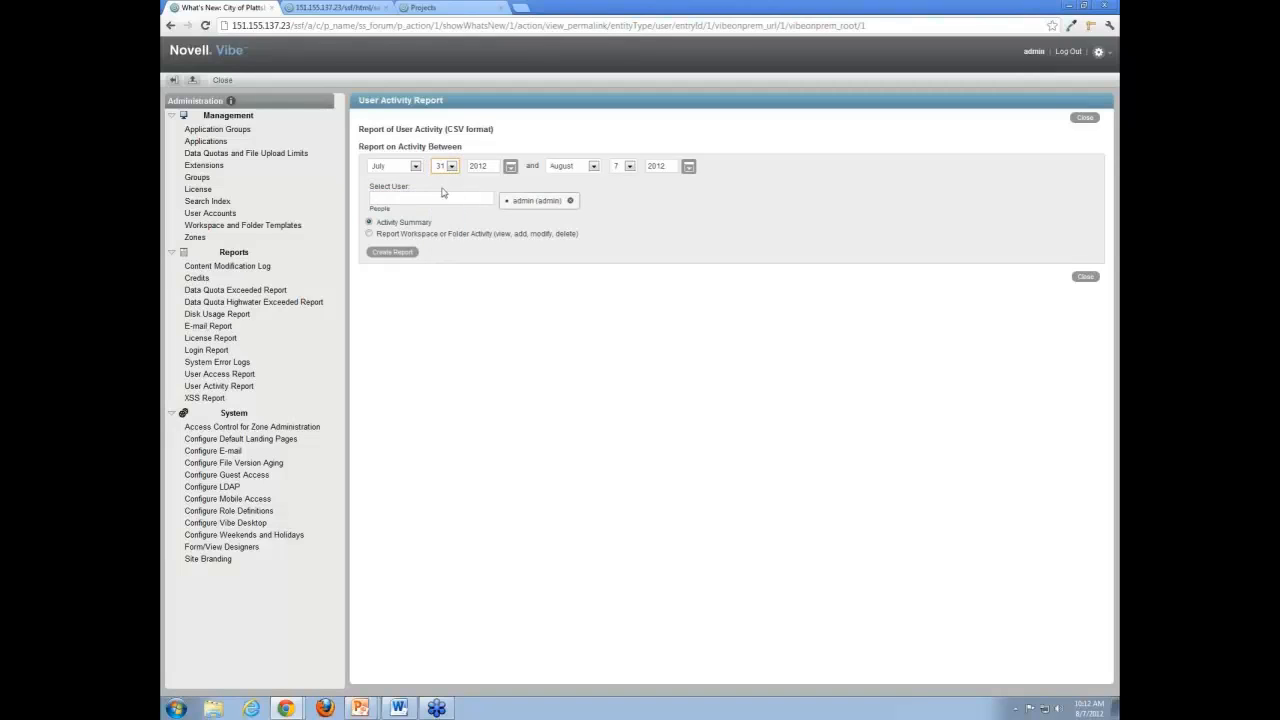
Create the activity summary report and open the downloaded report (1).csv in Excel.
{"action": "left_click", "coordinate": [400, 256]}
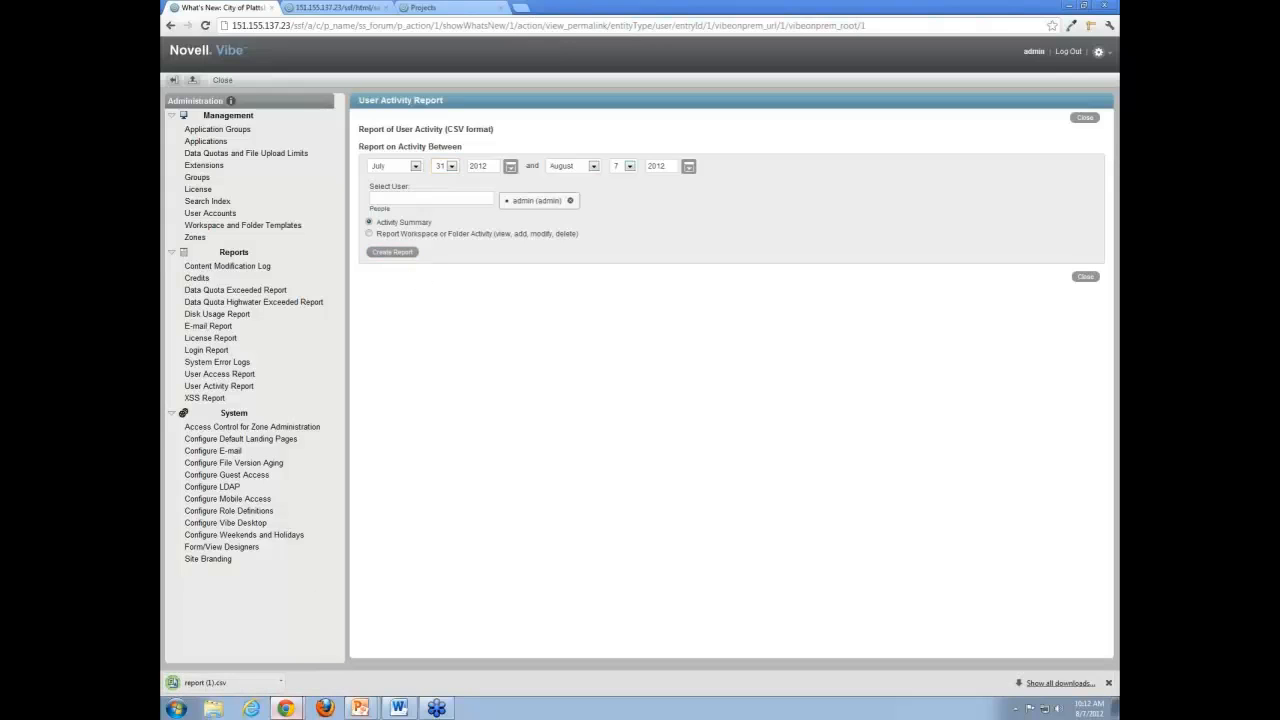
{"action": "left_click", "coordinate": [231, 686]}
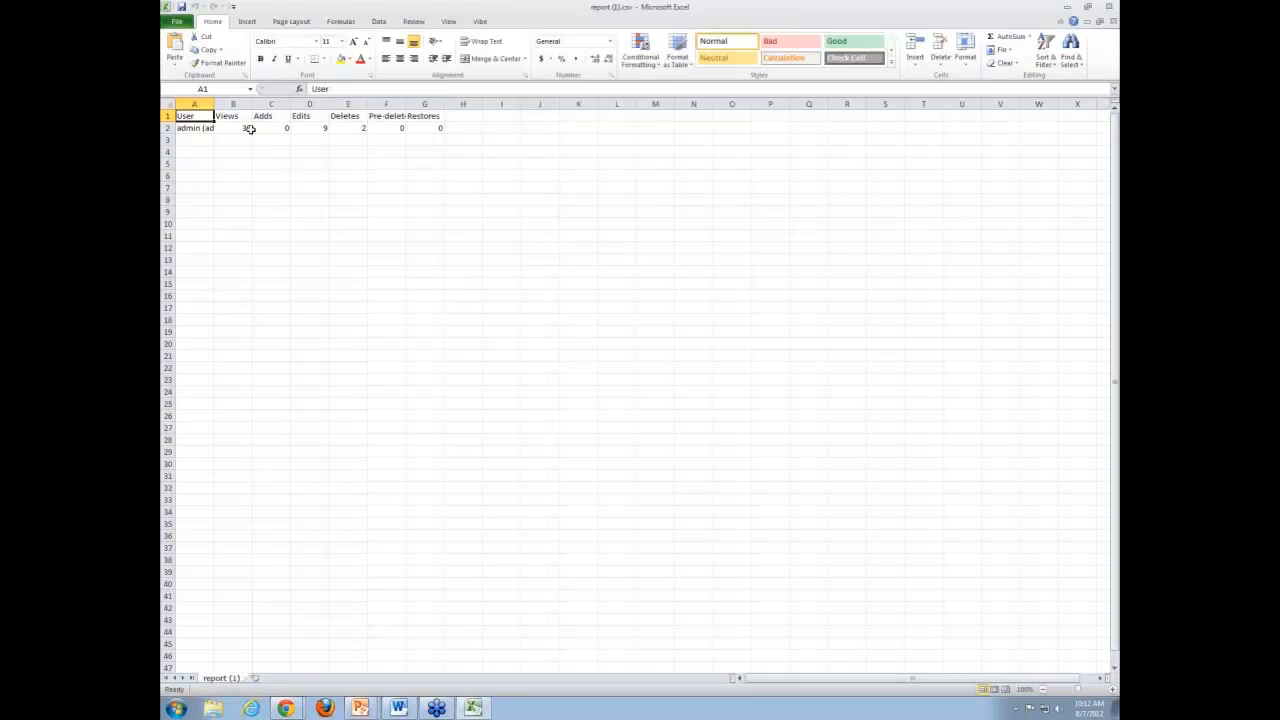
Widen the activity report's columns, check the admin user's views, adds and other activity figures, and close the file without saving.
{"action": "left_click_drag", "start_coordinate": [213, 104], "coordinate": [245, 104]}
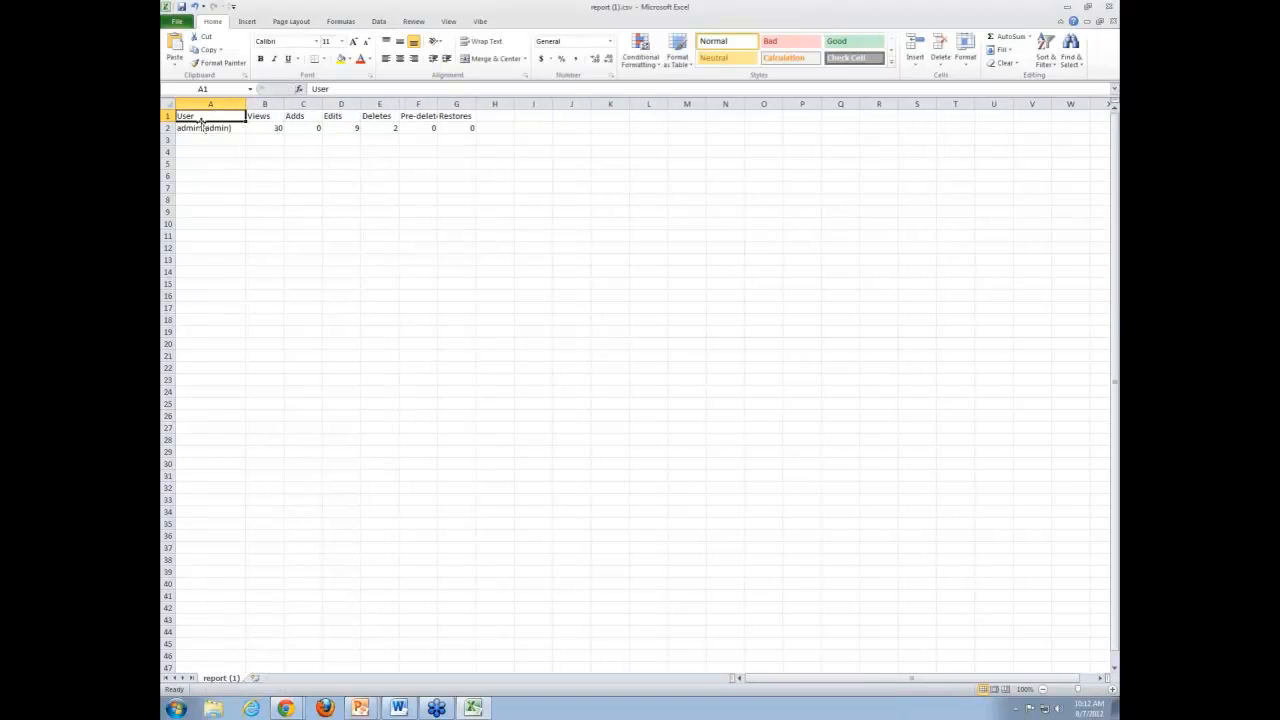
{"action": "left_click", "coordinate": [214, 130]}
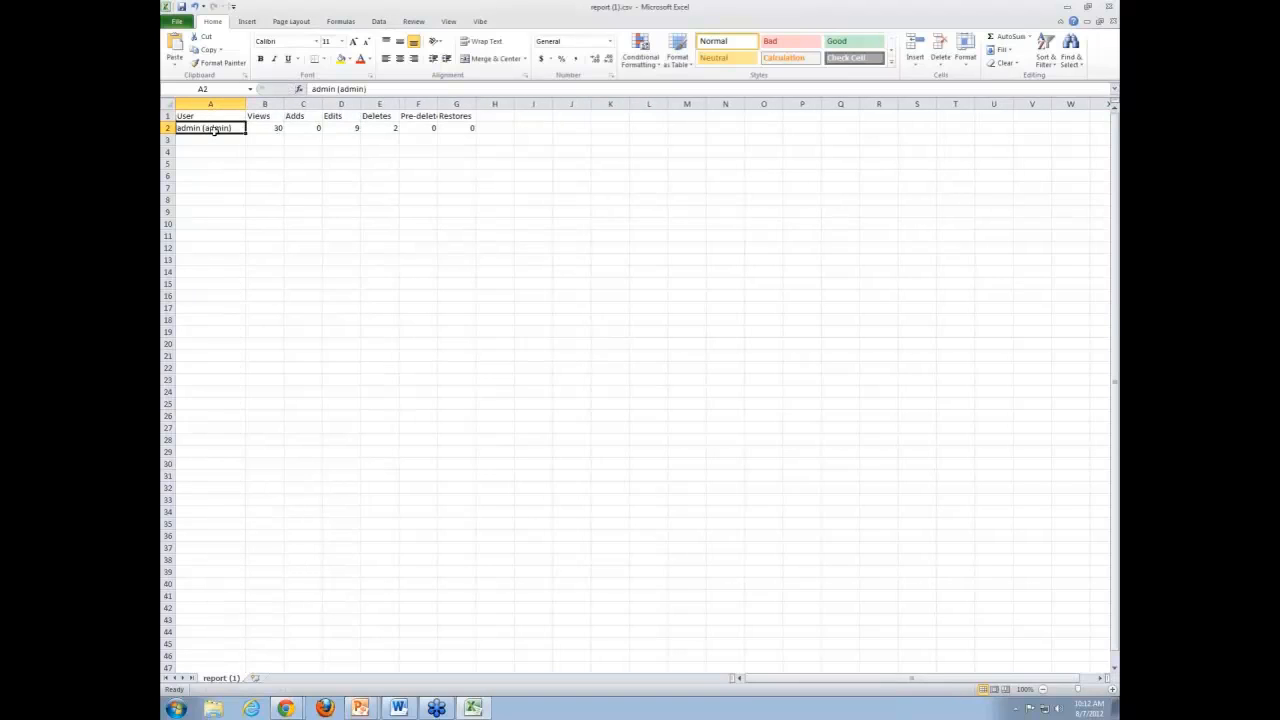
{"action": "left_click", "coordinate": [277, 128]}
{"action": "left_click", "coordinate": [324, 129]}
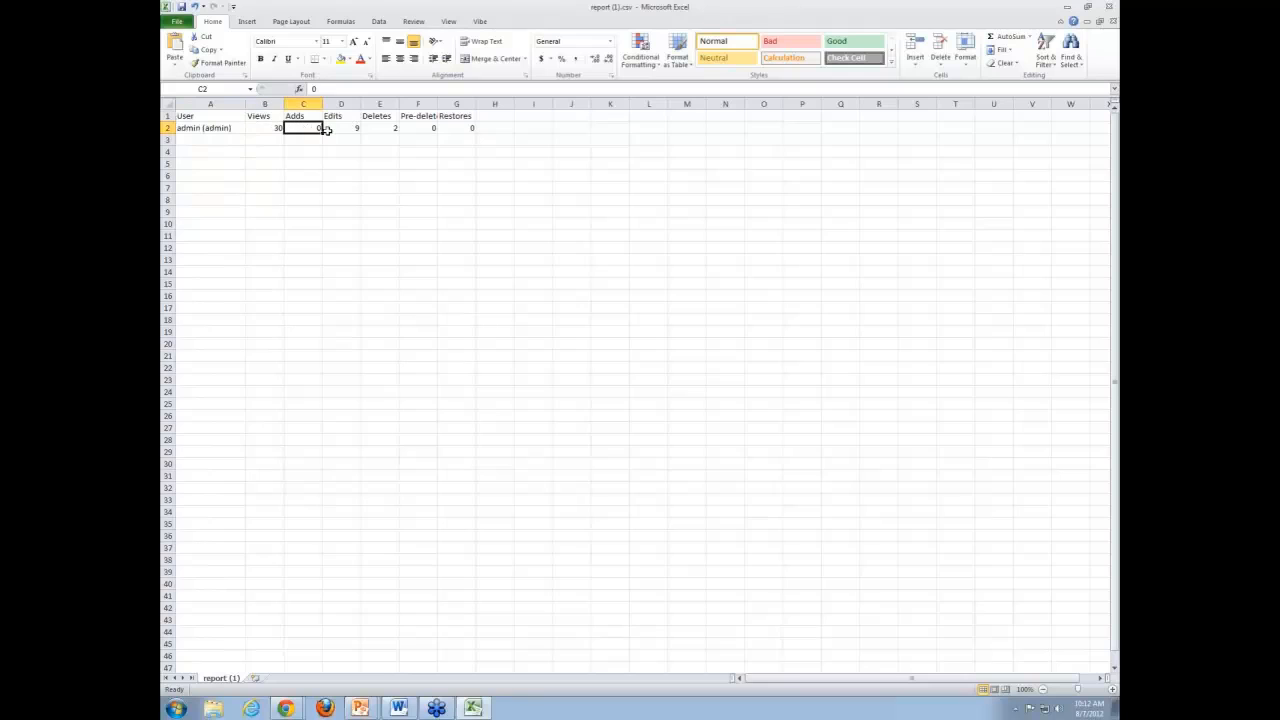
{"action": "left_click_drag", "start_coordinate": [437, 104], "coordinate": [550, 105]}
{"action": "left_click_drag", "start_coordinate": [322, 105], "coordinate": [432, 104]}
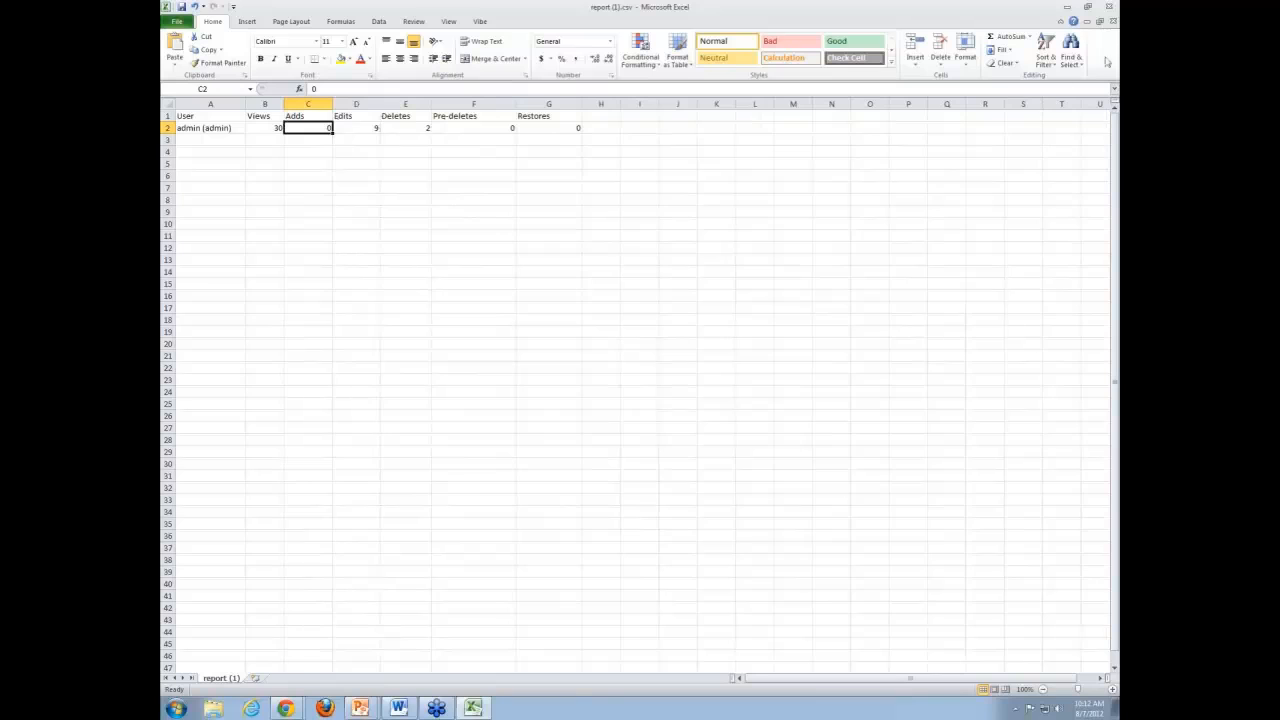
{"action": "left_click", "coordinate": [1108, 6]}
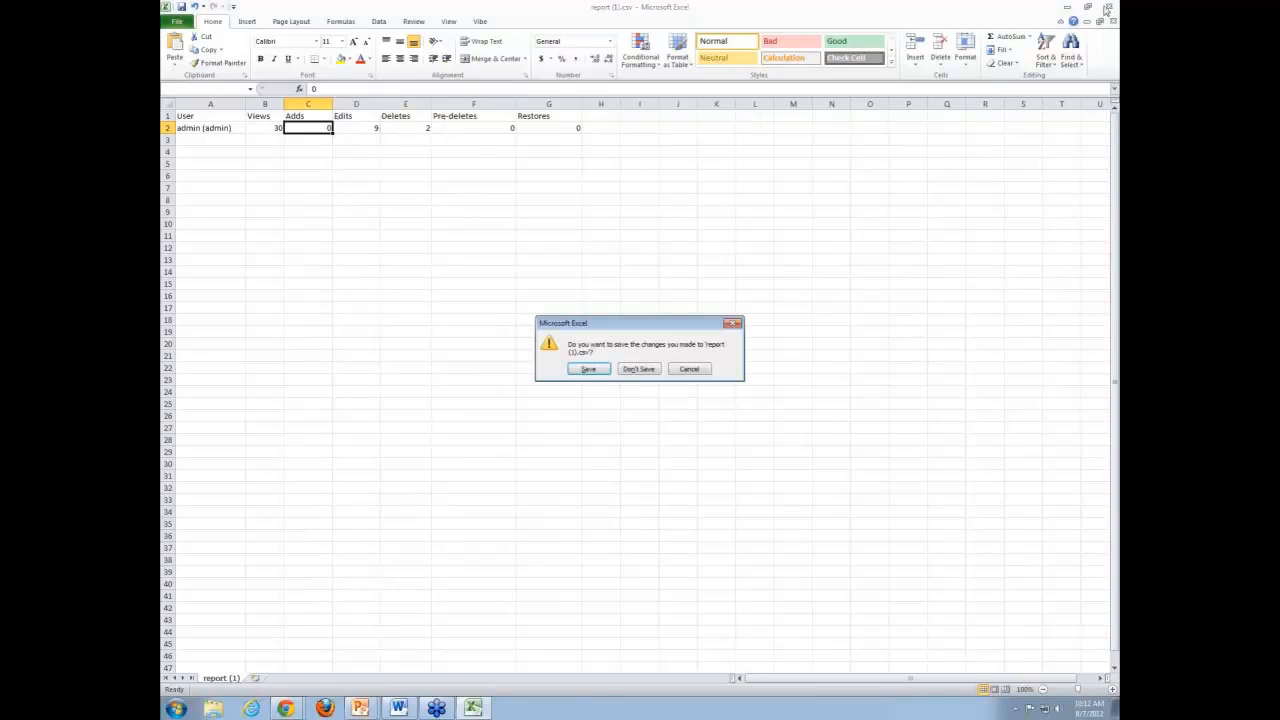
{"action": "left_click", "coordinate": [640, 369]}
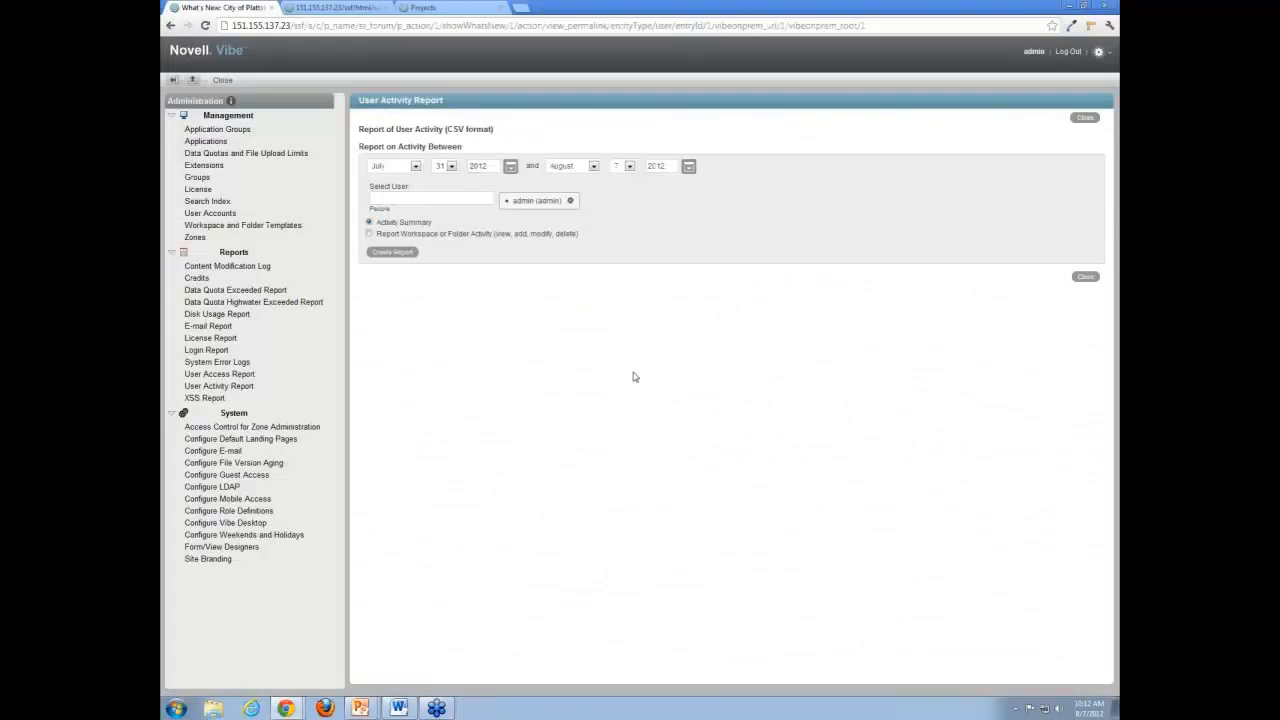
Request the system error logs and close the download pop-up window.
{"action": "left_click", "coordinate": [237, 364]}
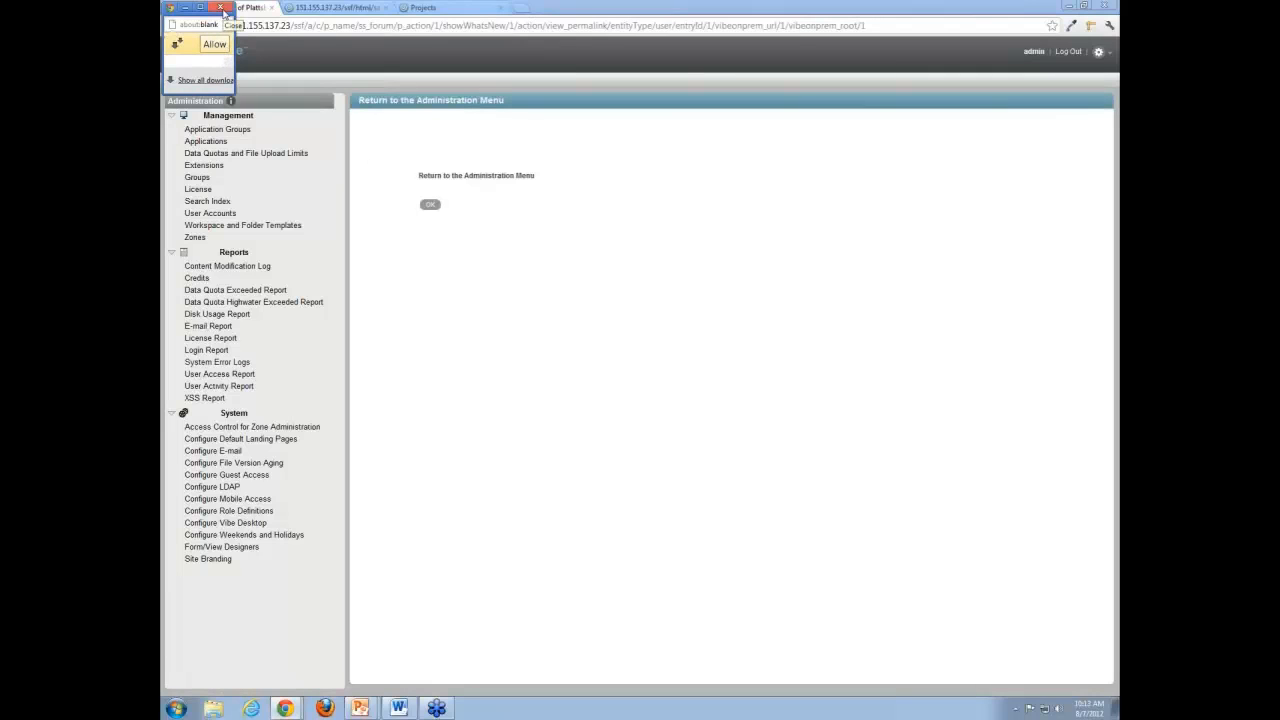
{"action": "left_click", "coordinate": [223, 8]}
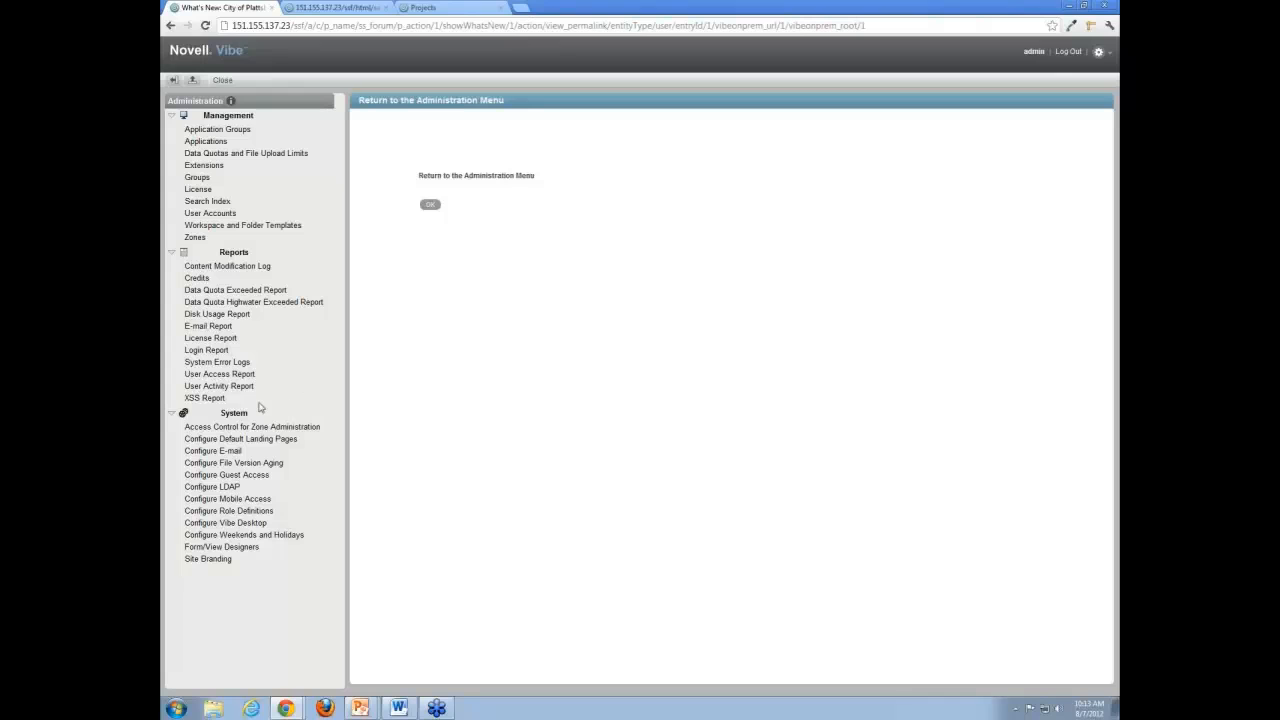
Run the XSS Report on the Blog folder of F&W Development under Global Workspaces, dismiss the result, and collapse the workspace tree.
{"action": "left_click", "coordinate": [205, 398]}
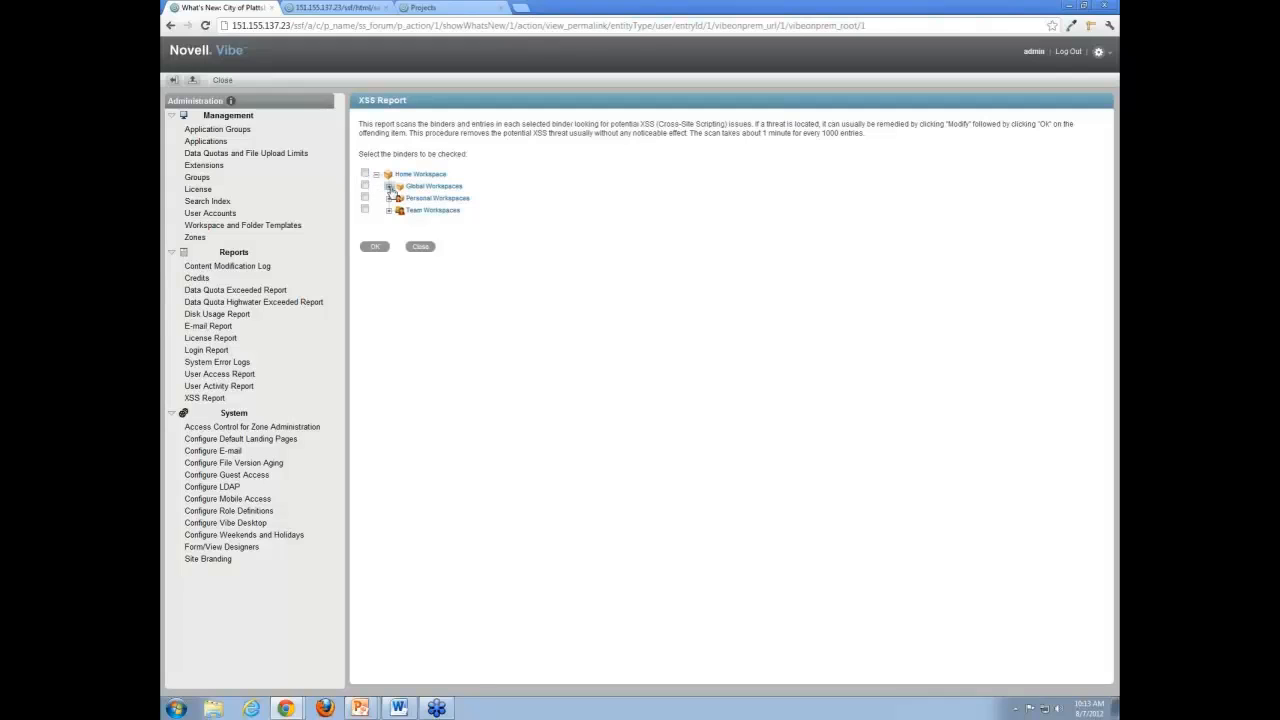
{"action": "left_click", "coordinate": [388, 186]}
{"action": "left_click", "coordinate": [400, 198]}
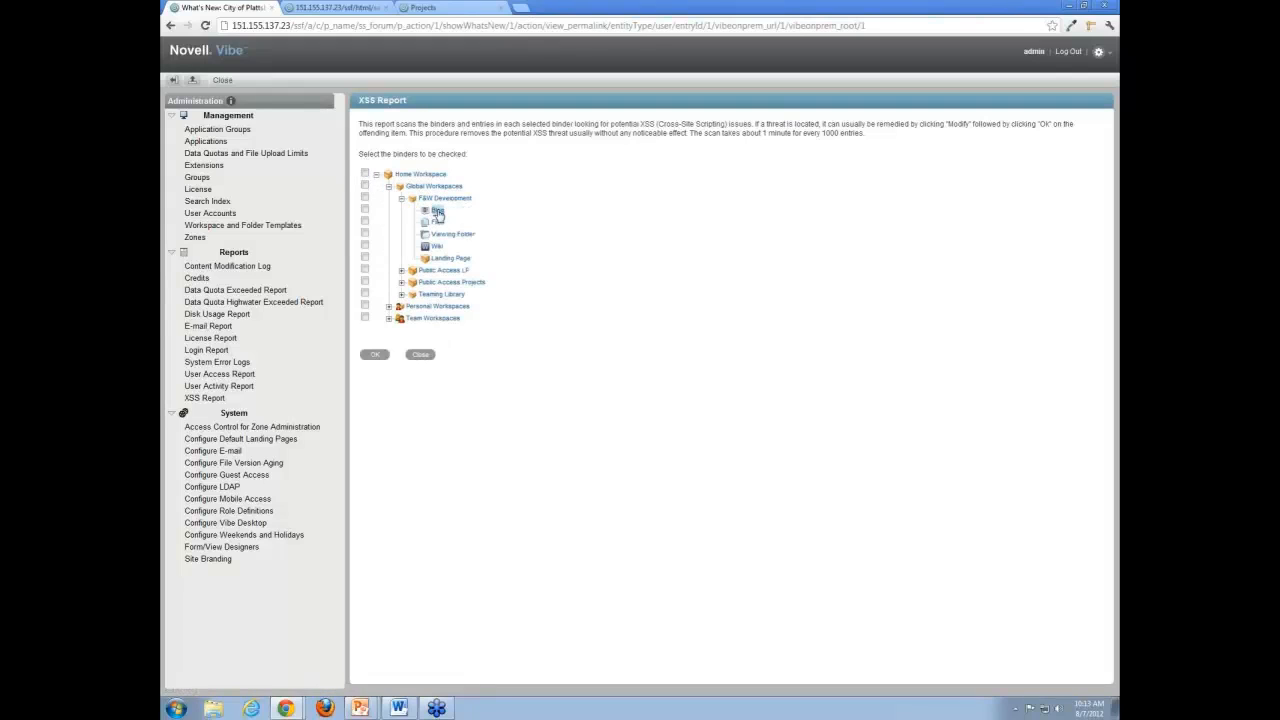
{"action": "left_click", "coordinate": [365, 198]}
{"action": "left_click", "coordinate": [432, 199]}
{"action": "left_click", "coordinate": [375, 354]}
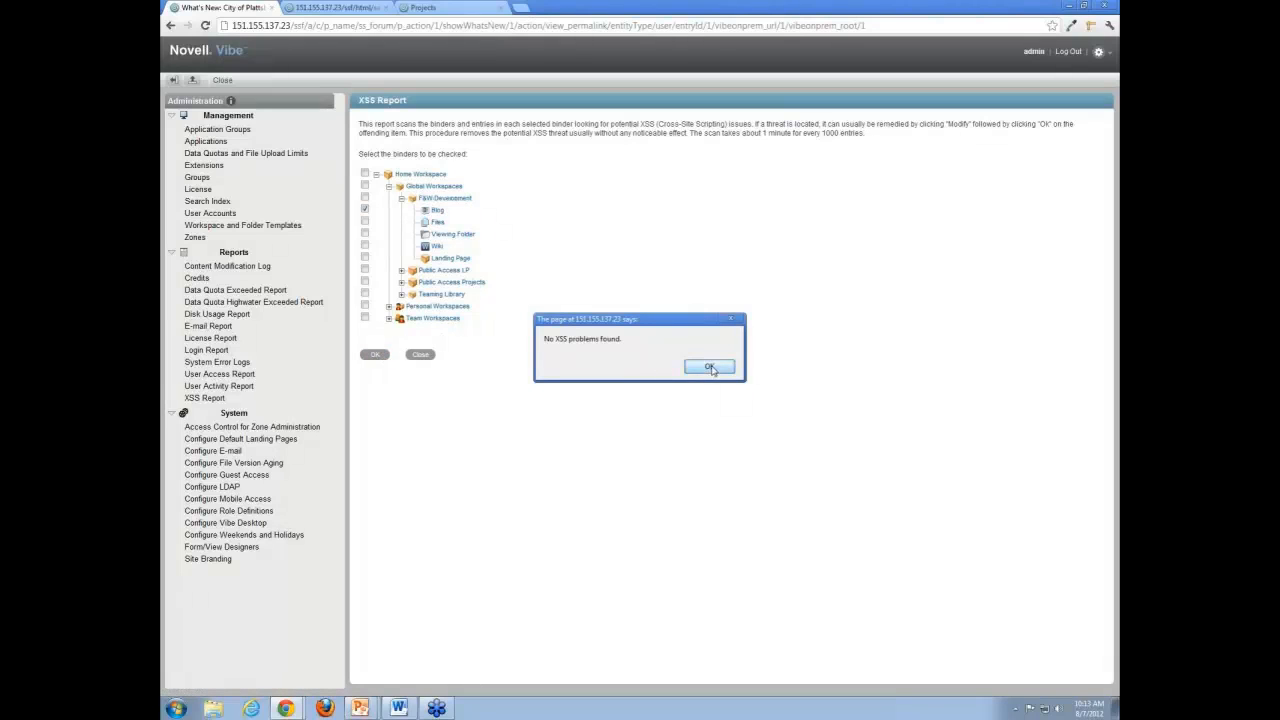
{"action": "left_click", "coordinate": [709, 367]}
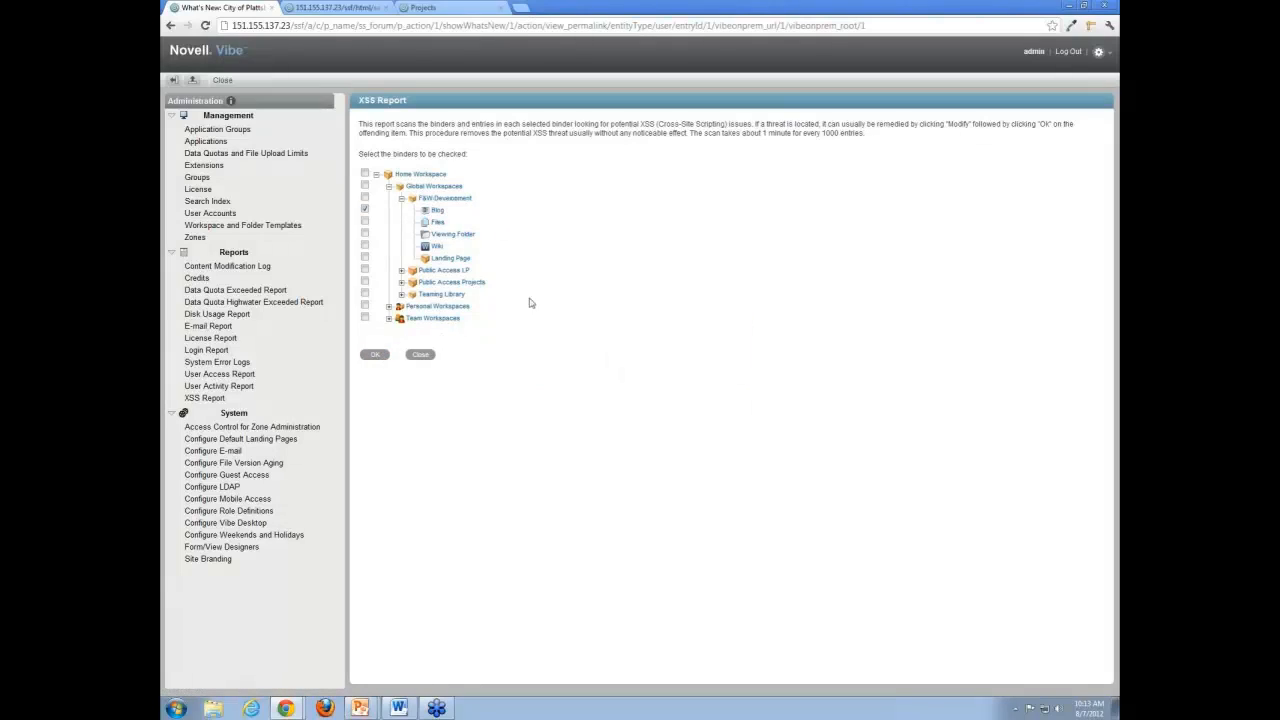
{"action": "left_click", "coordinate": [389, 187]}
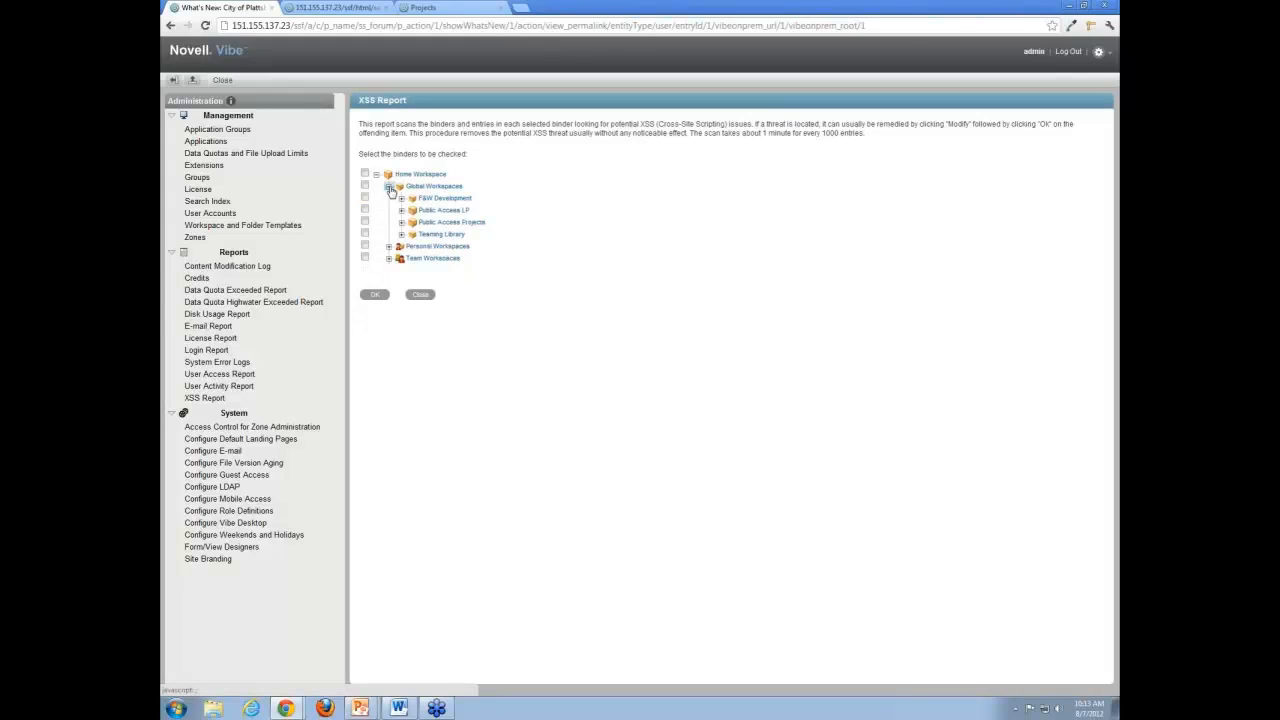
{"action": "left_click", "coordinate": [389, 188]}
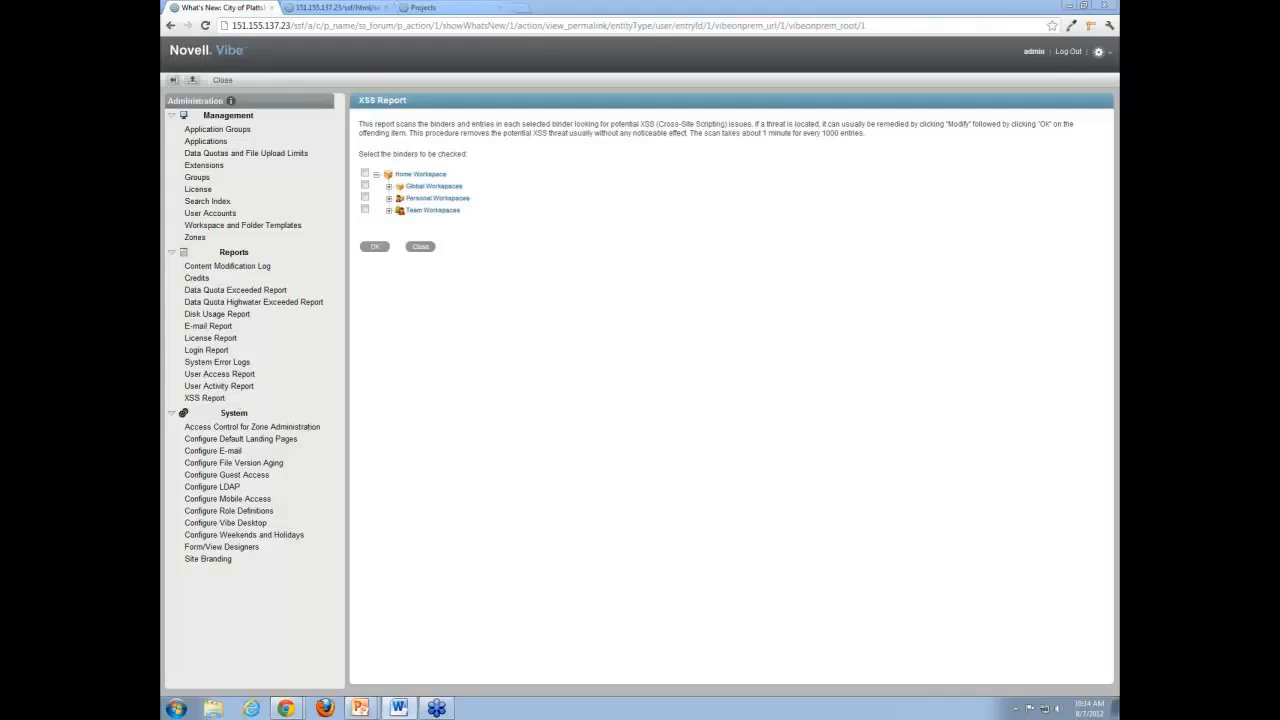
Review the guest access setting and the default home page fields for the zone and for guest users.
{"action": "left_click", "coordinate": [249, 477]}
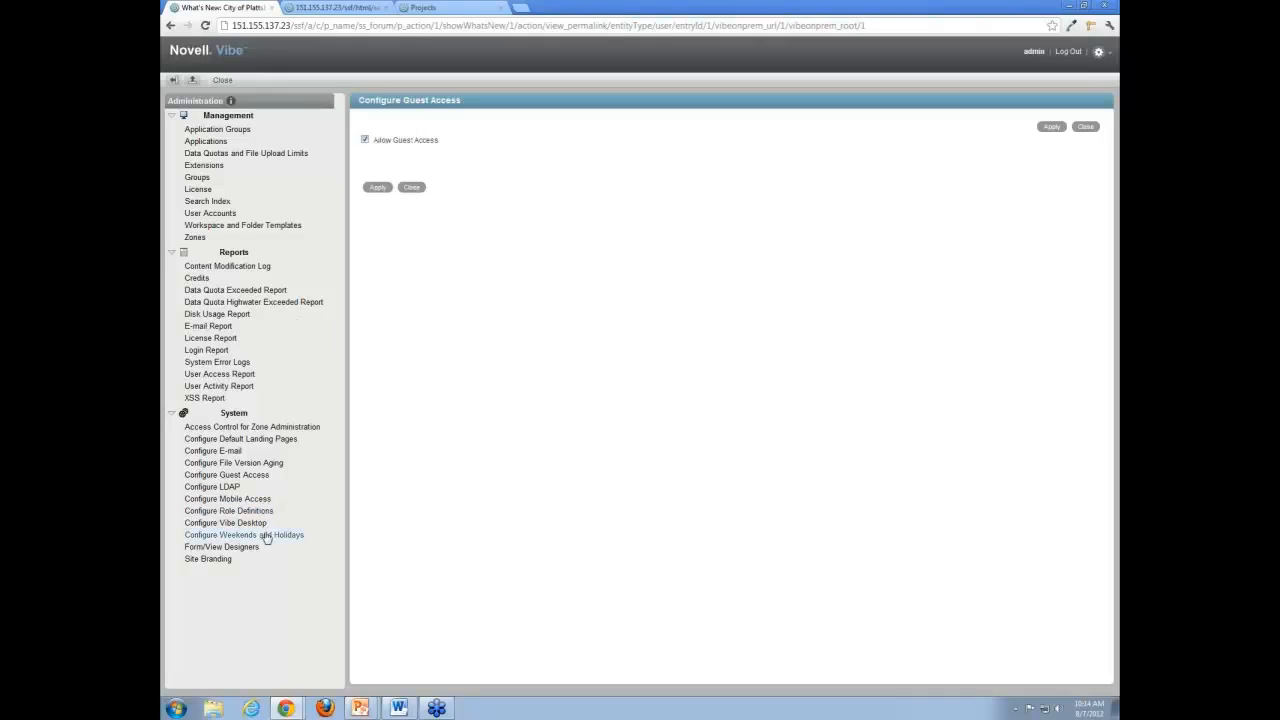
{"action": "left_click", "coordinate": [266, 441]}
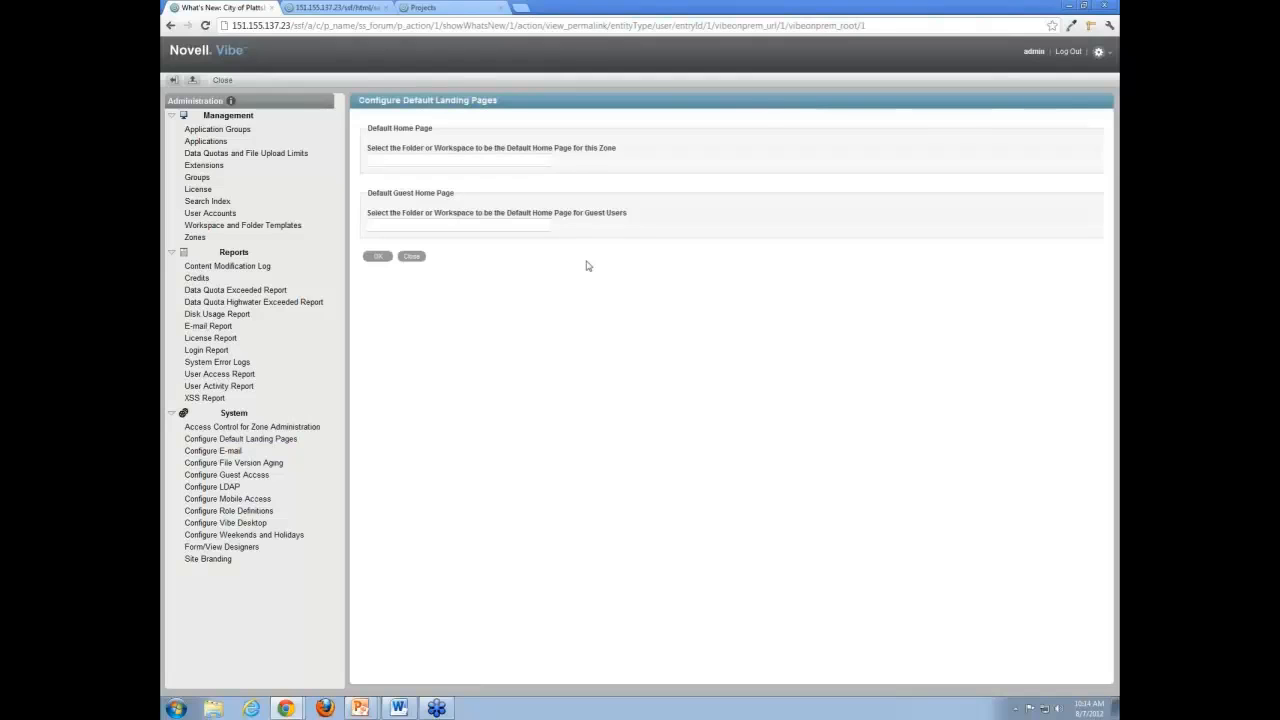
{"action": "left_click", "coordinate": [511, 161]}
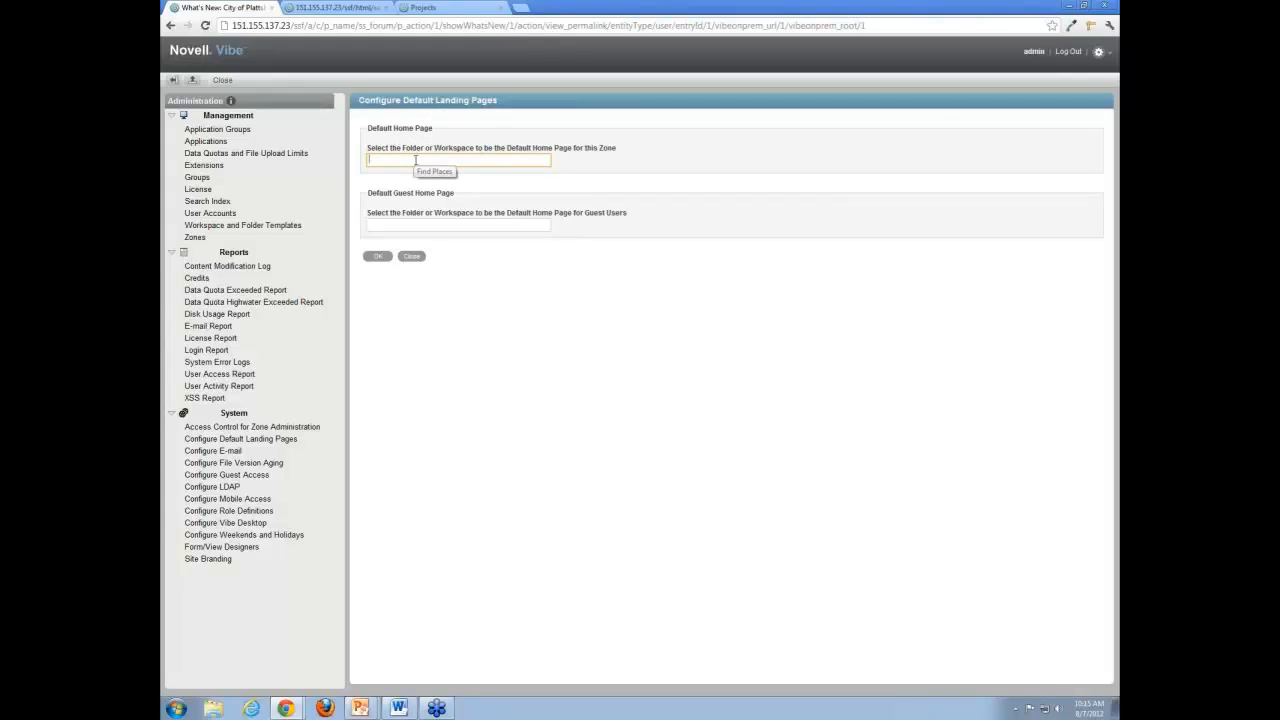
{"action": "left_click", "coordinate": [420, 223]}
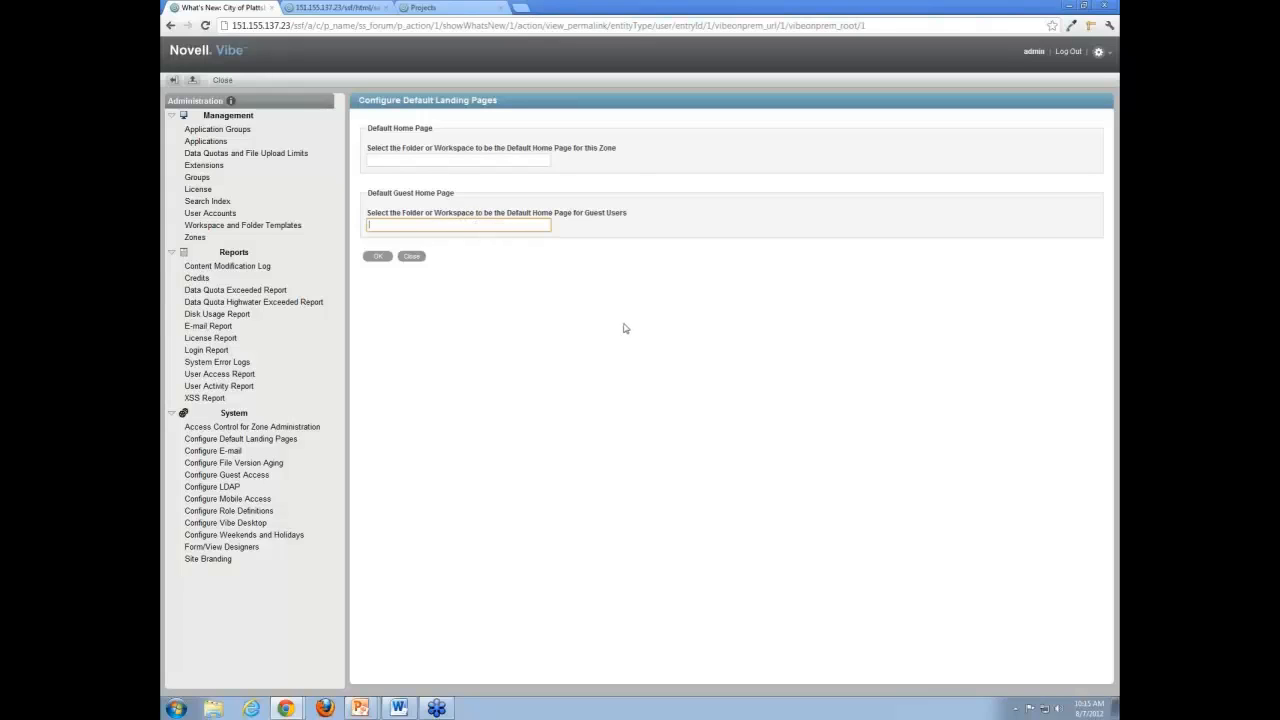
Examine the file version aging limit, and the listed holiday dates in the weekends and holidays schedule.
{"action": "left_click", "coordinate": [270, 463]}
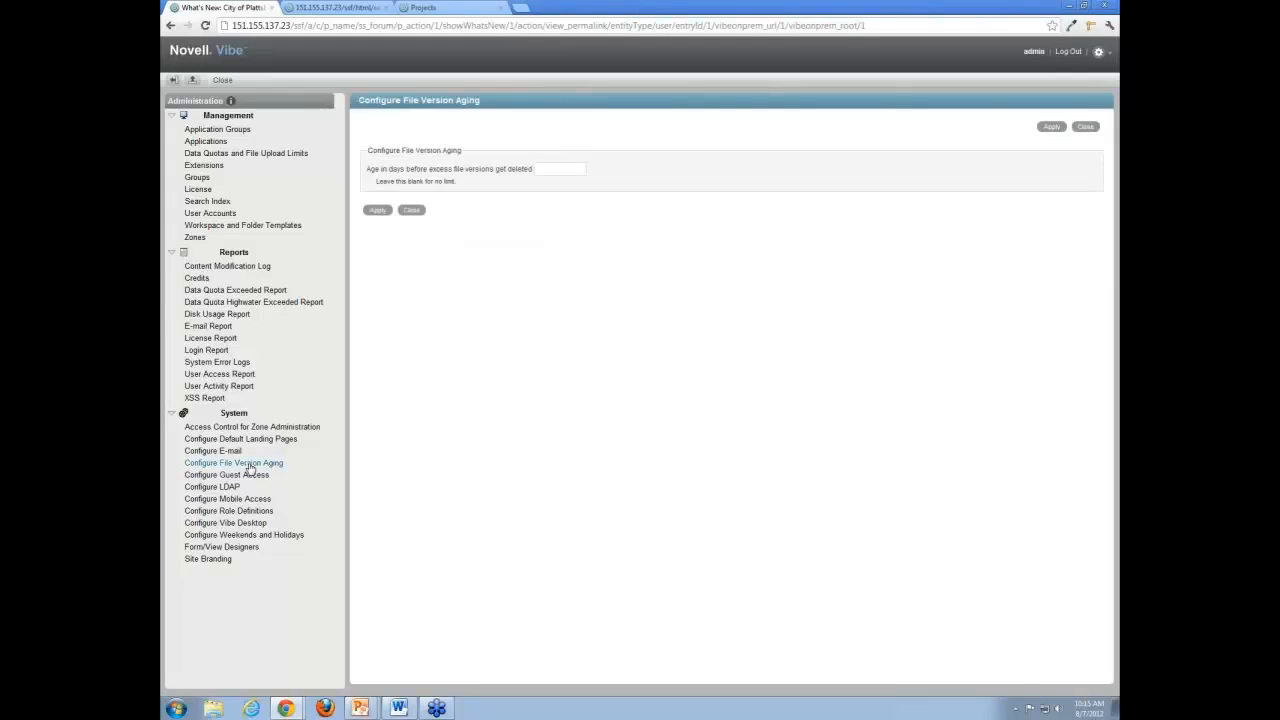
{"action": "left_click", "coordinate": [561, 170]}
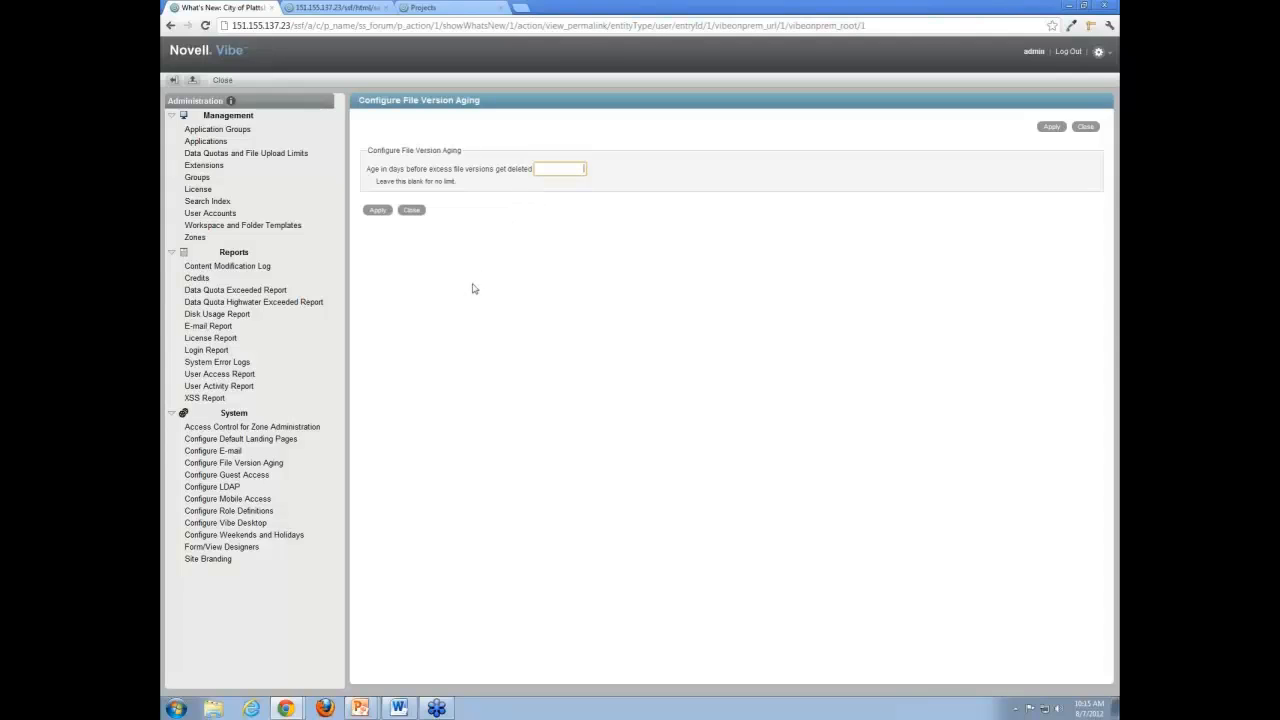
{"action": "left_click", "coordinate": [270, 535]}
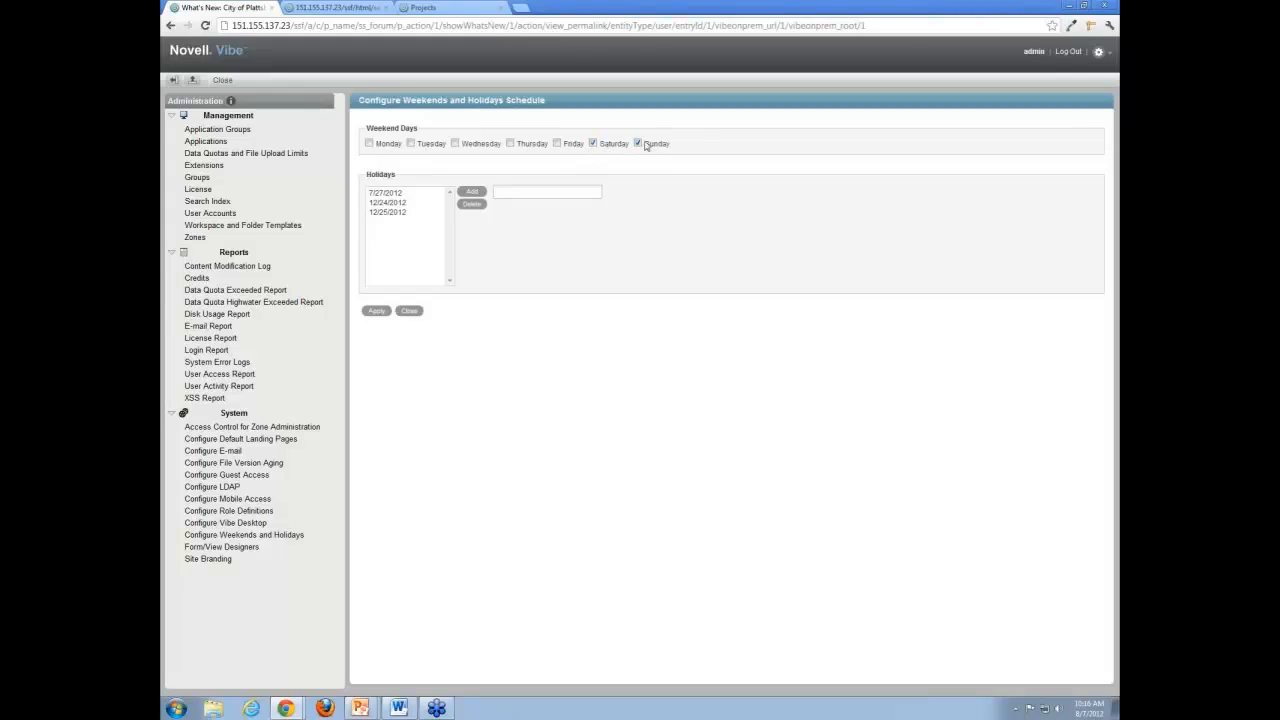
{"action": "left_click", "coordinate": [397, 195]}
{"action": "left_click", "coordinate": [412, 203]}
{"action": "left_click", "coordinate": [408, 212]}
{"action": "left_click", "coordinate": [404, 193]}
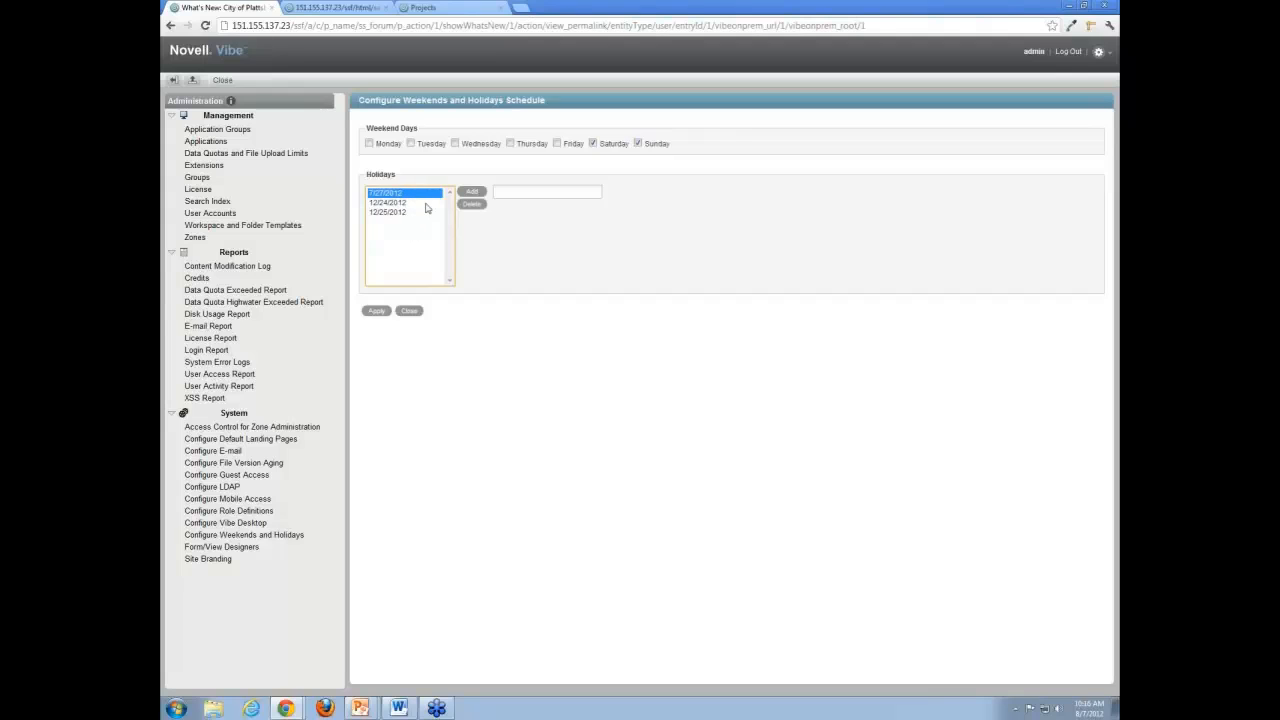
Open the LDAP synchronization settings and start a new LDAP source, ready for its server URL.
{"action": "left_click", "coordinate": [212, 487]}
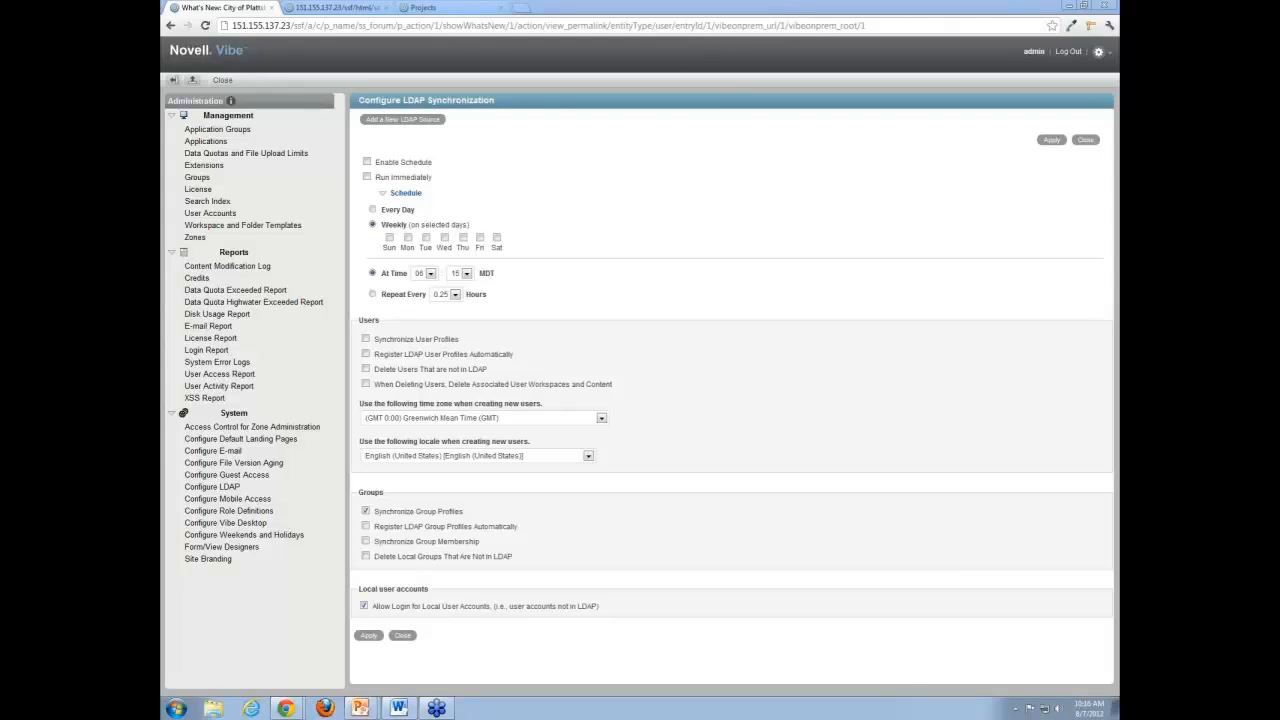
{"action": "left_click", "coordinate": [432, 124]}
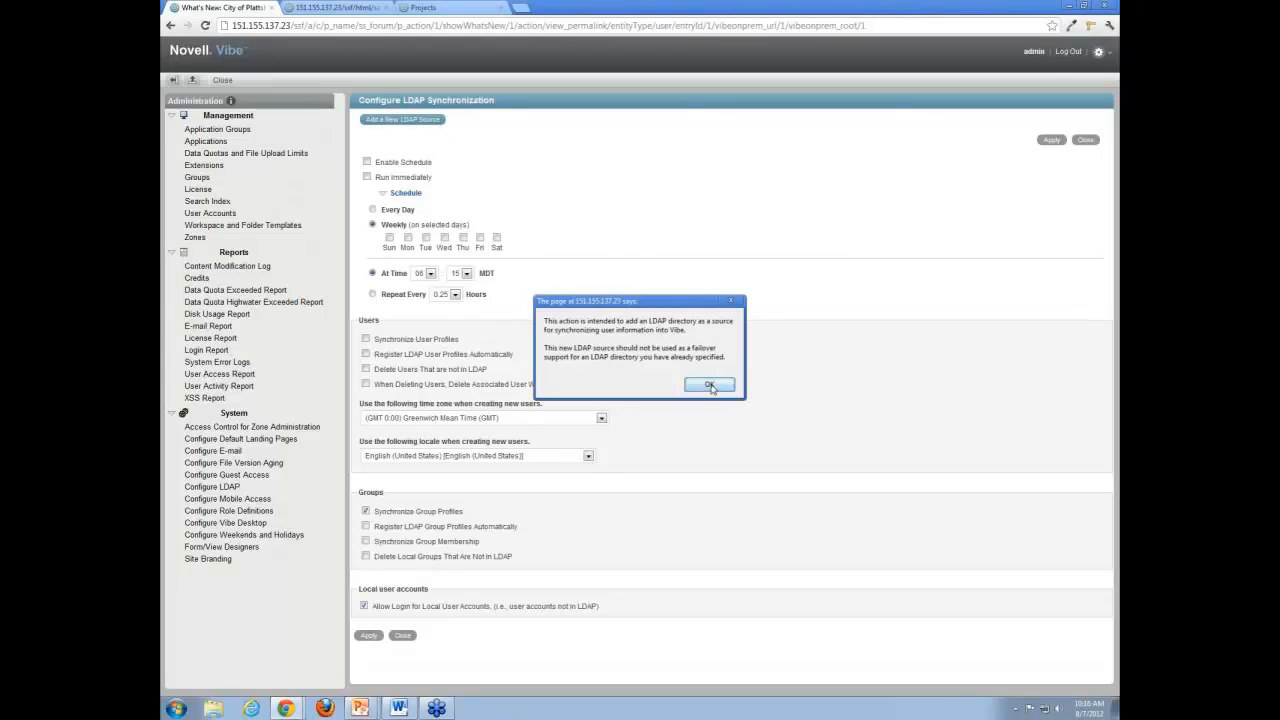
{"action": "left_click", "coordinate": [712, 386]}
{"action": "left_click", "coordinate": [491, 205]}
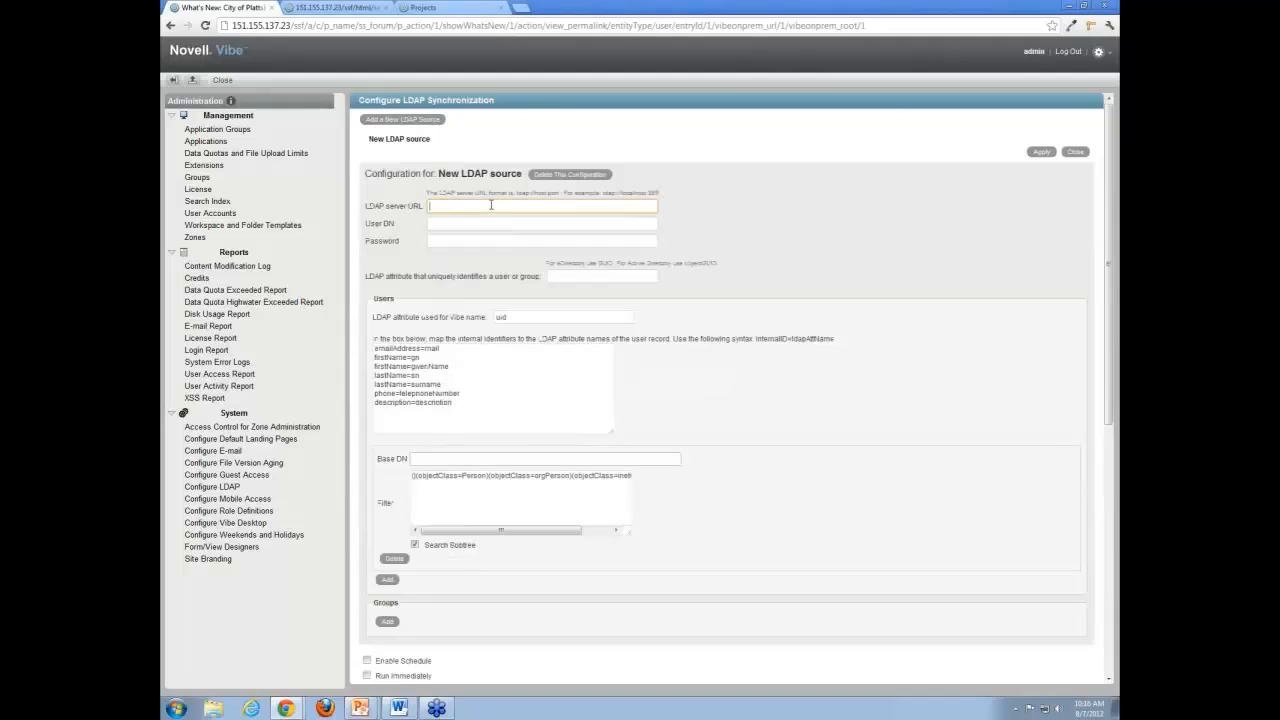
Examine the new LDAP source's URL format, its User DN and password fields, and the user attribute mappings.
{"action": "scroll", "coordinate": [722, 255], "scroll_direction": "down", "scroll_amount": 5}
{"action": "scroll", "coordinate": [722, 259], "scroll_direction": "up", "scroll_amount": 5}
{"action": "left_click_drag", "start_coordinate": [496, 192], "coordinate": [668, 187]}
{"action": "left_click", "coordinate": [692, 191]}
{"action": "left_click", "coordinate": [442, 222]}
{"action": "left_click", "coordinate": [452, 240]}
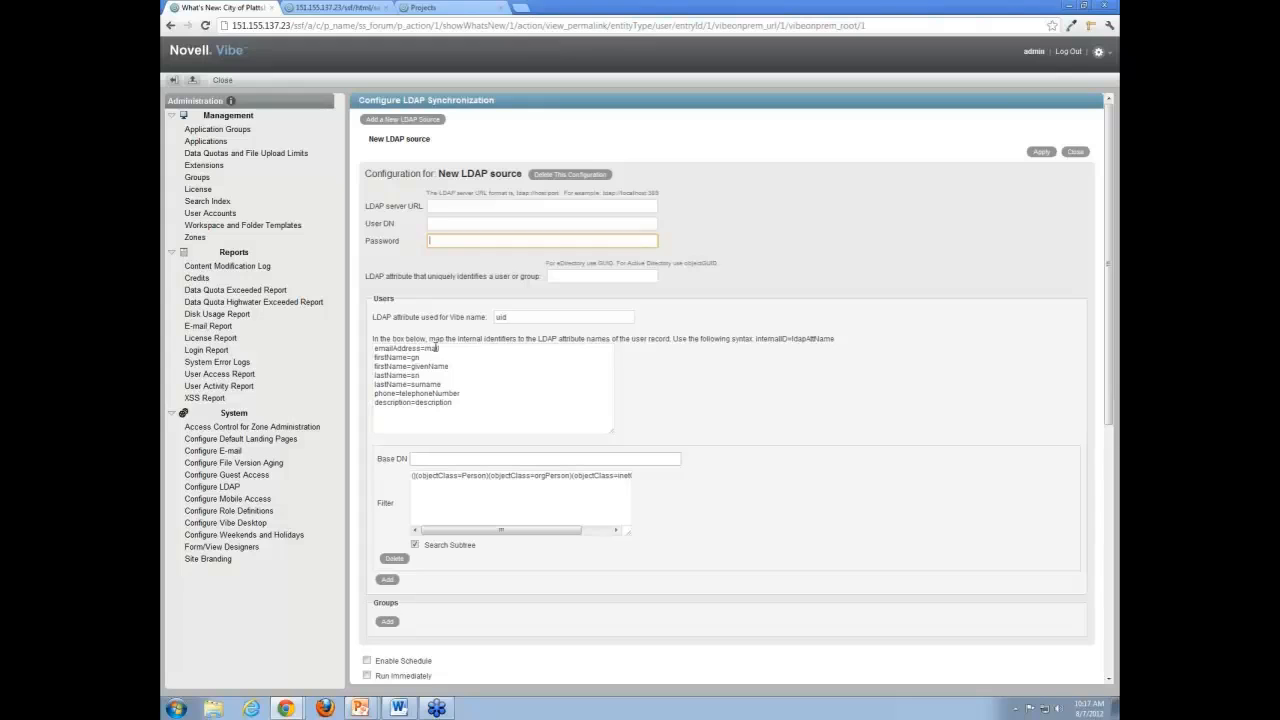
{"action": "left_click", "coordinate": [458, 354]}
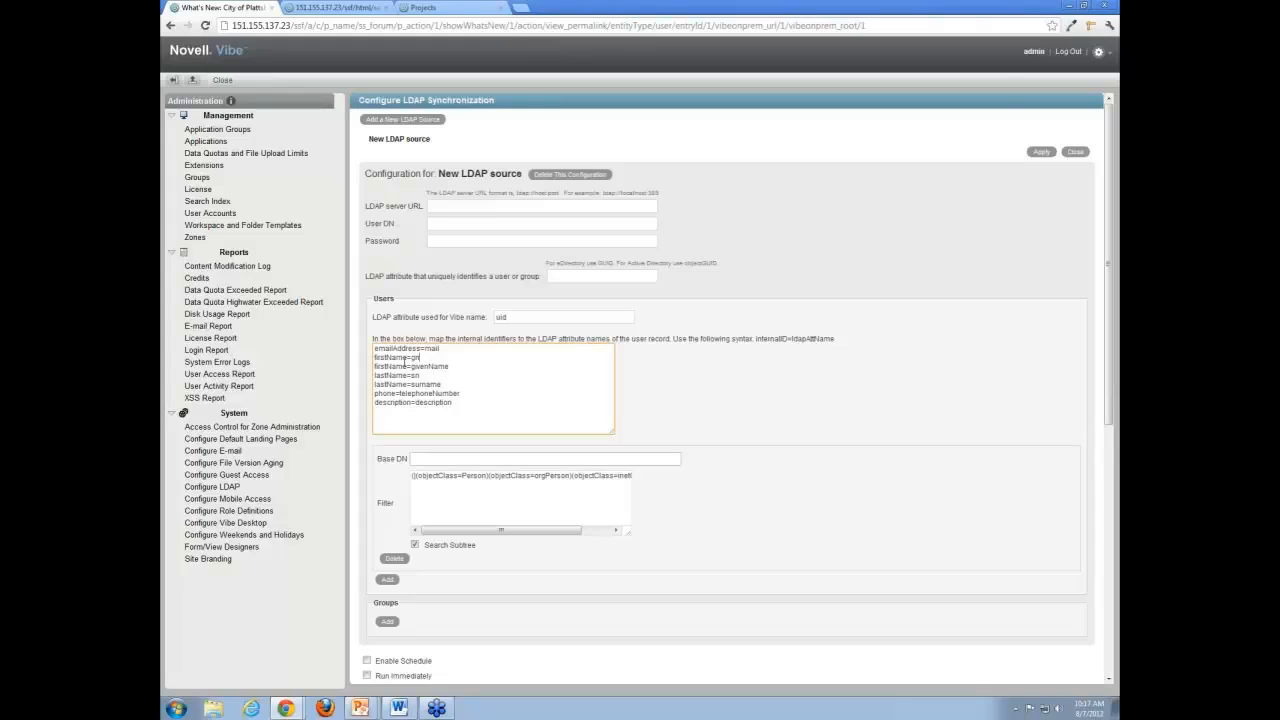
{"action": "left_click_drag", "start_coordinate": [420, 348], "coordinate": [387, 357]}
{"action": "double_click", "coordinate": [385, 348]}
{"action": "left_click", "coordinate": [406, 350]}
Open the User (_user) profile view in the form designers and expand its profile form down to the Three Column Table fields.
{"action": "left_click", "coordinate": [239, 550]}
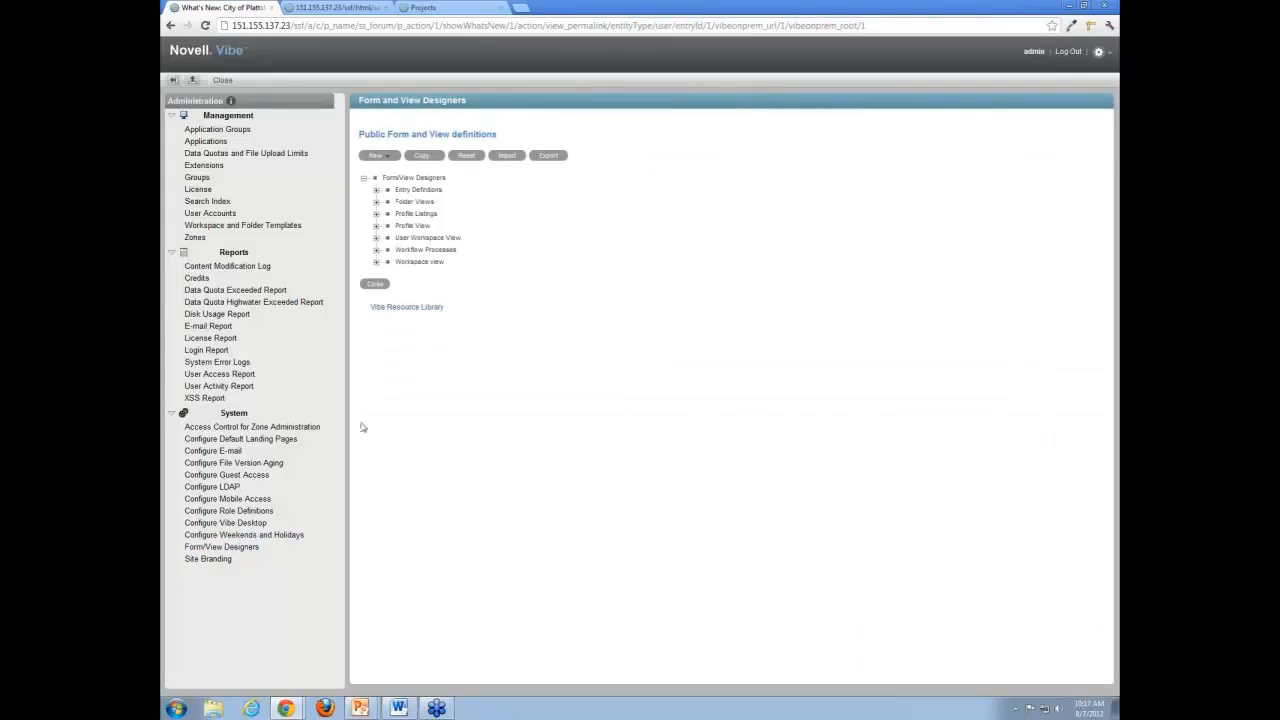
{"action": "left_click", "coordinate": [377, 227]}
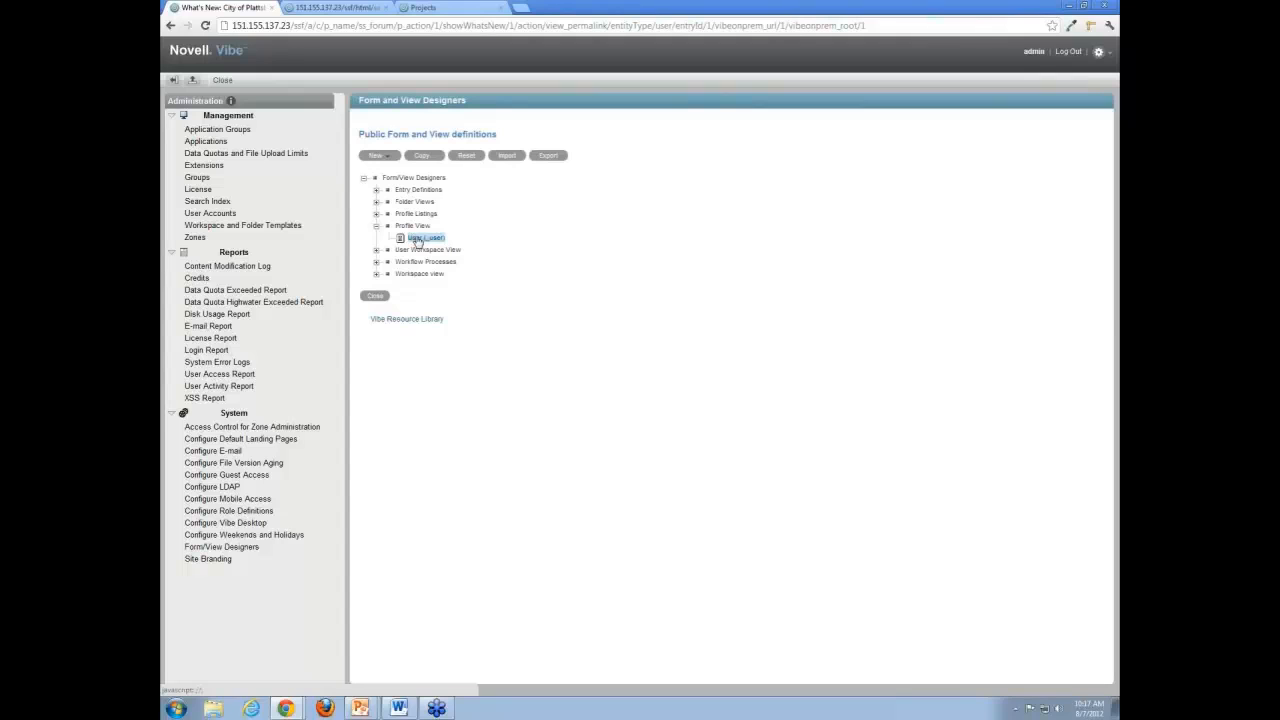
{"action": "left_click", "coordinate": [420, 238]}
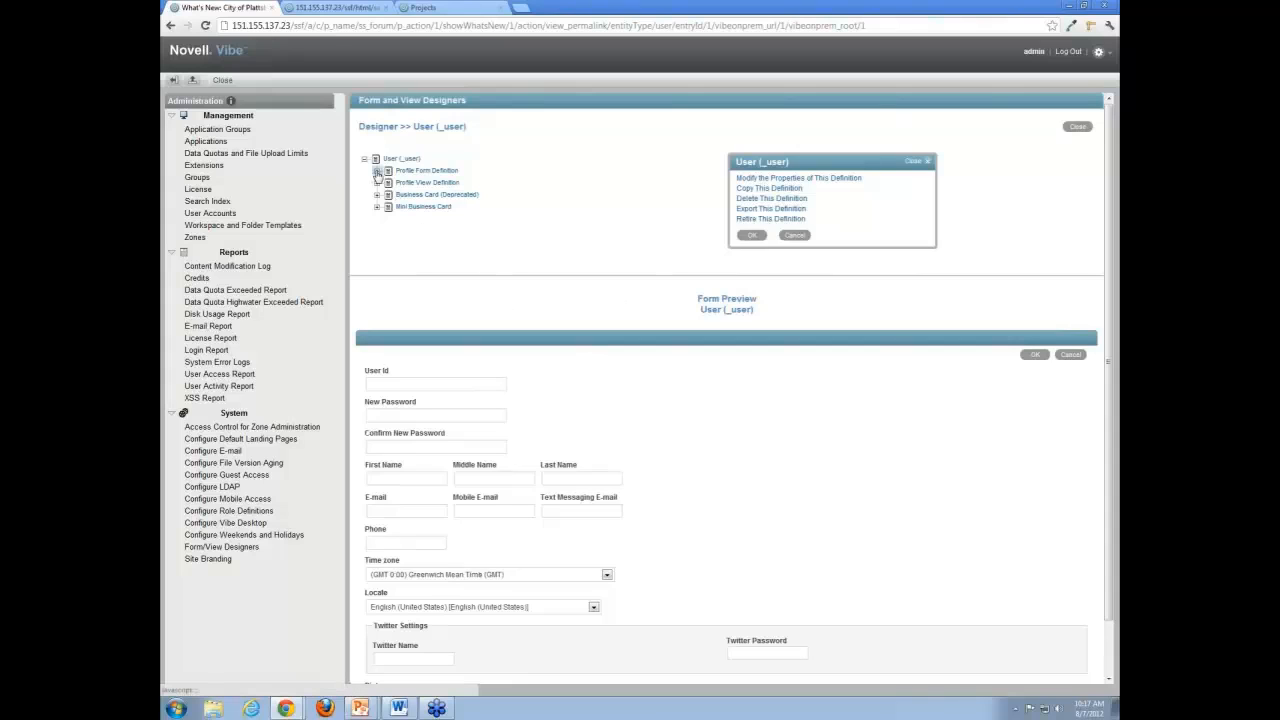
{"action": "left_click", "coordinate": [377, 171]}
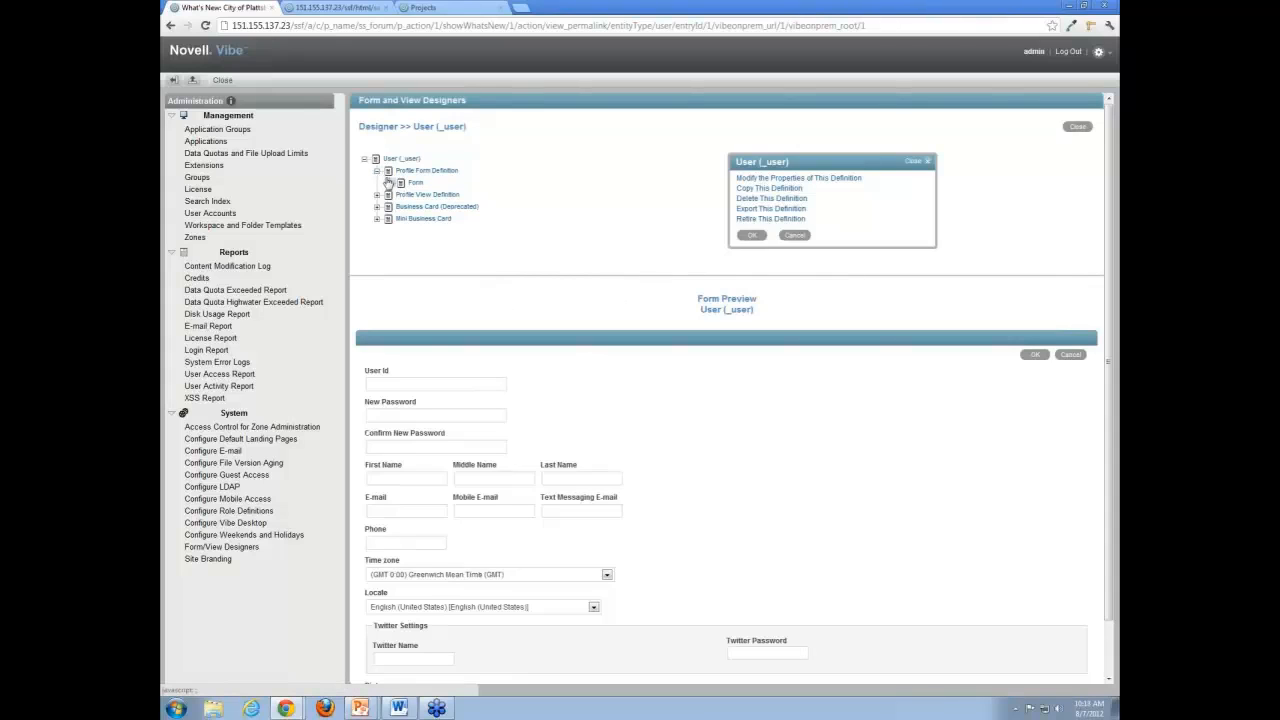
{"action": "left_click", "coordinate": [390, 184]}
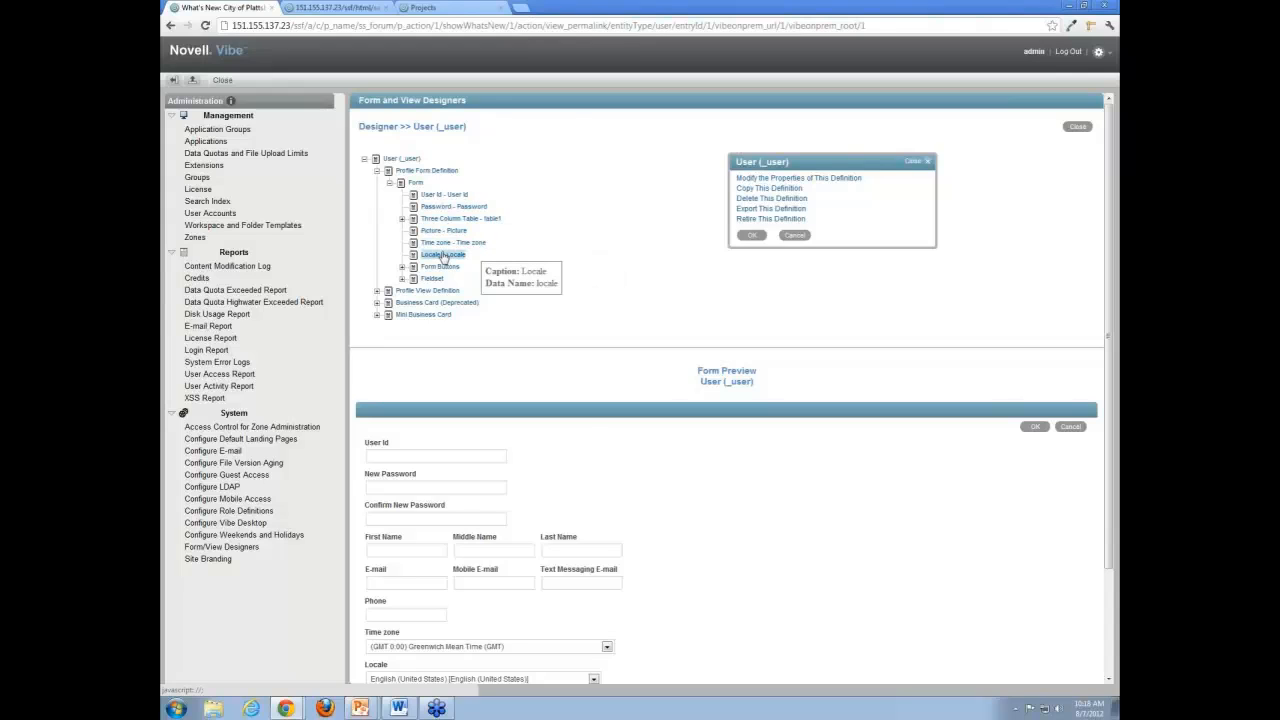
{"action": "left_click", "coordinate": [402, 218]}
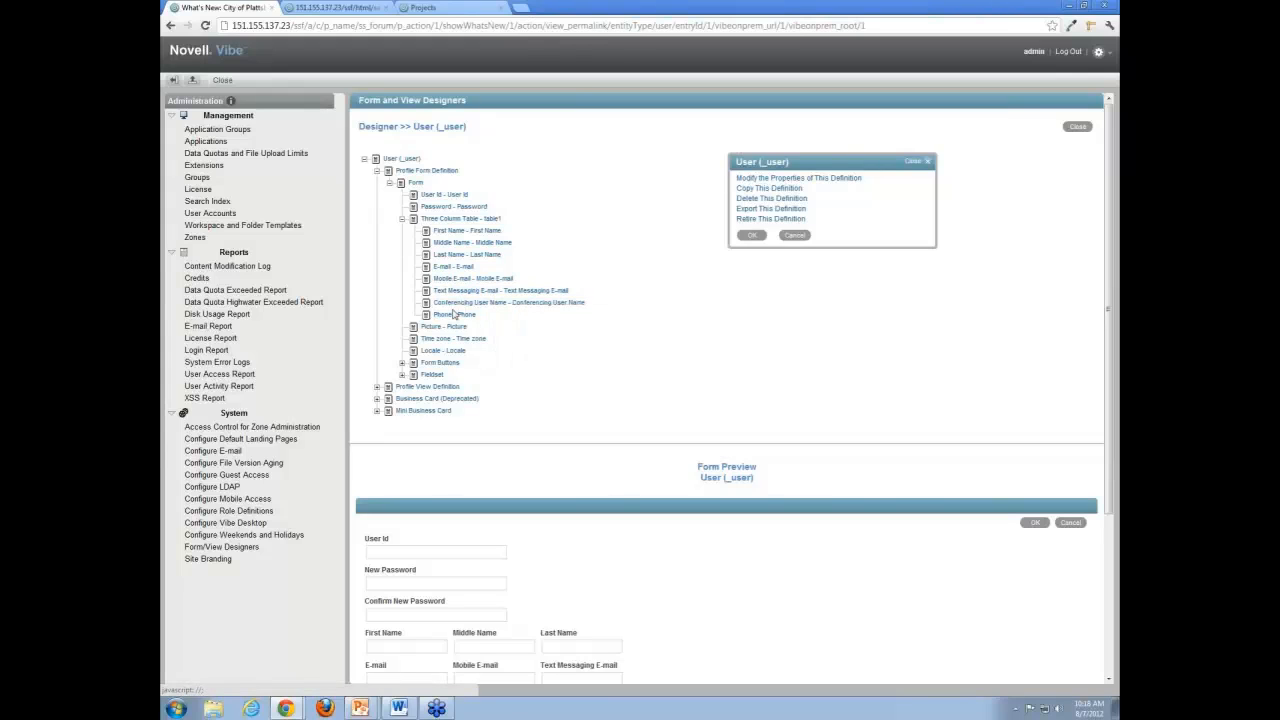
Examine the Fax element's caption, data name and other settings for the Three Column Table, and leave without adding it.
{"action": "left_click", "coordinate": [455, 220]}
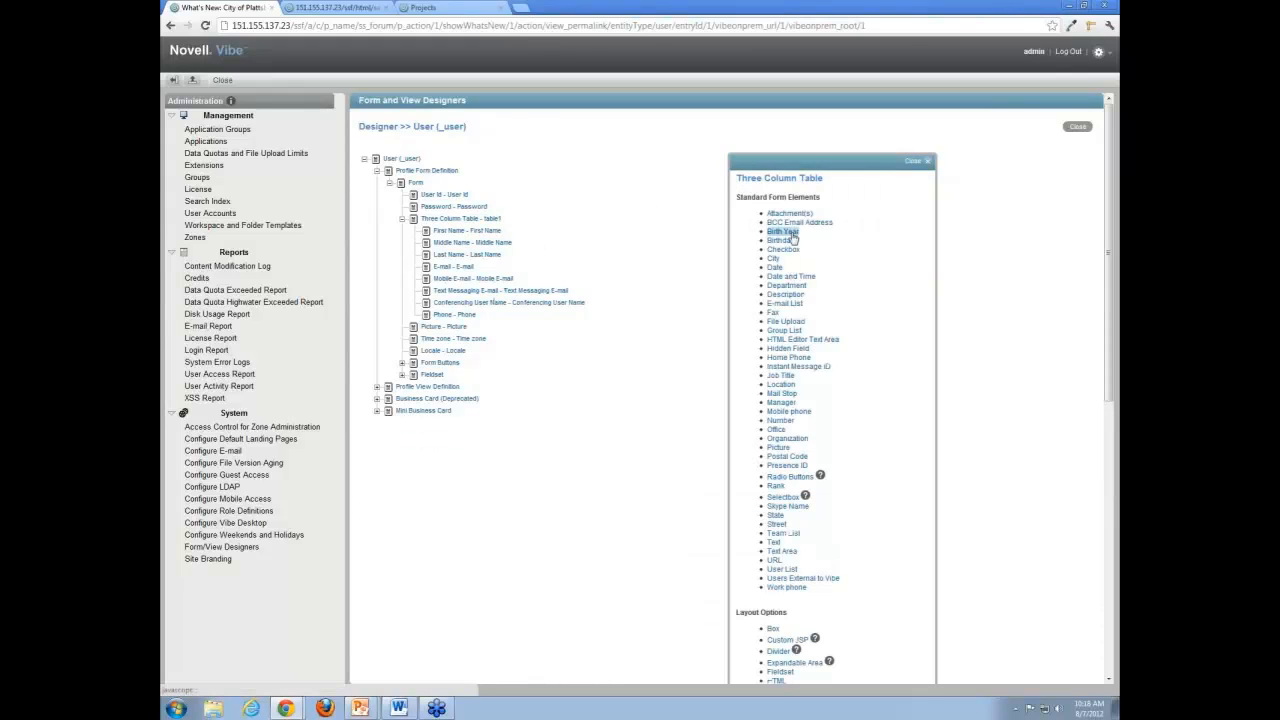
{"action": "left_click", "coordinate": [772, 314]}
{"action": "left_click", "coordinate": [773, 314]}
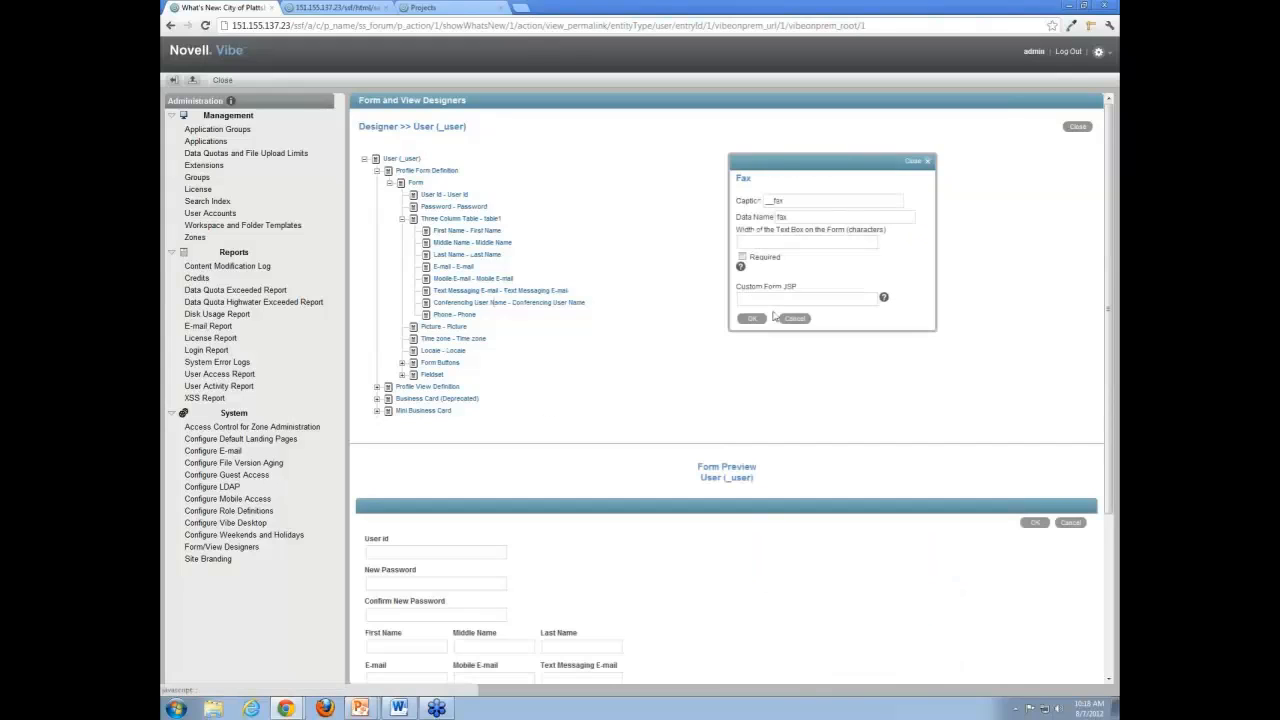
{"action": "left_click", "coordinate": [789, 201]}
{"action": "left_click", "coordinate": [798, 319]}
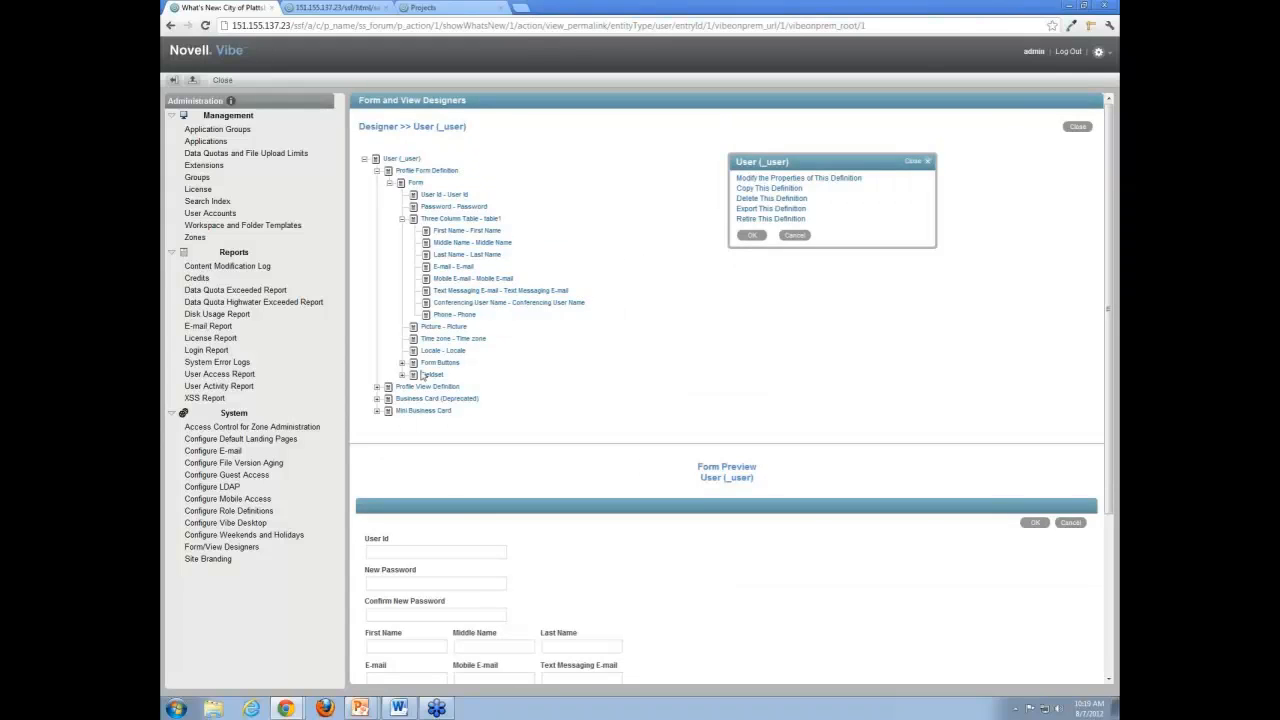
Start a new LDAP source in the LDAP synchronization settings and examine its user attribute mappings.
{"action": "left_click", "coordinate": [230, 489]}
{"action": "left_click", "coordinate": [419, 122]}
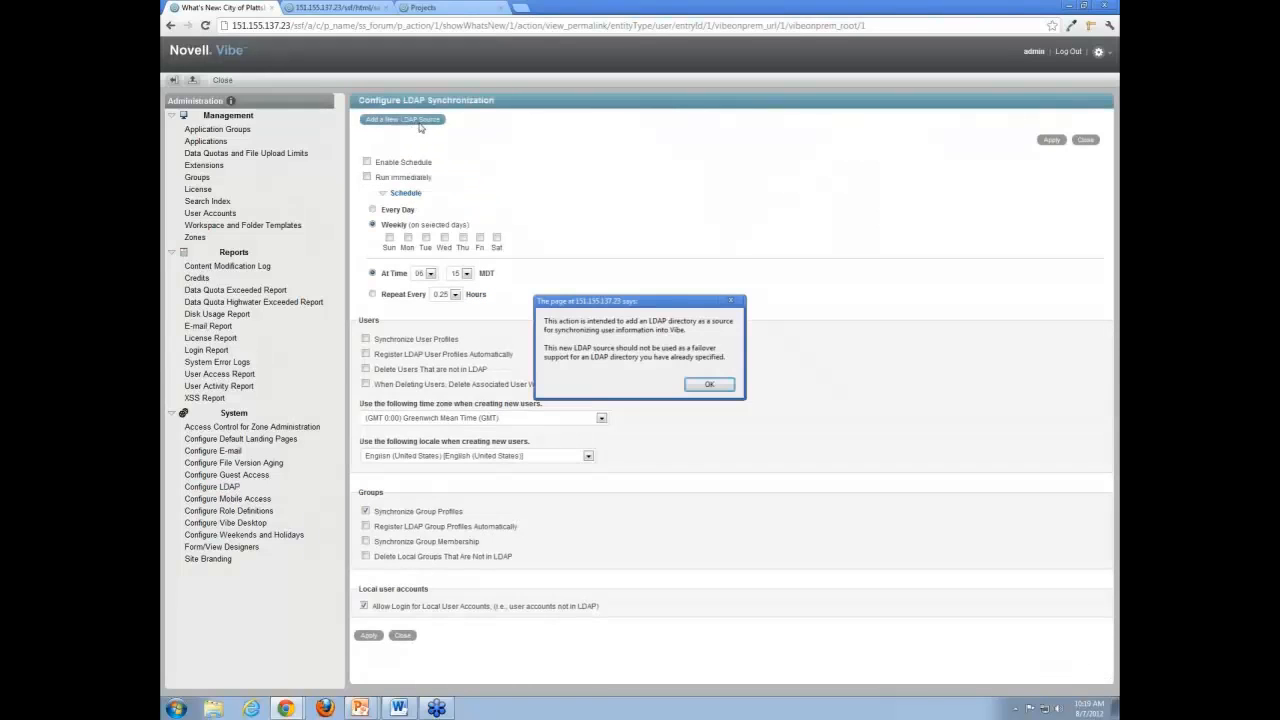
{"action": "left_click", "coordinate": [712, 387]}
{"action": "left_click_drag", "start_coordinate": [380, 366], "coordinate": [408, 367]}
{"action": "left_click", "coordinate": [398, 358]}
{"action": "scroll", "coordinate": [433, 416], "scroll_direction": "down", "scroll_amount": 3}
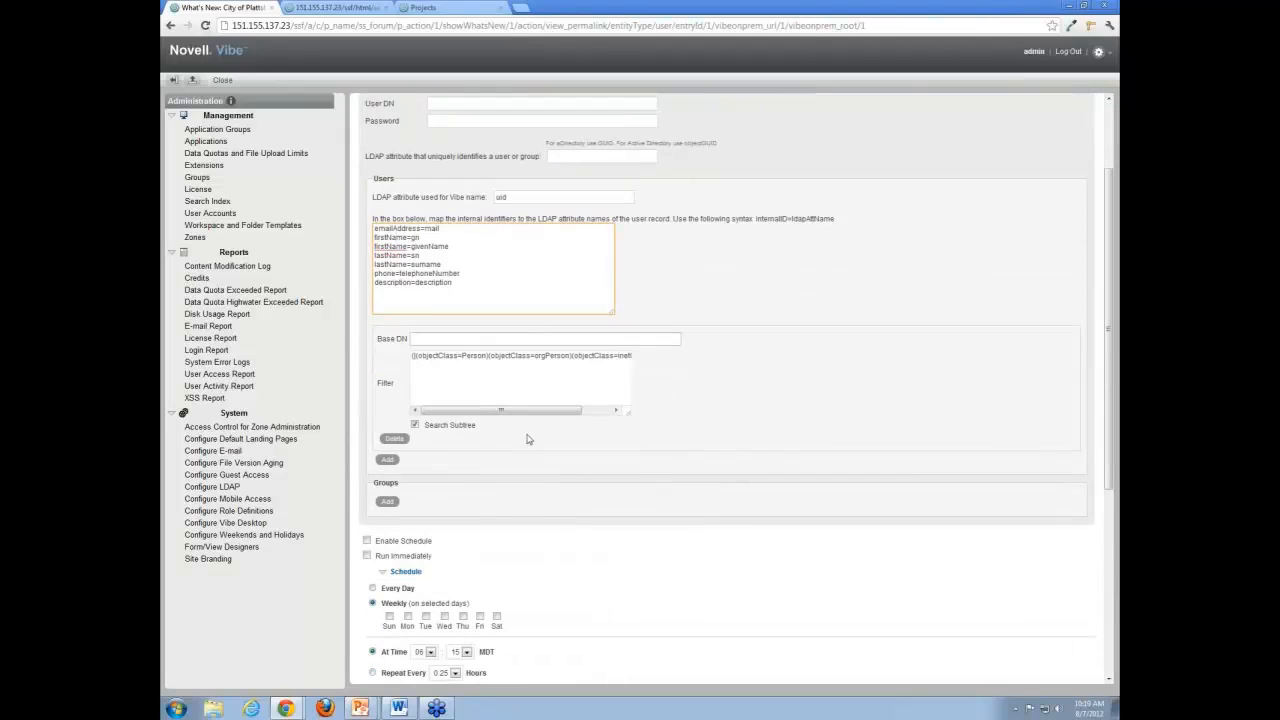
Examine the new LDAP source's Base DN, search filter and groups settings.
{"action": "left_click", "coordinate": [513, 341]}
{"action": "left_click", "coordinate": [467, 371]}
{"action": "left_click", "coordinate": [489, 338]}
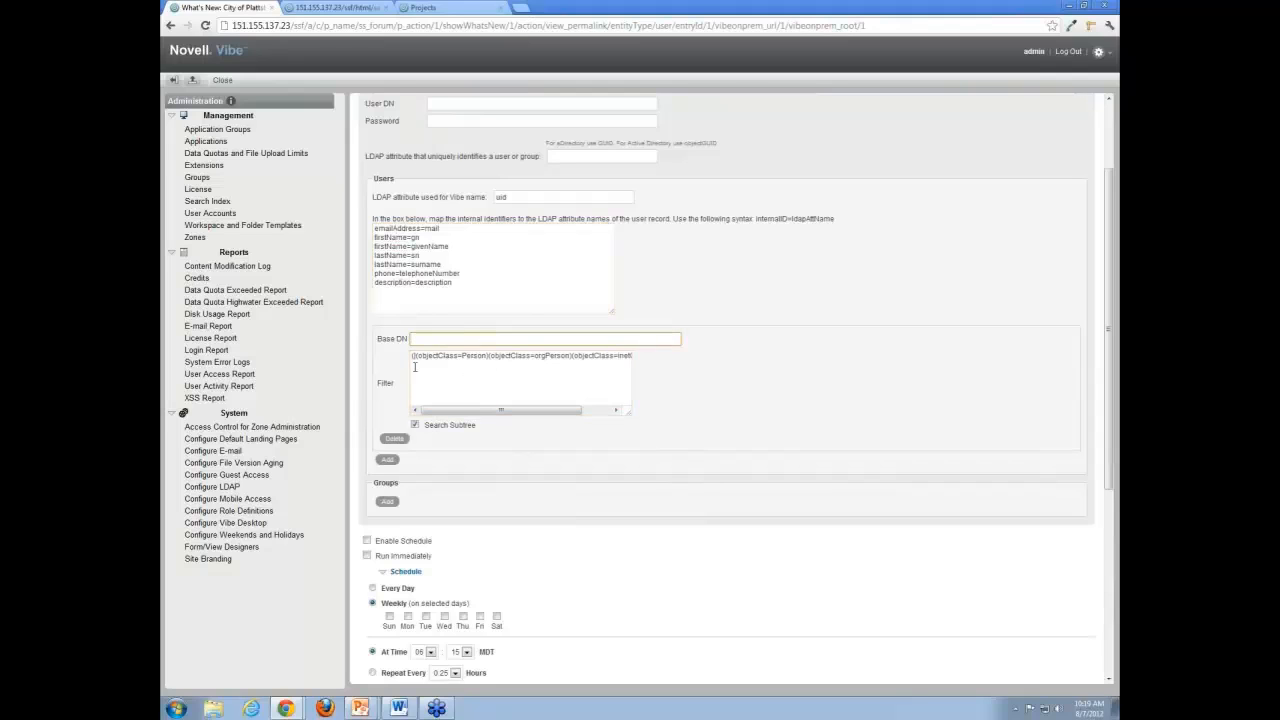
{"action": "scroll", "coordinate": [391, 472], "scroll_direction": "down", "scroll_amount": 1}
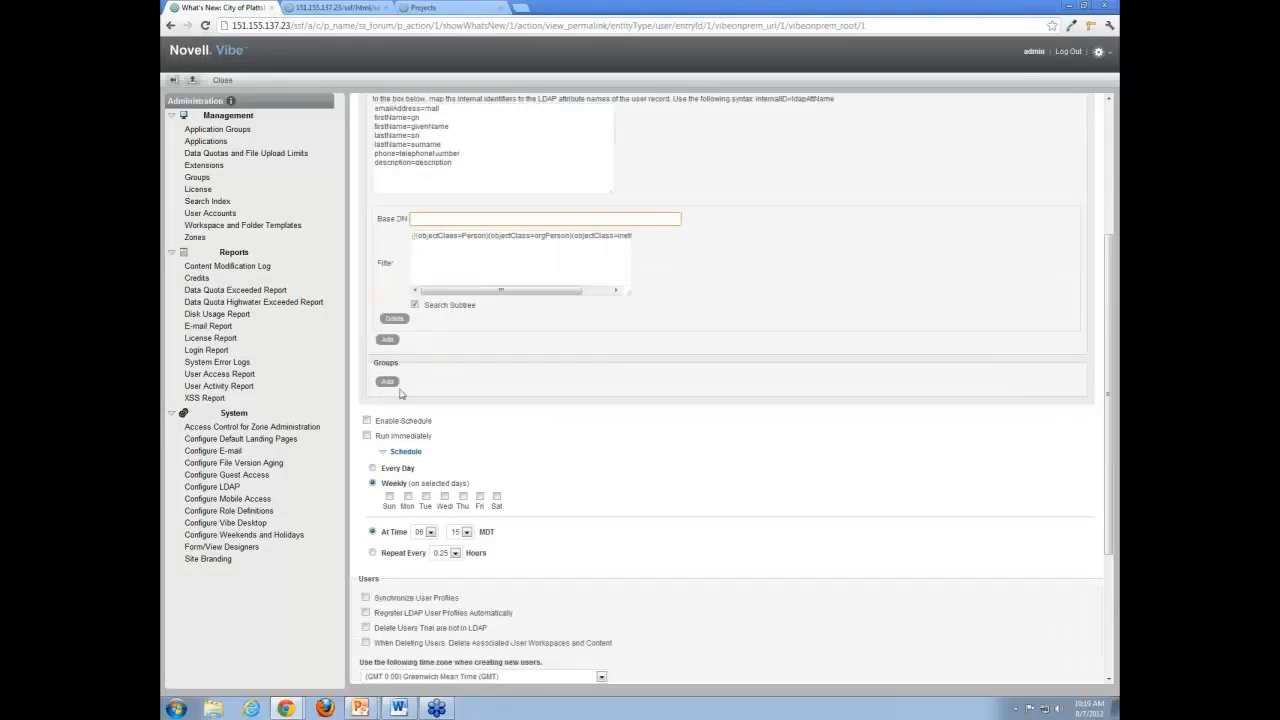
{"action": "scroll", "coordinate": [450, 390], "scroll_direction": "up", "scroll_amount": 2}
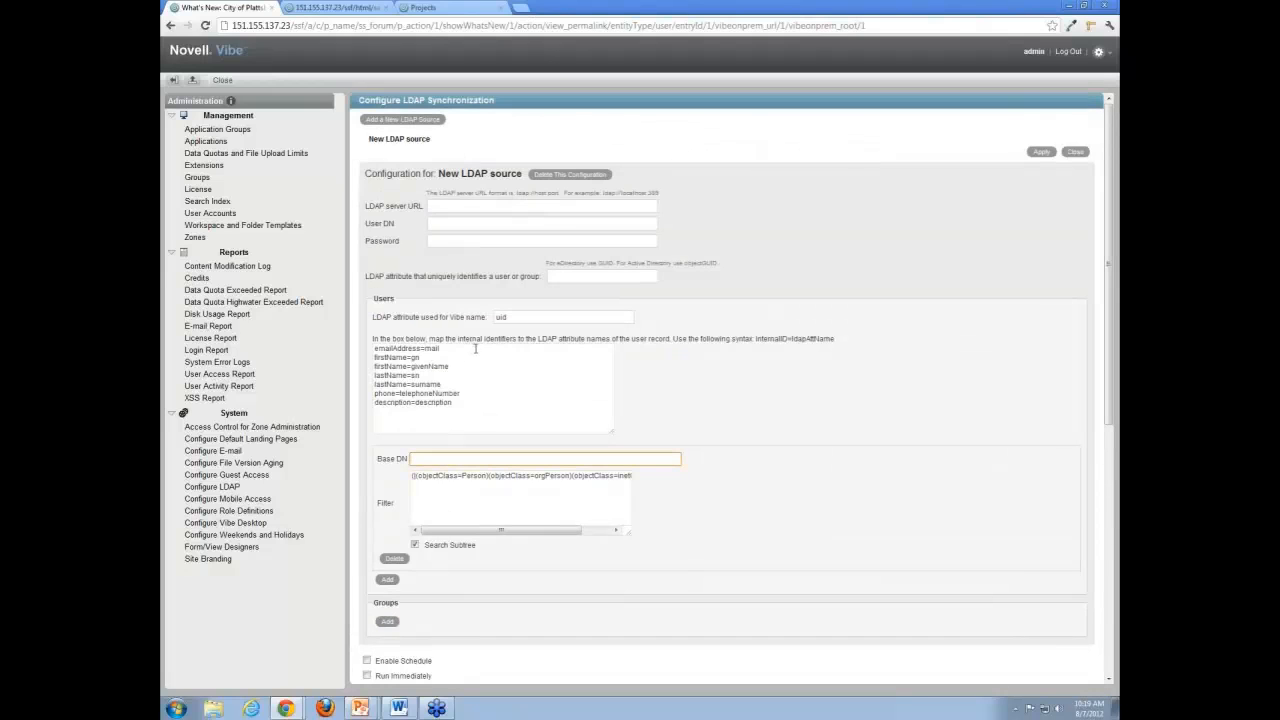
{"action": "scroll", "coordinate": [475, 348], "scroll_direction": "down", "scroll_amount": 4}
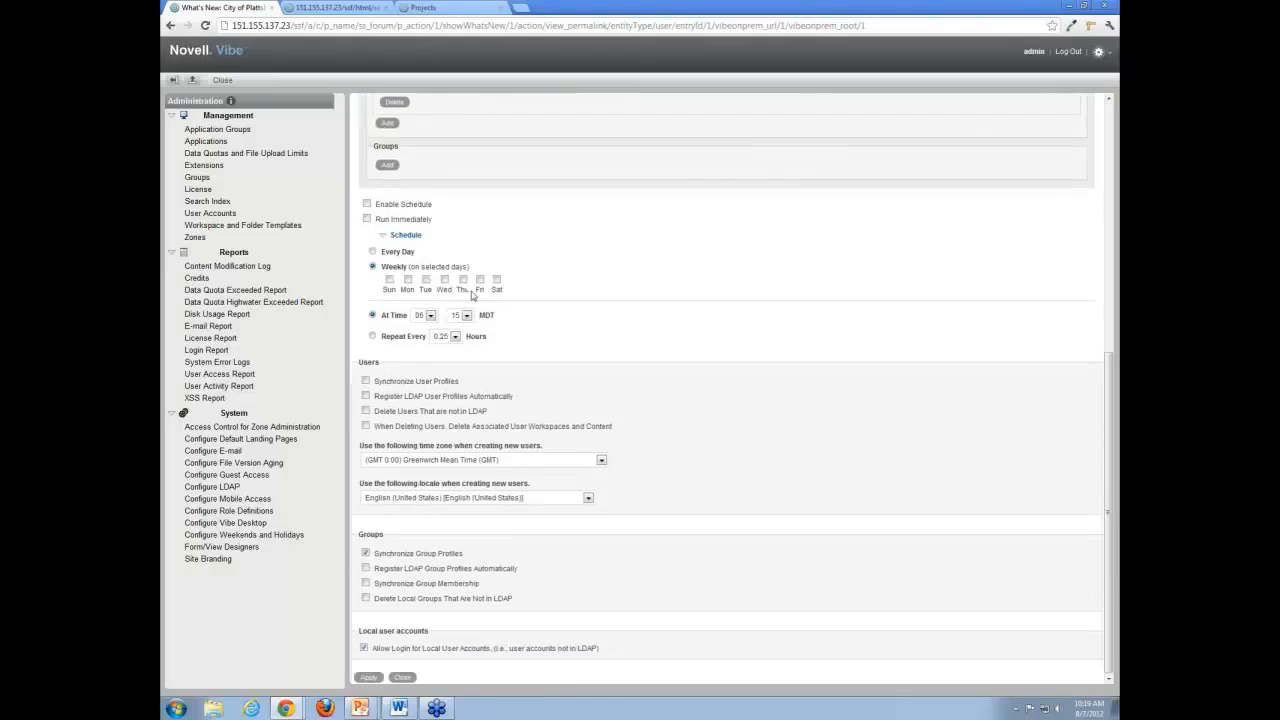
Enable the LDAP synchronization schedule, set it to repeat every 0.25 hours, and view the available repeat intervals.
{"action": "double_click", "coordinate": [414, 236]}
{"action": "left_click", "coordinate": [385, 236]}
{"action": "left_click", "coordinate": [388, 342]}
{"action": "scroll", "coordinate": [397, 355], "scroll_direction": "down", "scroll_amount": 2}
{"action": "left_click", "coordinate": [373, 267]}
{"action": "left_click", "coordinate": [373, 338]}
{"action": "left_click", "coordinate": [455, 337]}
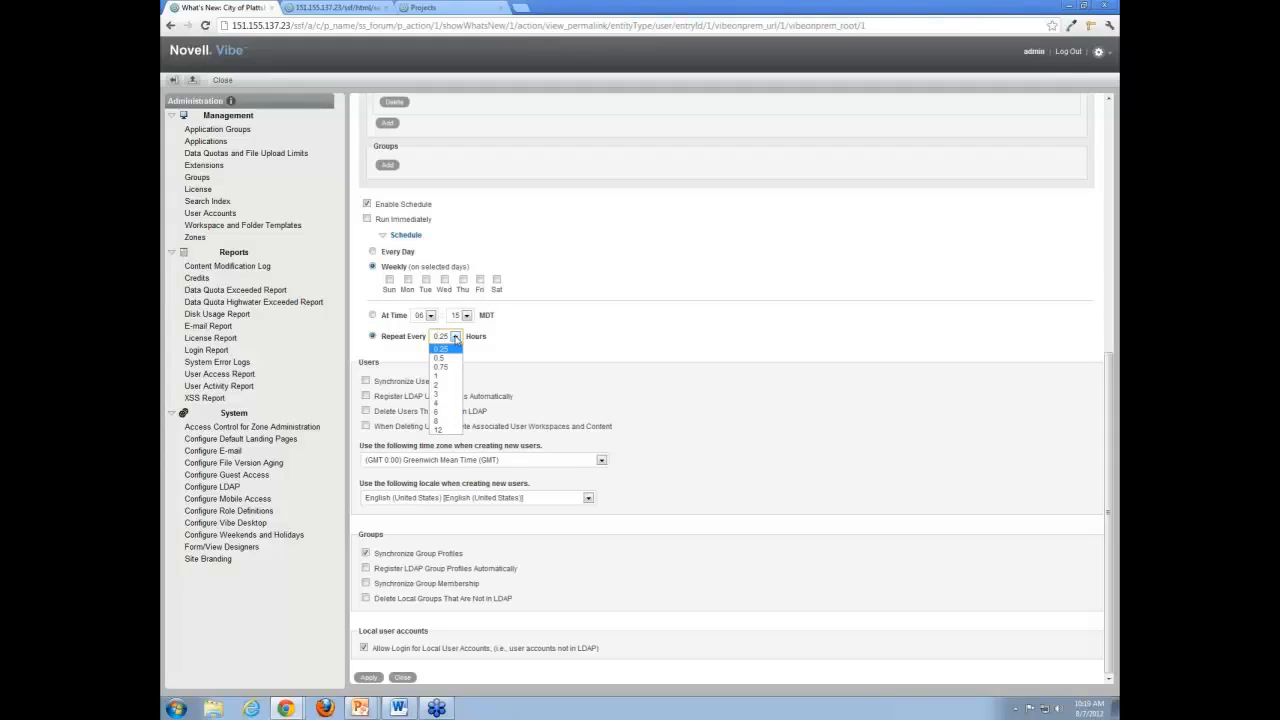
{"action": "left_click", "coordinate": [455, 338]}
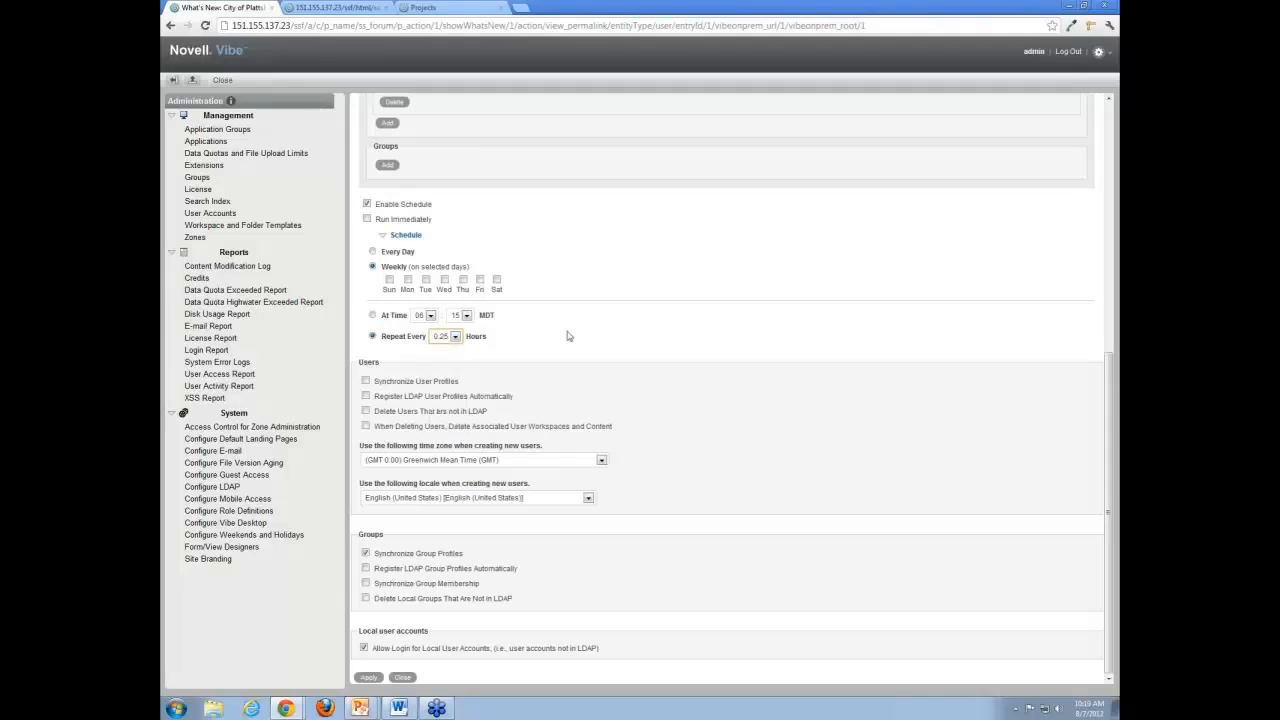
Examine the LDAP options for synchronizing, registering and deleting users, and those for synchronizing and registering groups.
{"action": "double_click", "coordinate": [361, 363]}
{"action": "left_click", "coordinate": [396, 370]}
{"action": "left_click", "coordinate": [366, 426]}
{"action": "left_click", "coordinate": [366, 411]}
{"action": "left_click", "coordinate": [366, 381]}
{"action": "left_click_drag", "start_coordinate": [361, 535], "coordinate": [388, 535]}
{"action": "left_click", "coordinate": [390, 532]}
{"action": "left_click", "coordinate": [366, 553]}
{"action": "left_click", "coordinate": [367, 569]}
{"action": "left_click", "coordinate": [366, 554]}
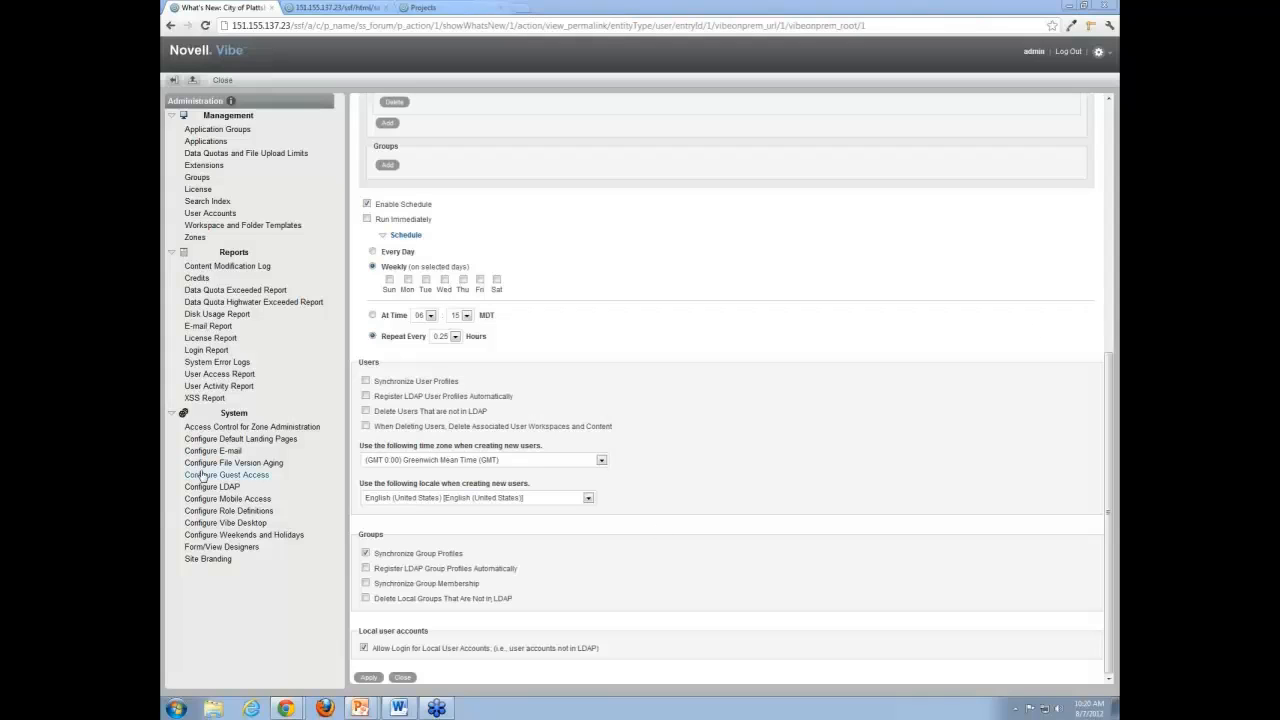
Open the role definitions and compare the rights of the Team Member and Workspace and Folder Administrator roles.
{"action": "left_click", "coordinate": [250, 511]}
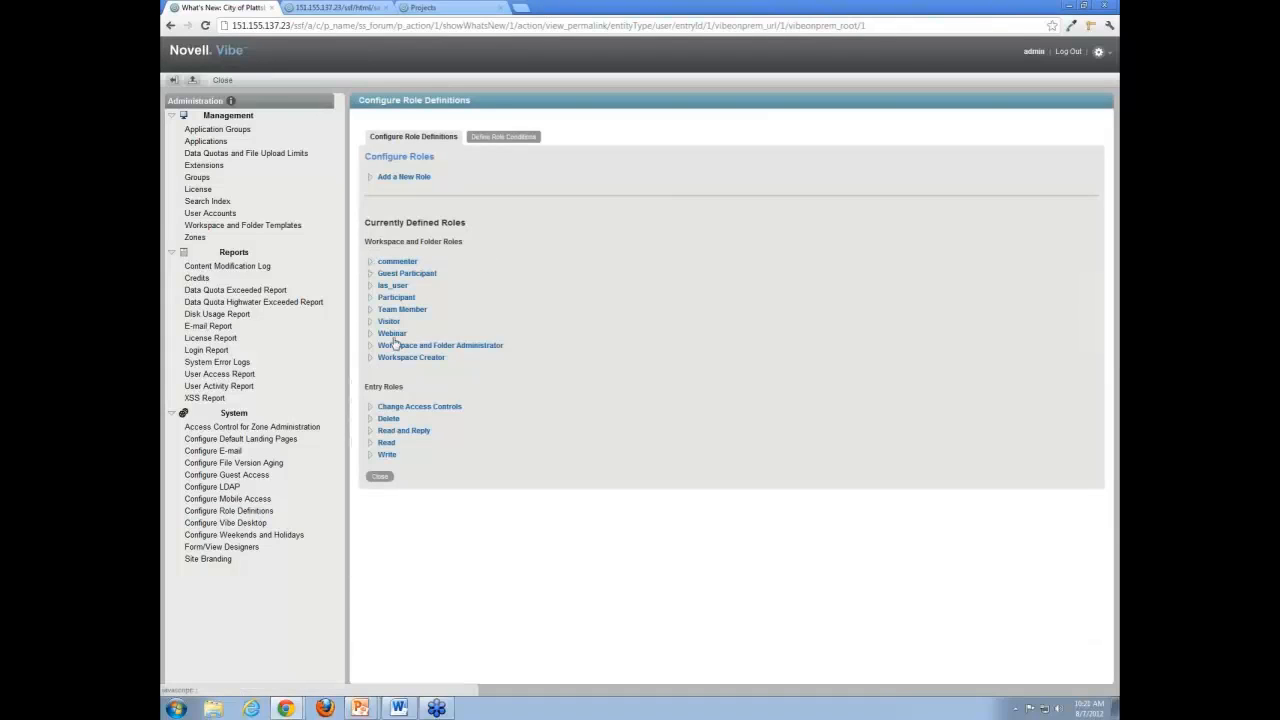
{"action": "left_click", "coordinate": [374, 312]}
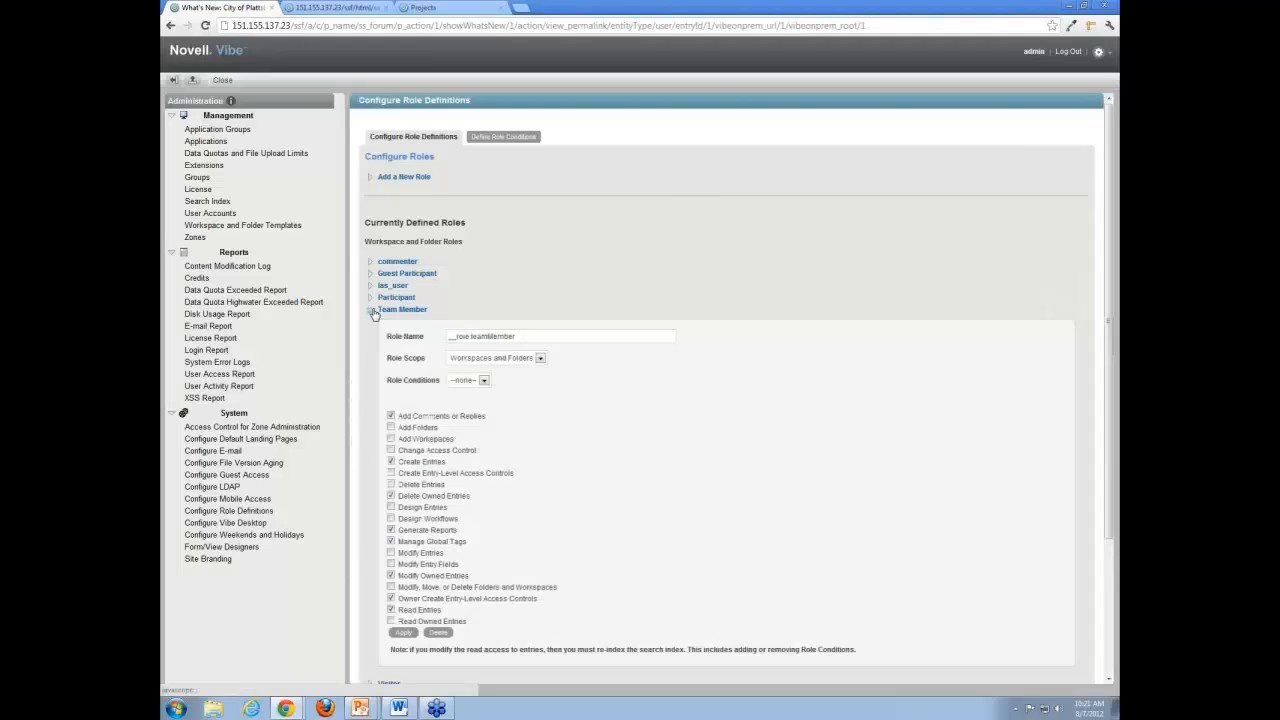
{"action": "left_click", "coordinate": [372, 313]}
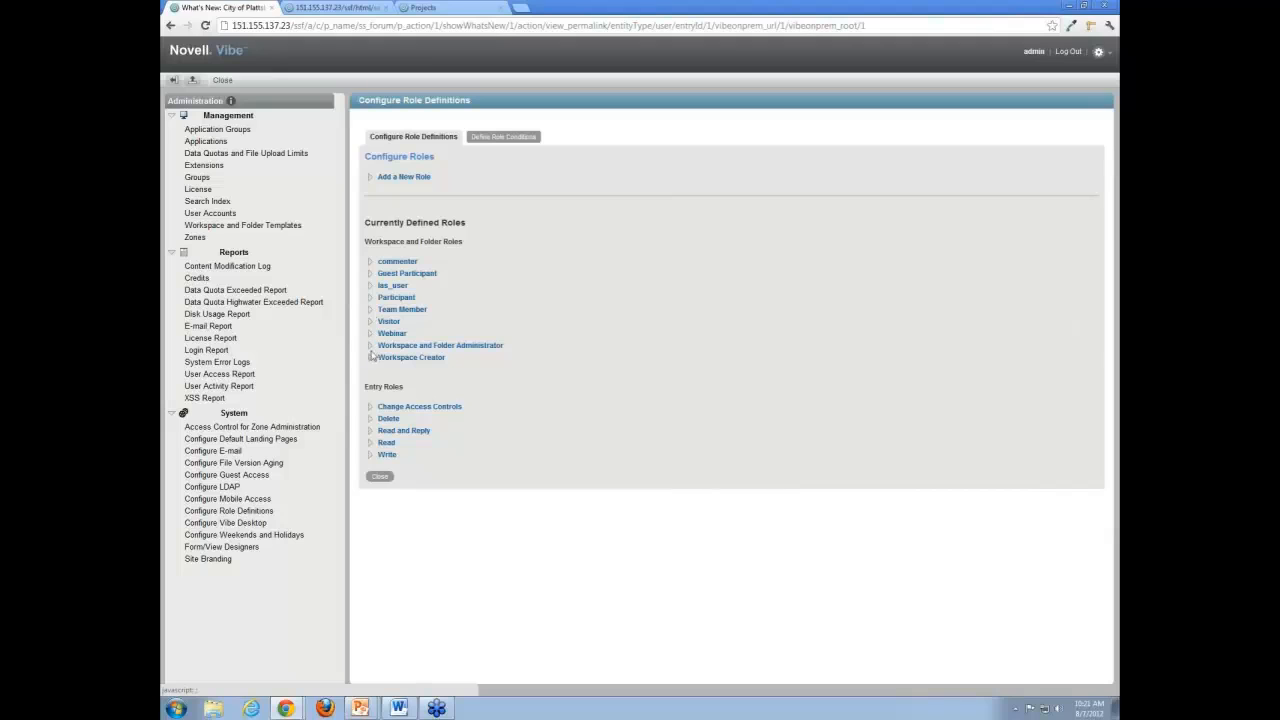
{"action": "left_click", "coordinate": [371, 347]}
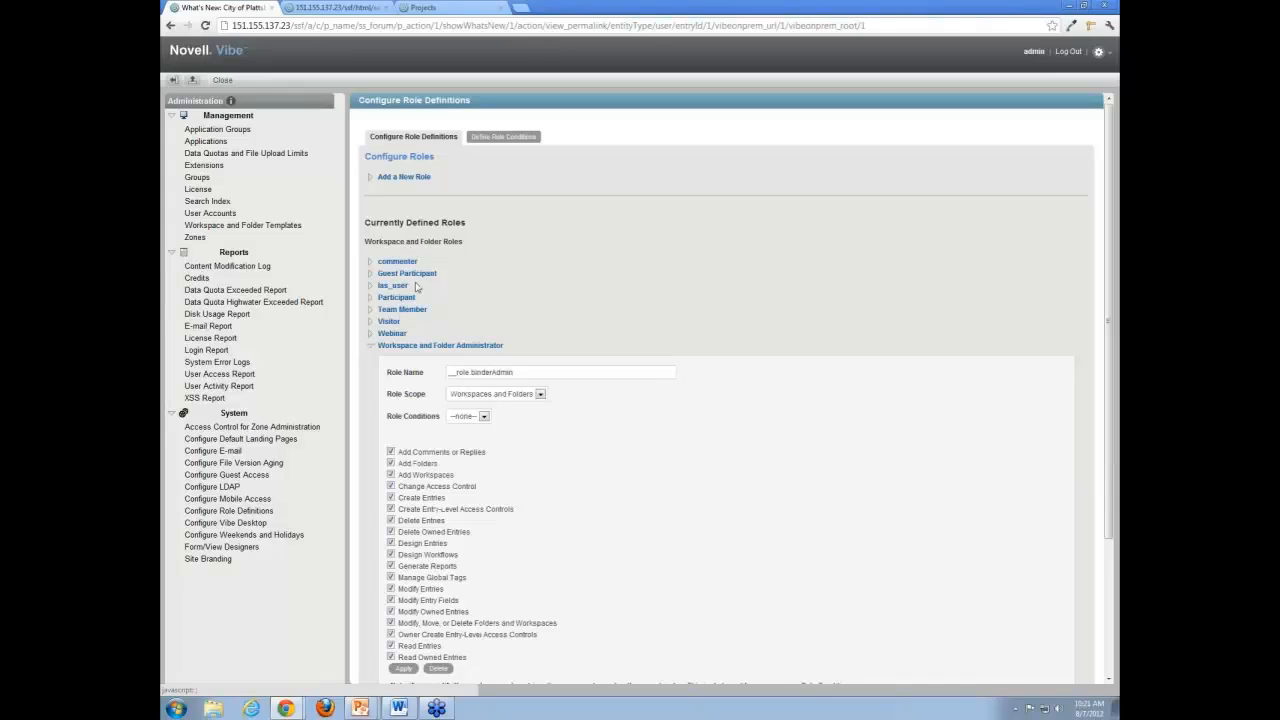
{"action": "scroll", "coordinate": [465, 310], "scroll_direction": "down", "scroll_amount": 3}
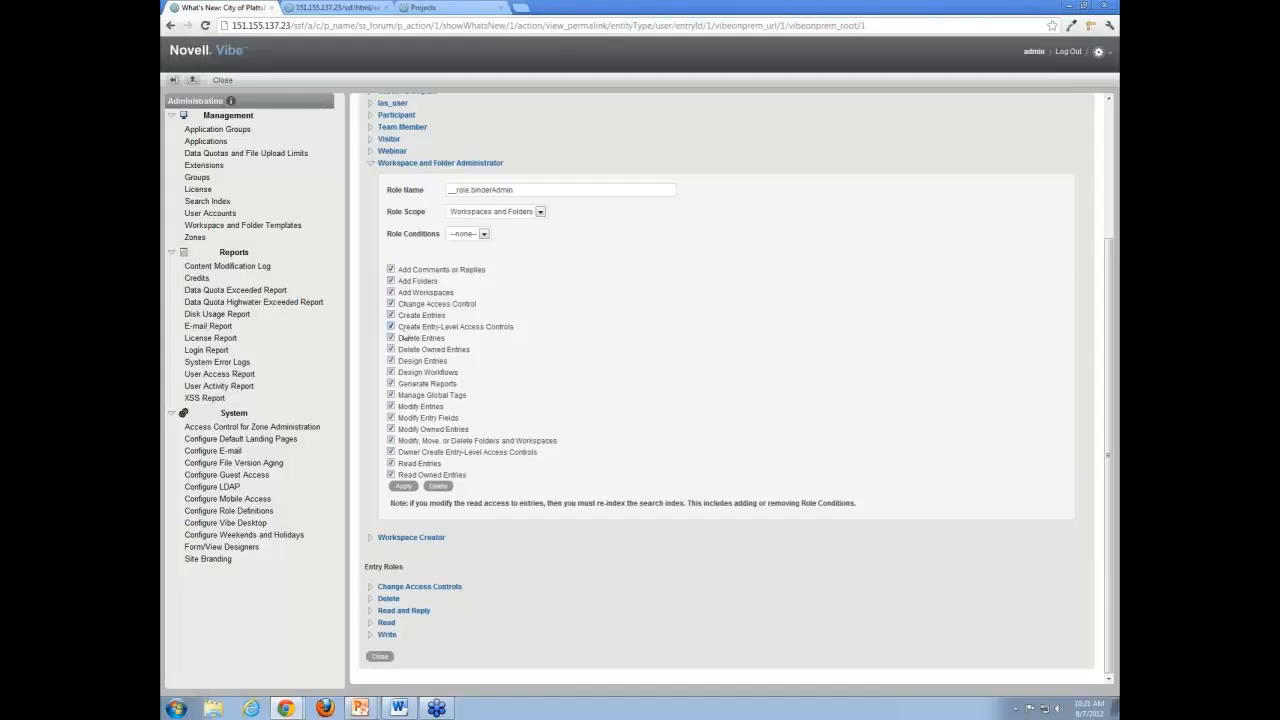
{"action": "scroll", "coordinate": [406, 288], "scroll_direction": "up", "scroll_amount": 1}
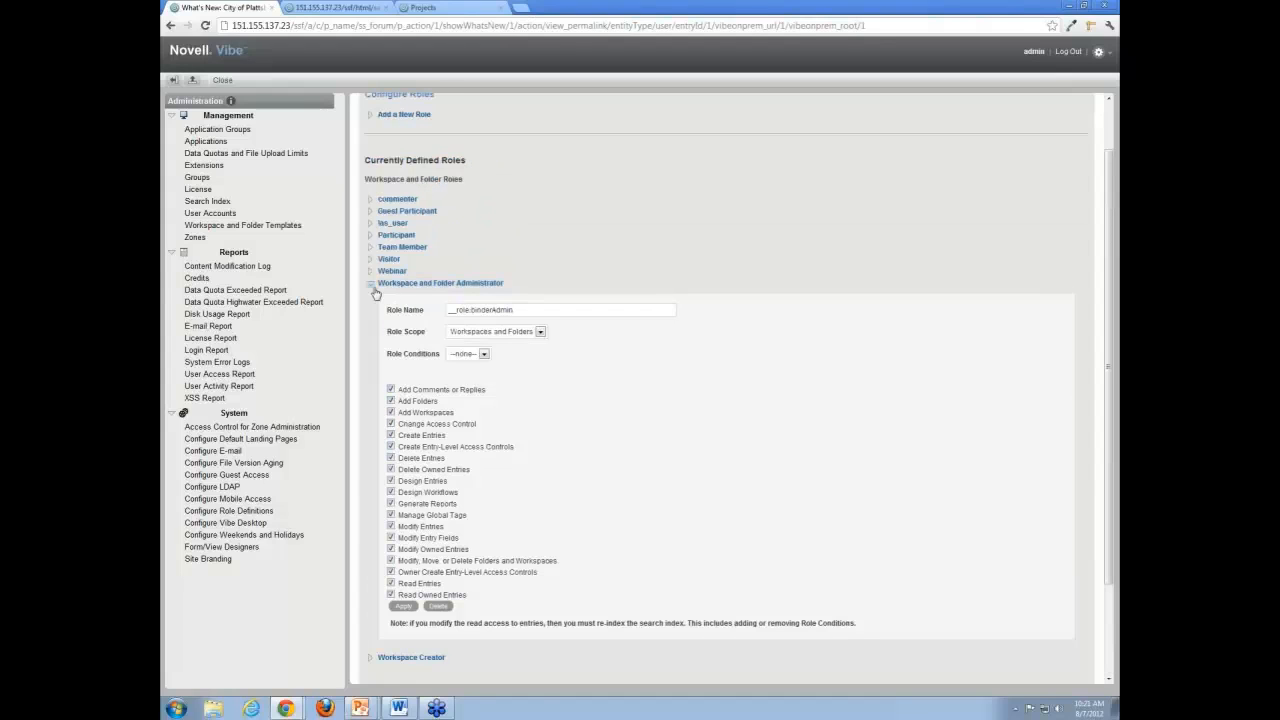
{"action": "left_click", "coordinate": [375, 288]}
{"action": "left_click", "coordinate": [371, 310]}
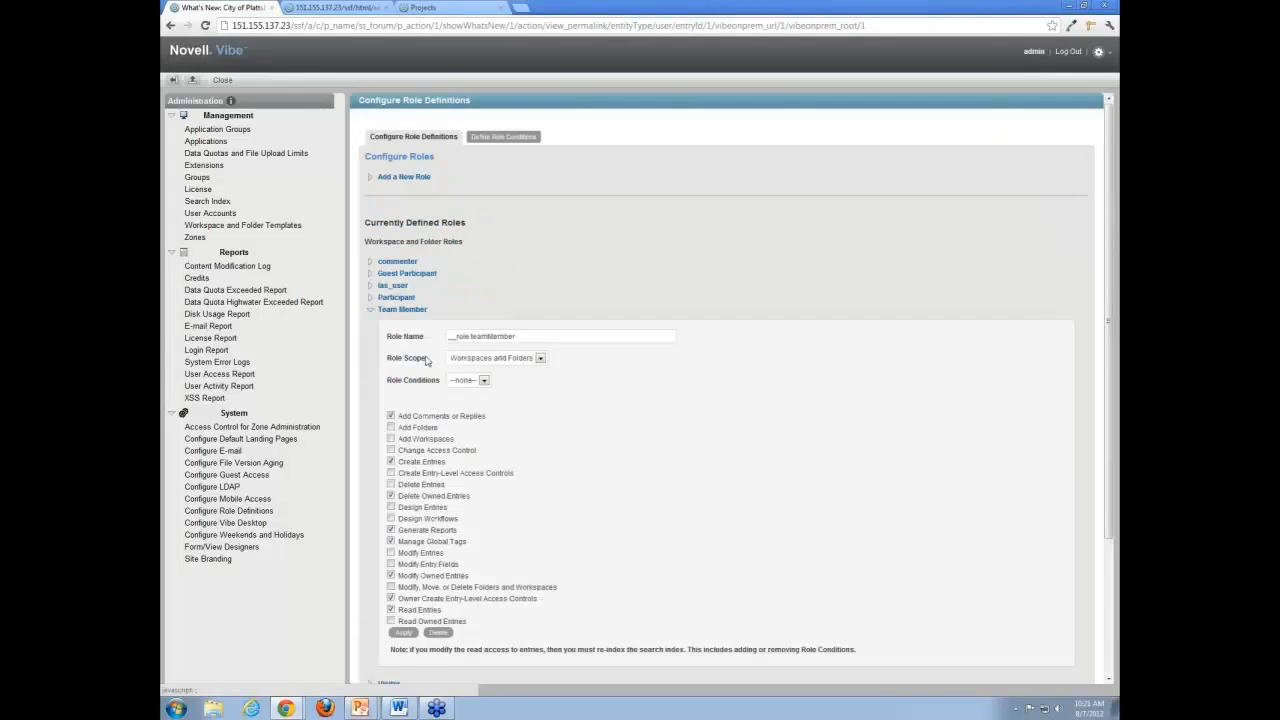
{"action": "scroll", "coordinate": [427, 360], "scroll_direction": "down", "scroll_amount": 1}
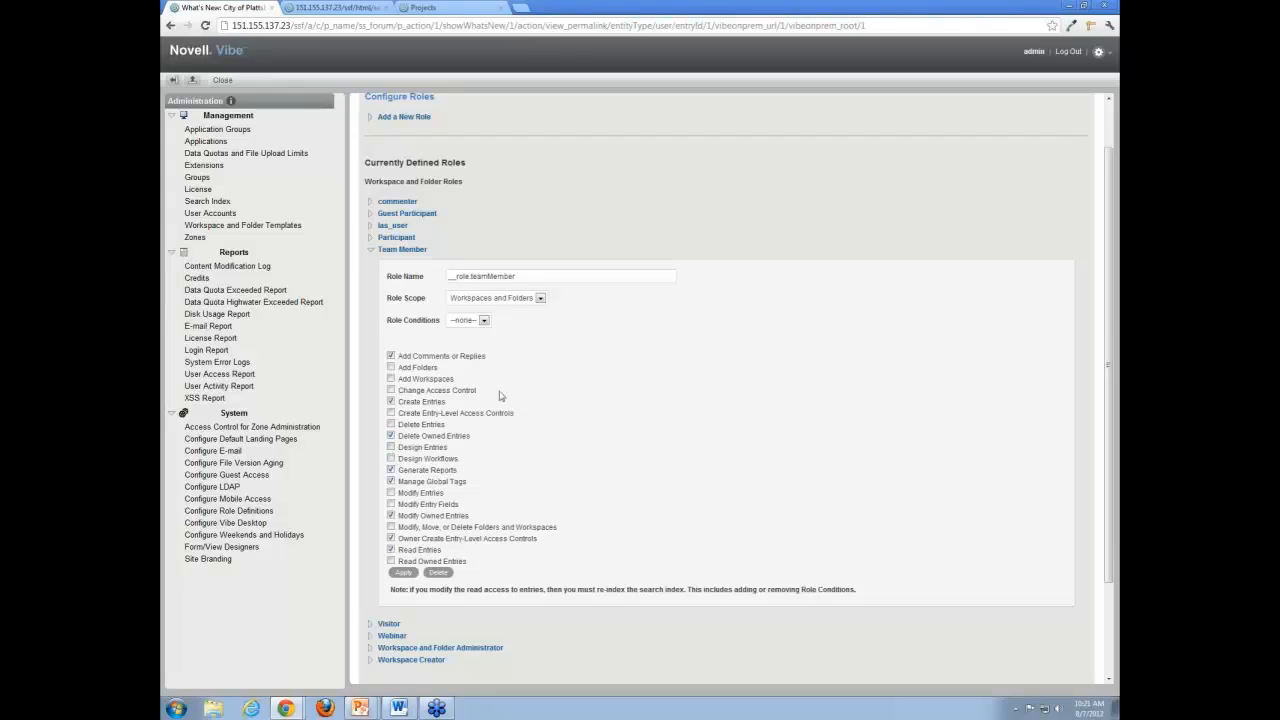
{"action": "scroll", "coordinate": [500, 395], "scroll_direction": "up", "scroll_amount": 2}
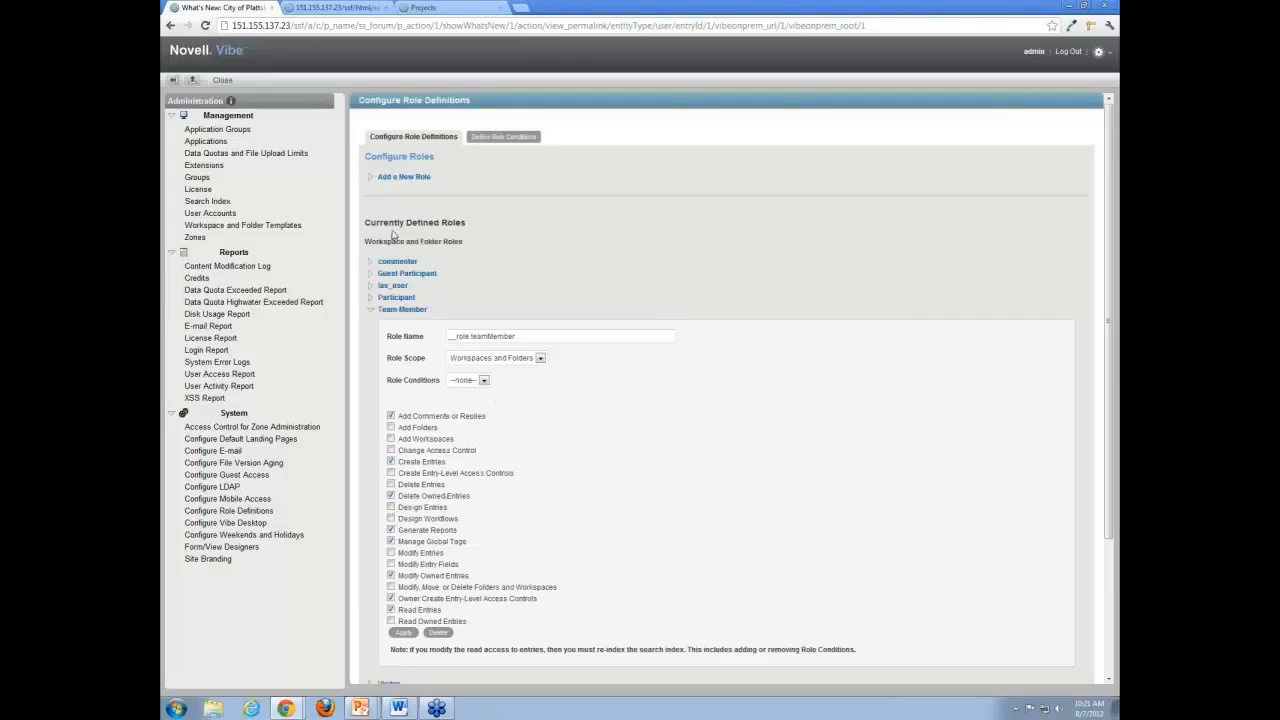
Add a role named Test with the Workspaces and Folders scope and the Add Comments or Replies right.
{"action": "left_click", "coordinate": [371, 180]}
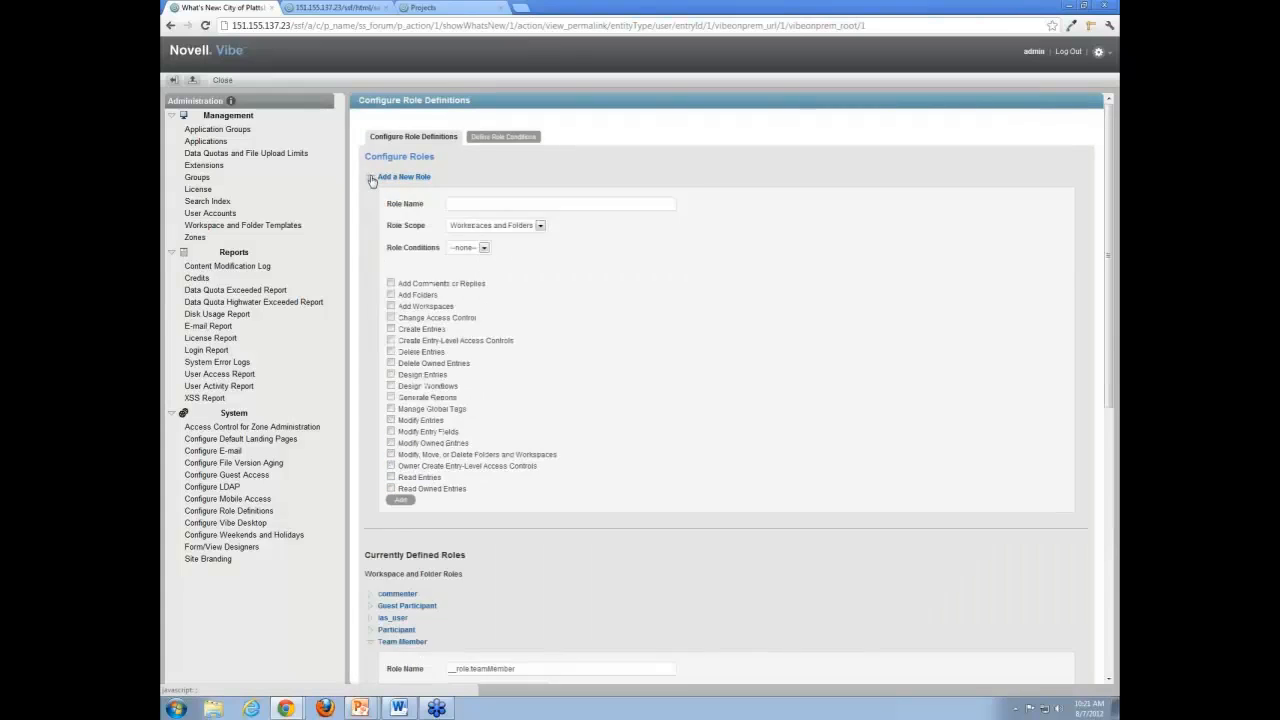
{"action": "left_click", "coordinate": [459, 203]}
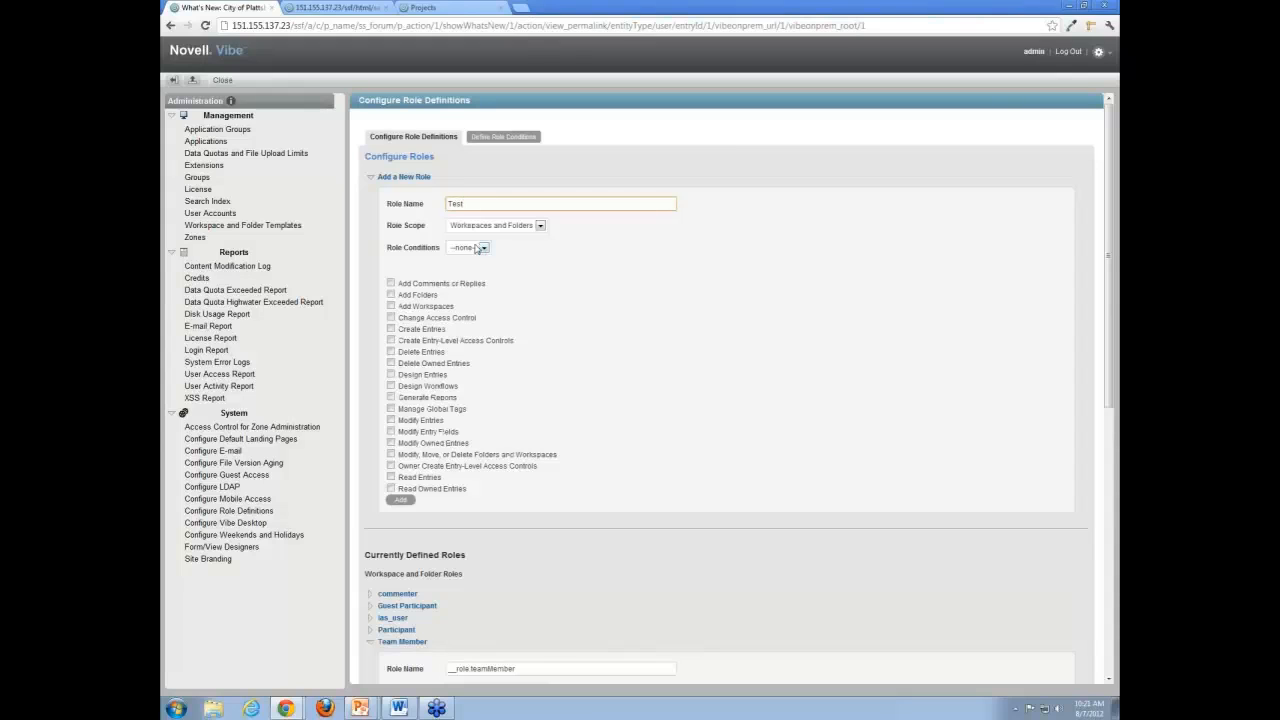
{"action": "left_click", "coordinate": [507, 227]}
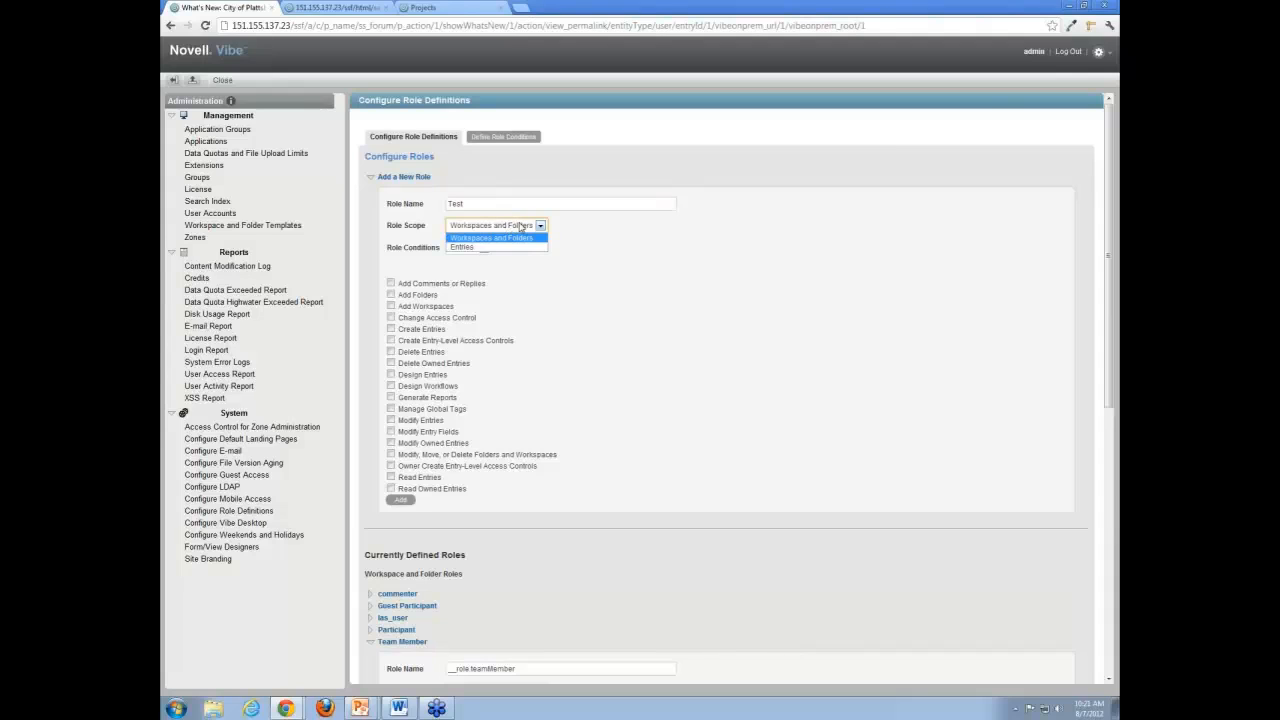
{"action": "left_click", "coordinate": [515, 239]}
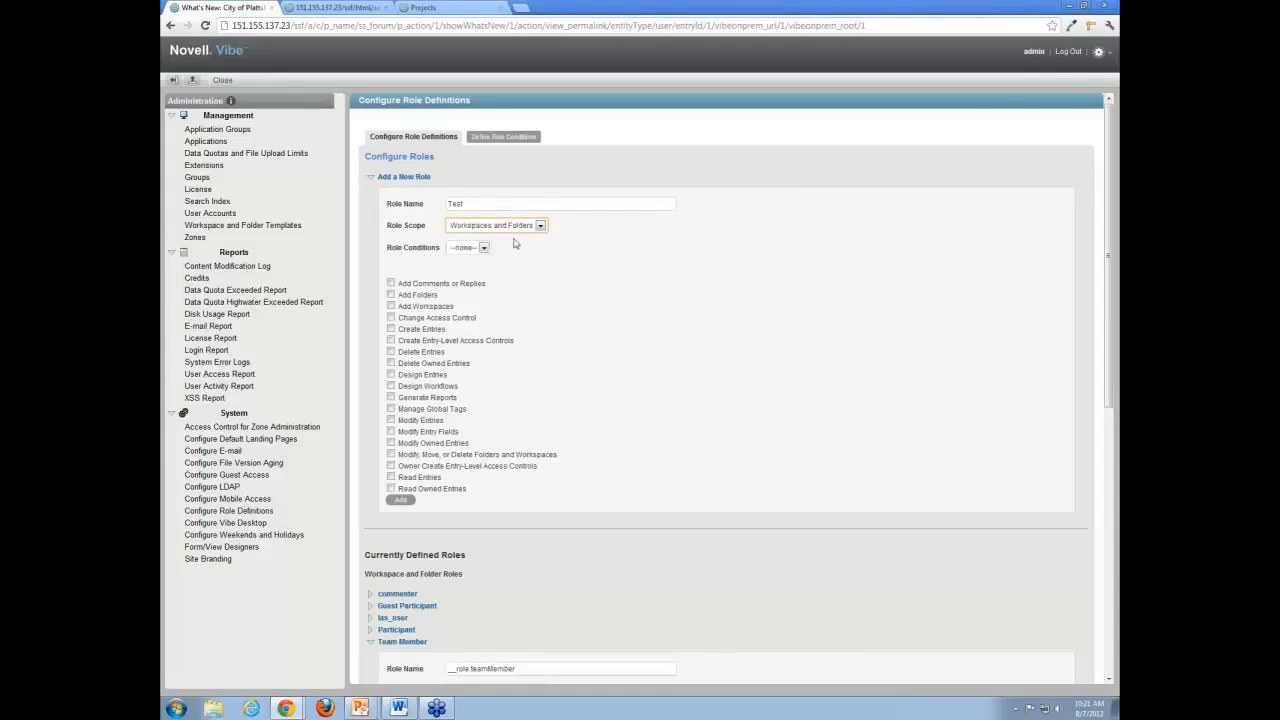
{"action": "left_click", "coordinate": [484, 248]}
{"action": "left_click", "coordinate": [466, 259]}
{"action": "left_click", "coordinate": [391, 283]}
{"action": "left_click", "coordinate": [400, 499]}
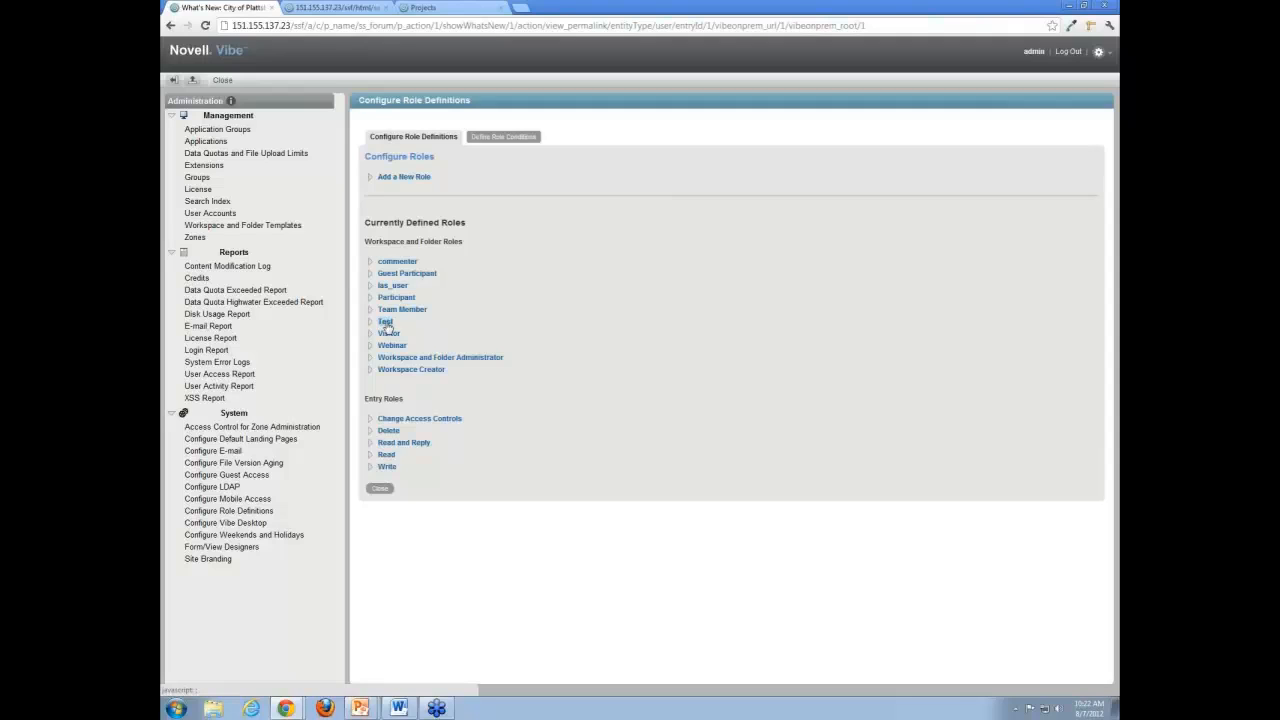
Leave the administration area and open the access control settings of the admin's personal workspace.
{"action": "left_click", "coordinate": [224, 81]}
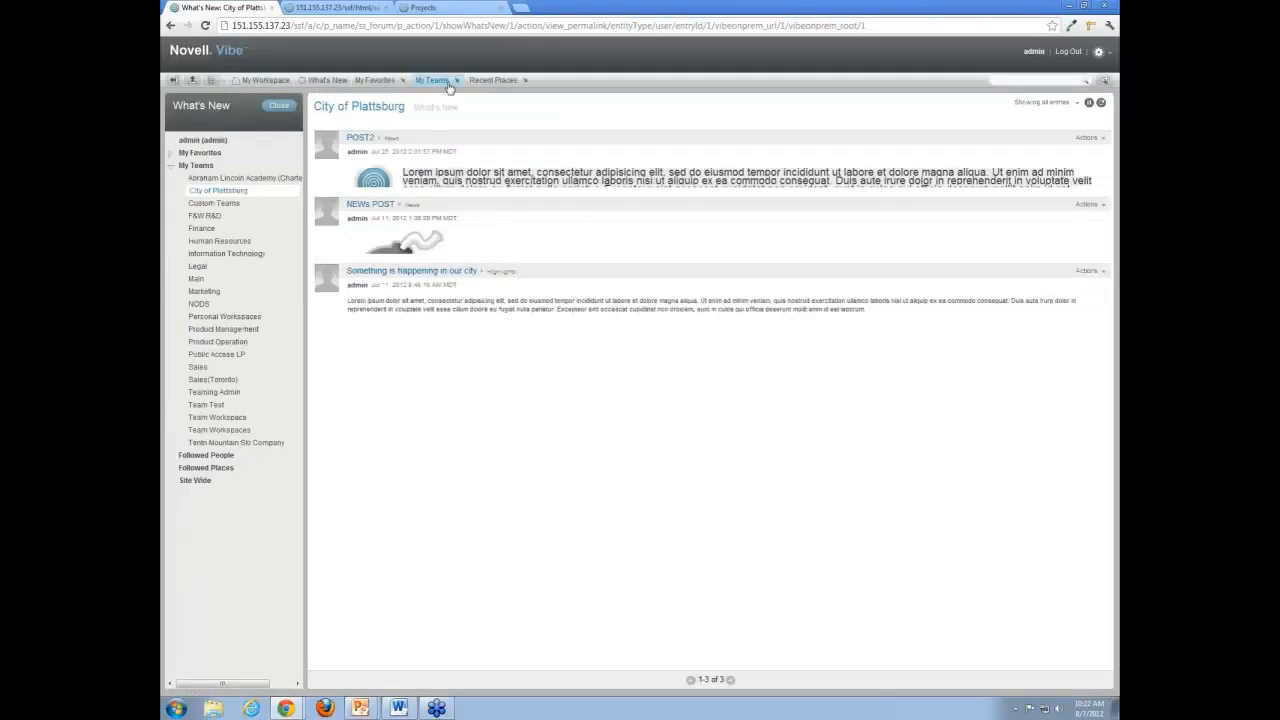
{"action": "left_click", "coordinate": [262, 80]}
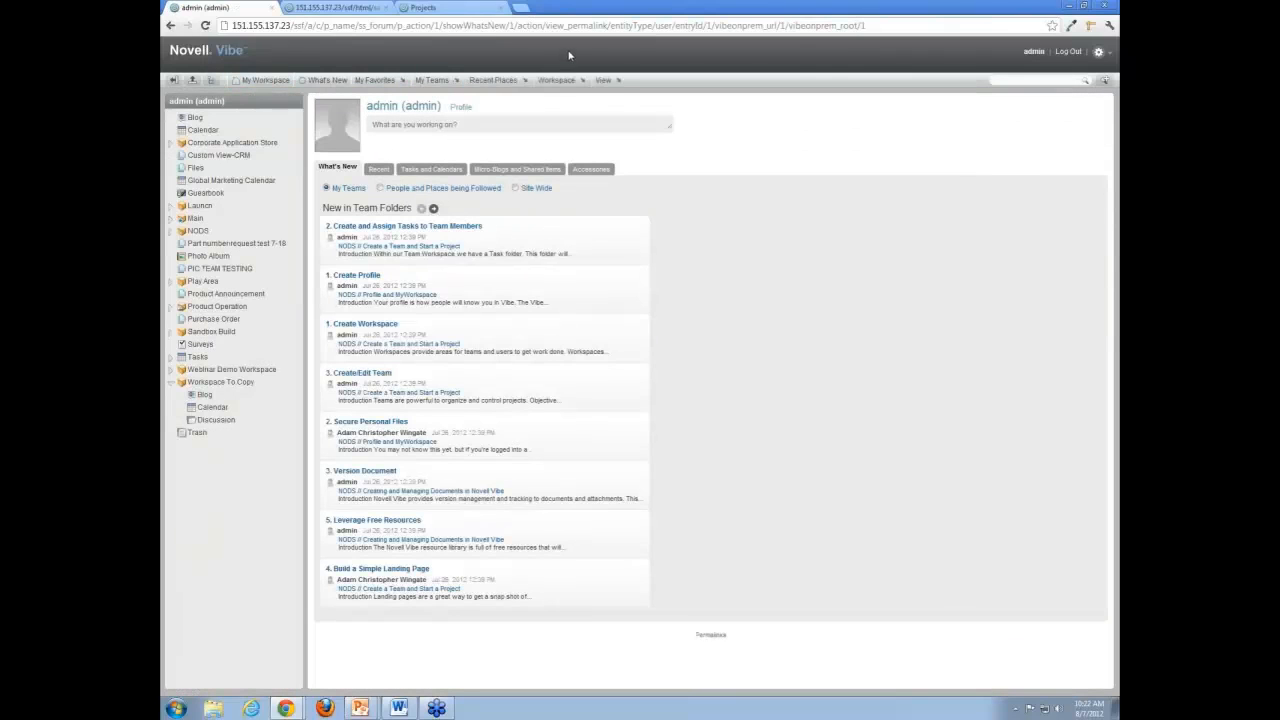
{"action": "left_click", "coordinate": [585, 81]}
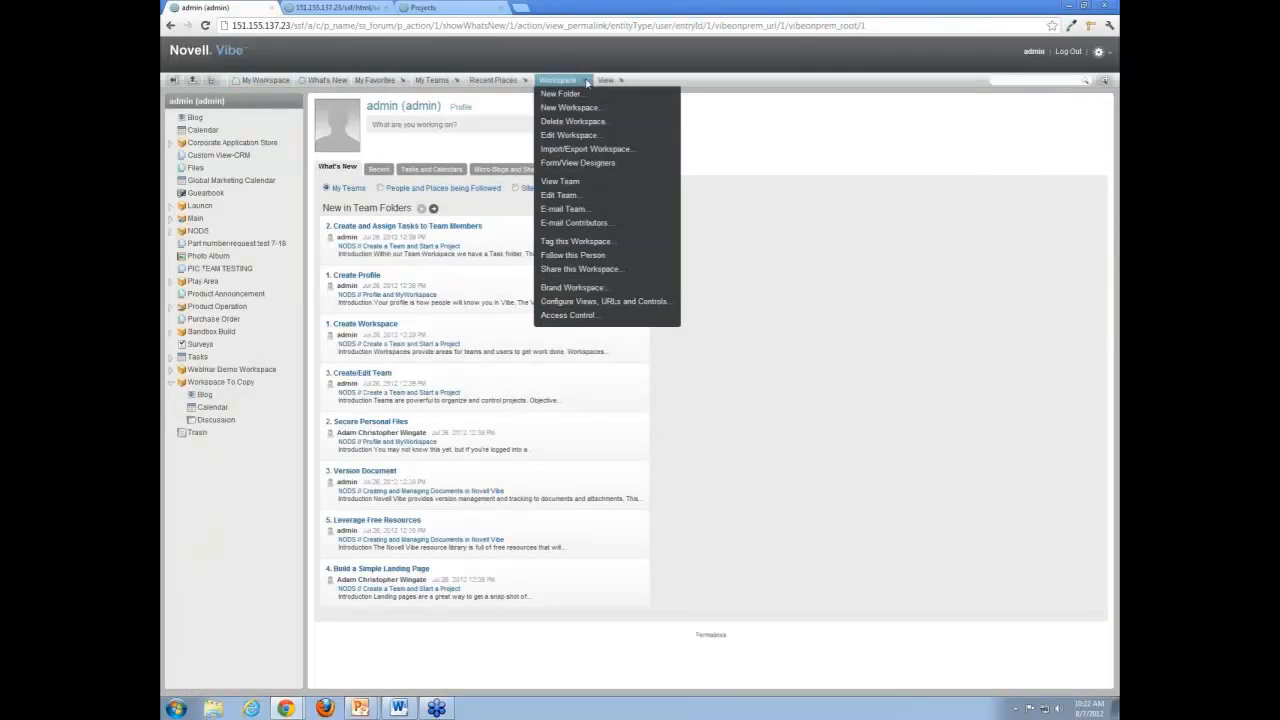
{"action": "left_click", "coordinate": [568, 315]}
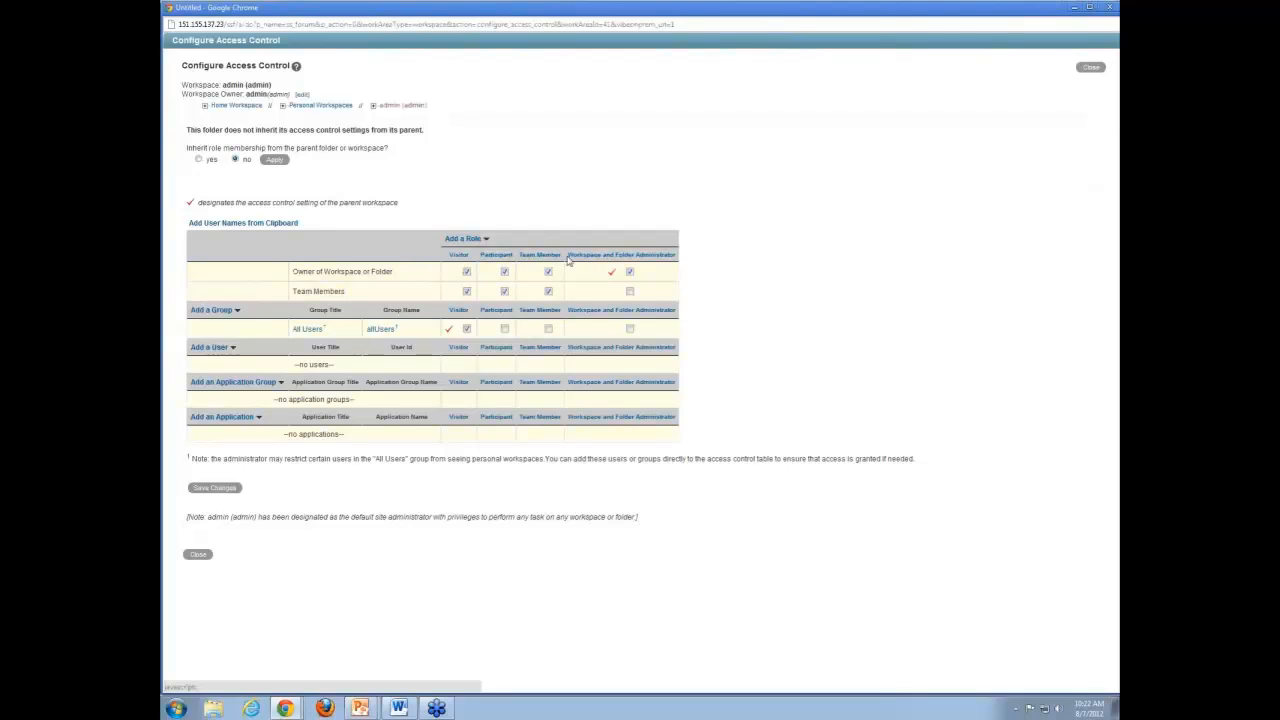
Add the Test role to the workspace's access control table, try assigning it to All Users, and close without saving.
{"action": "left_click", "coordinate": [486, 242]}
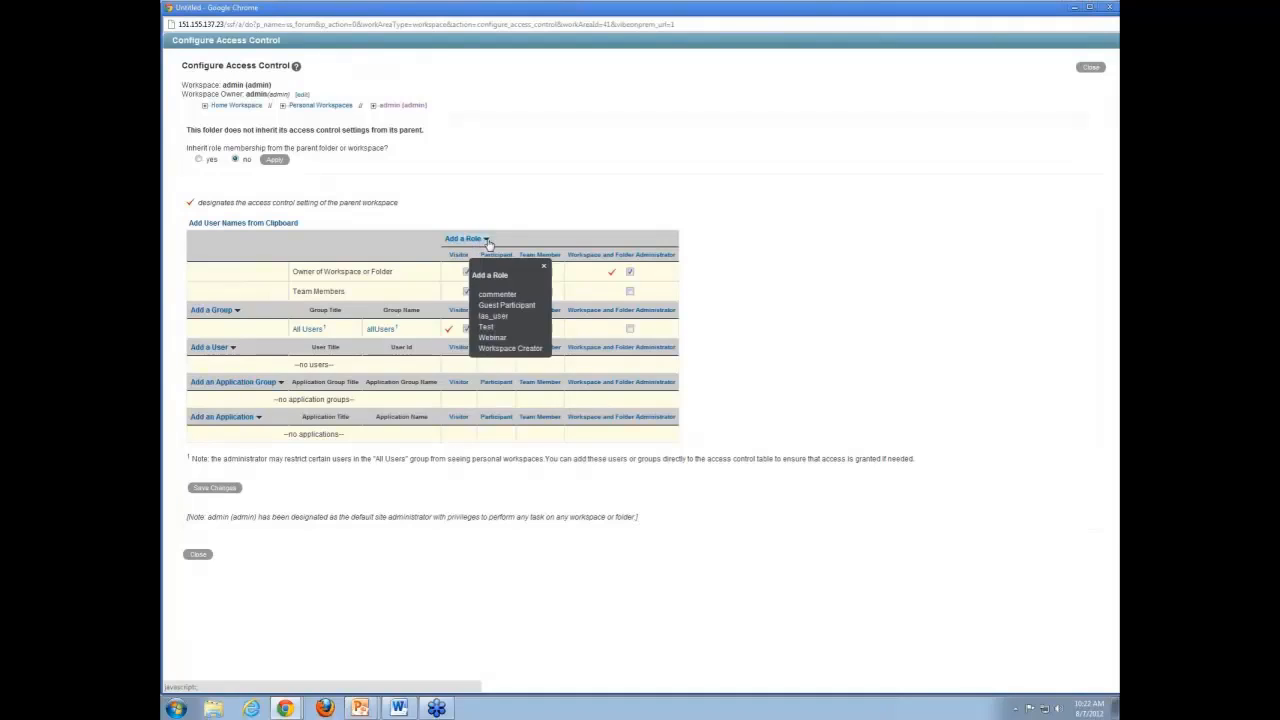
{"action": "left_click", "coordinate": [487, 327]}
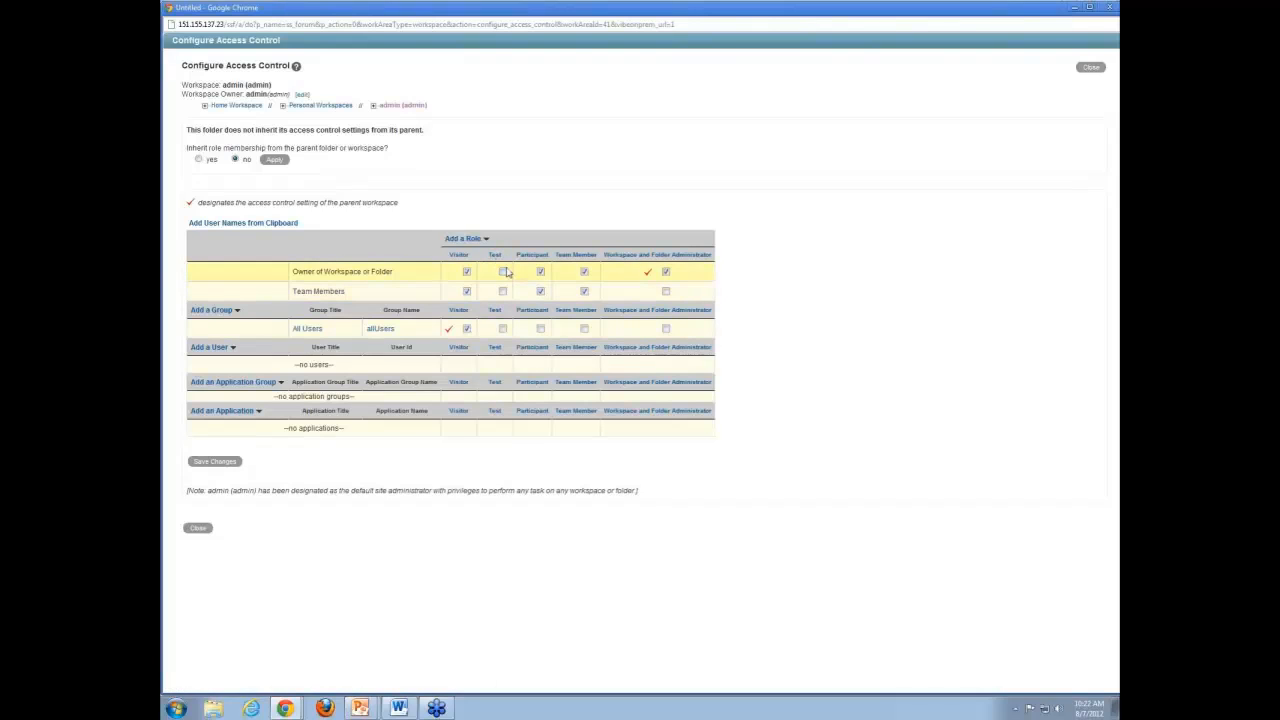
{"action": "left_click", "coordinate": [503, 330]}
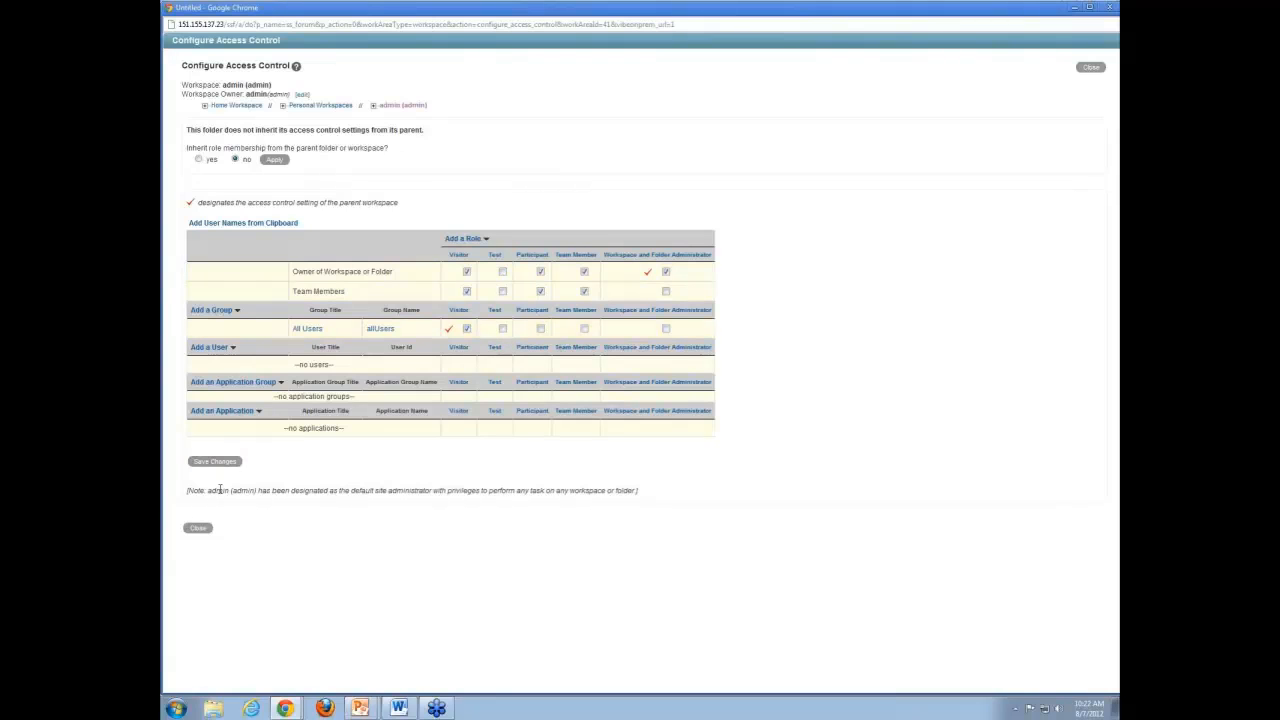
{"action": "left_click", "coordinate": [210, 534]}
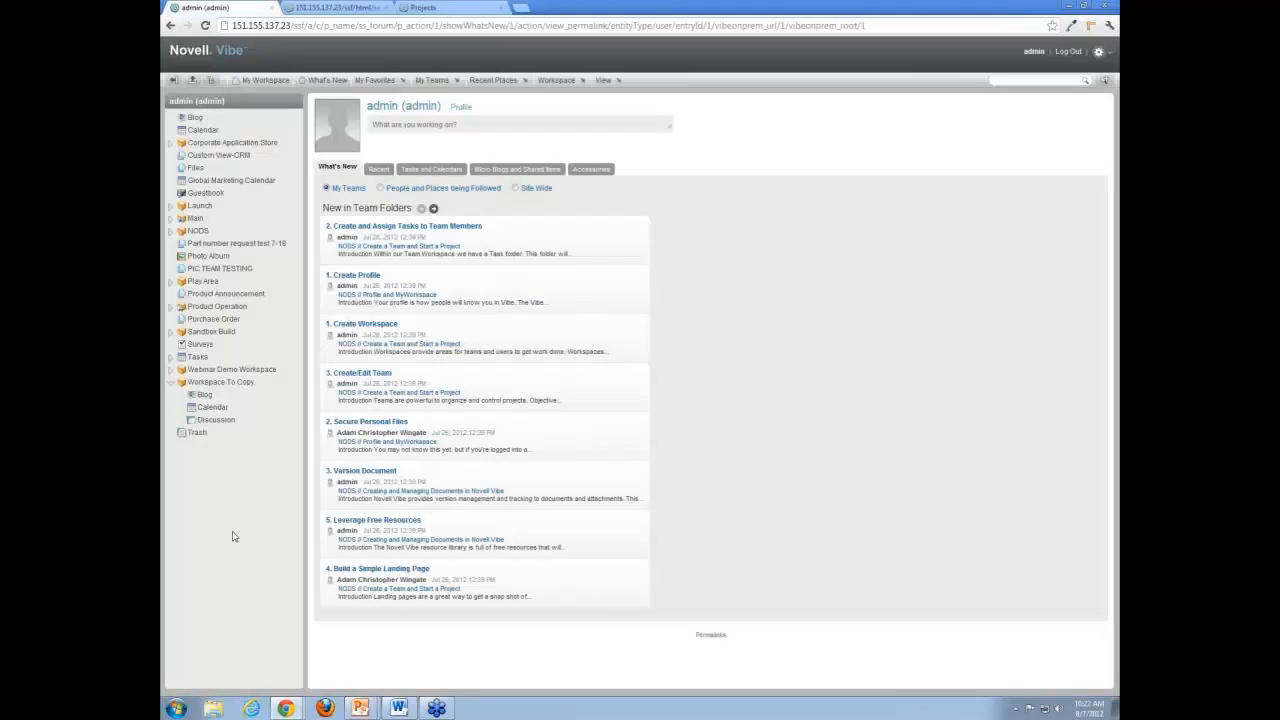
Return to the Administration Console's role definitions, view the form for adding a new role, and collapse it.
{"action": "left_click", "coordinate": [1104, 61]}
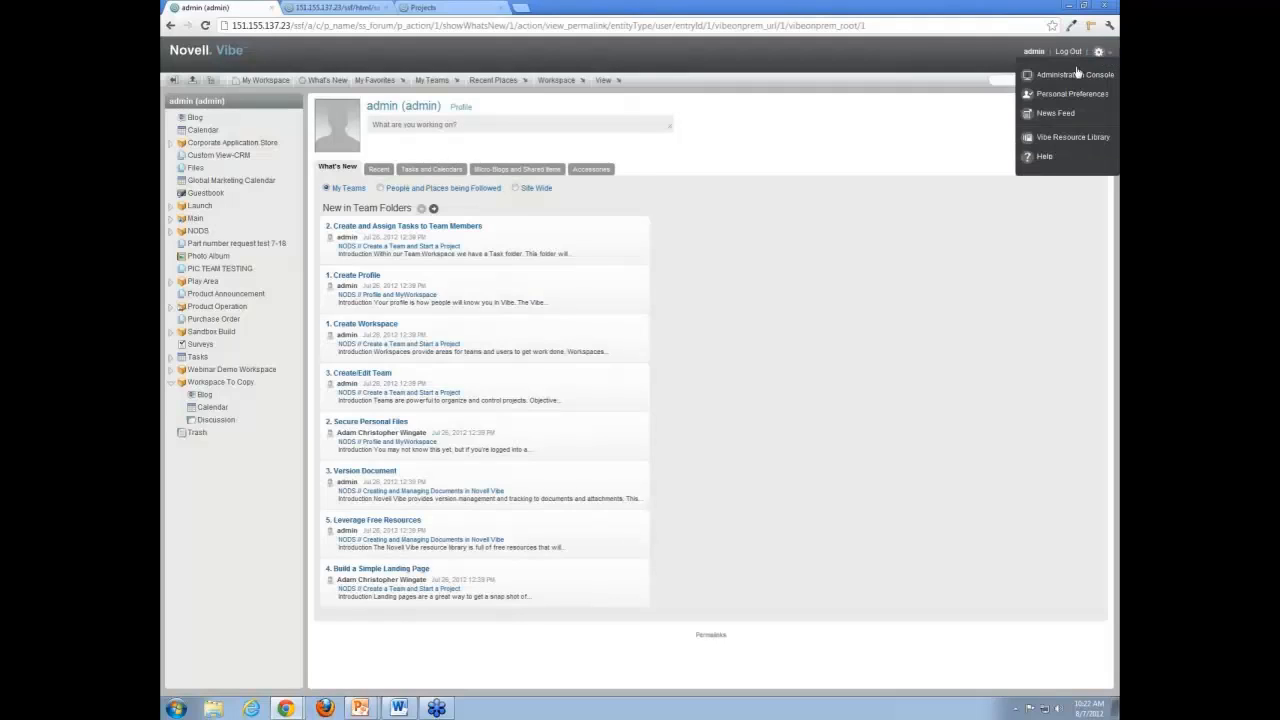
{"action": "left_click", "coordinate": [1075, 75]}
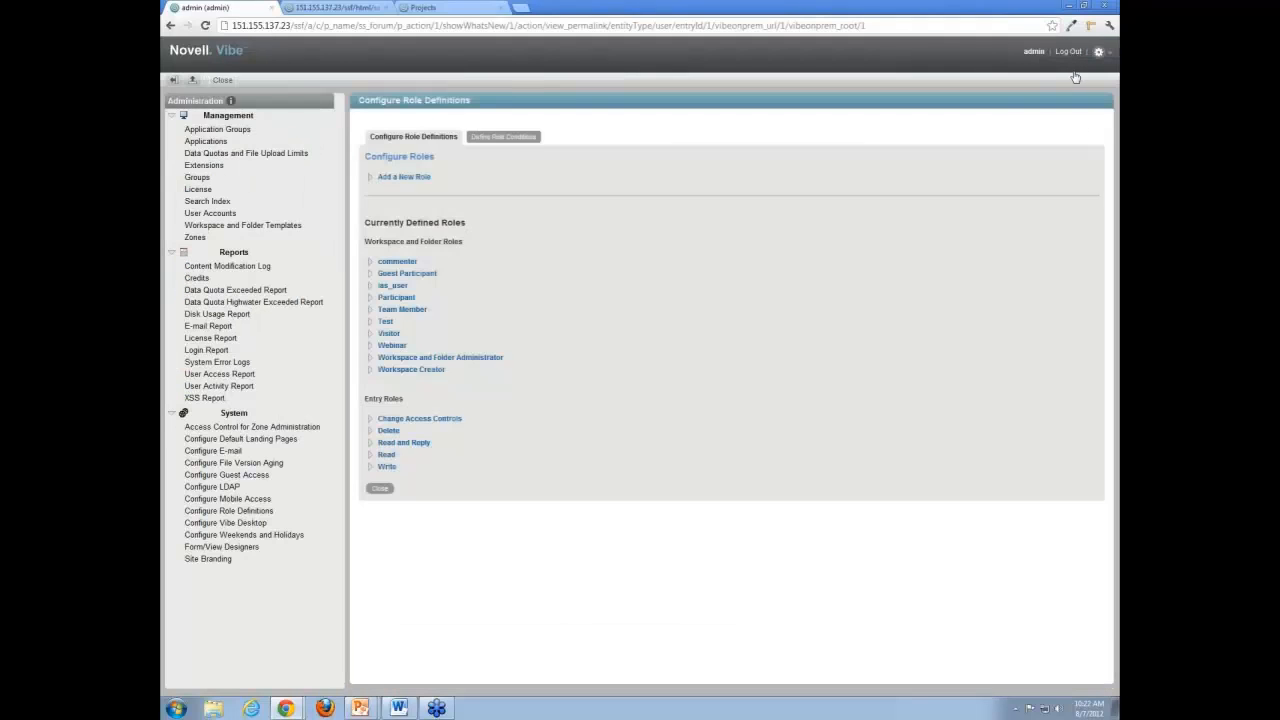
{"action": "left_click", "coordinate": [371, 180]}
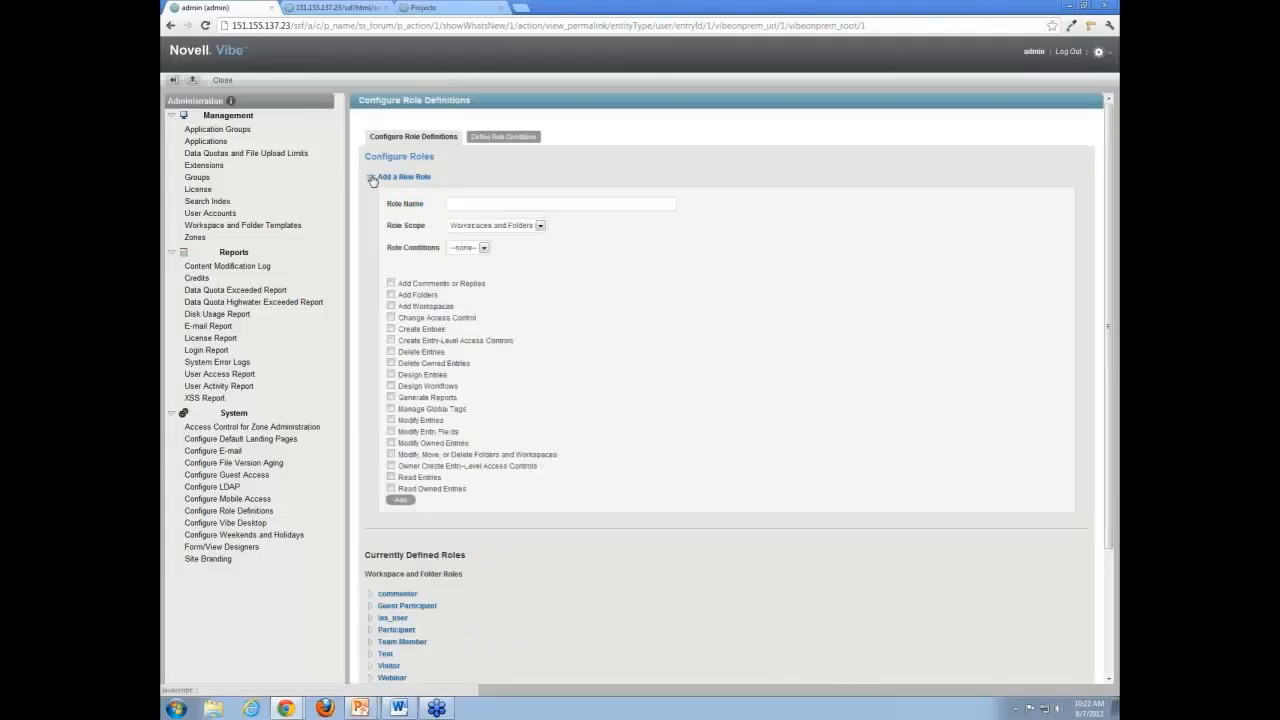
{"action": "left_click", "coordinate": [371, 178]}
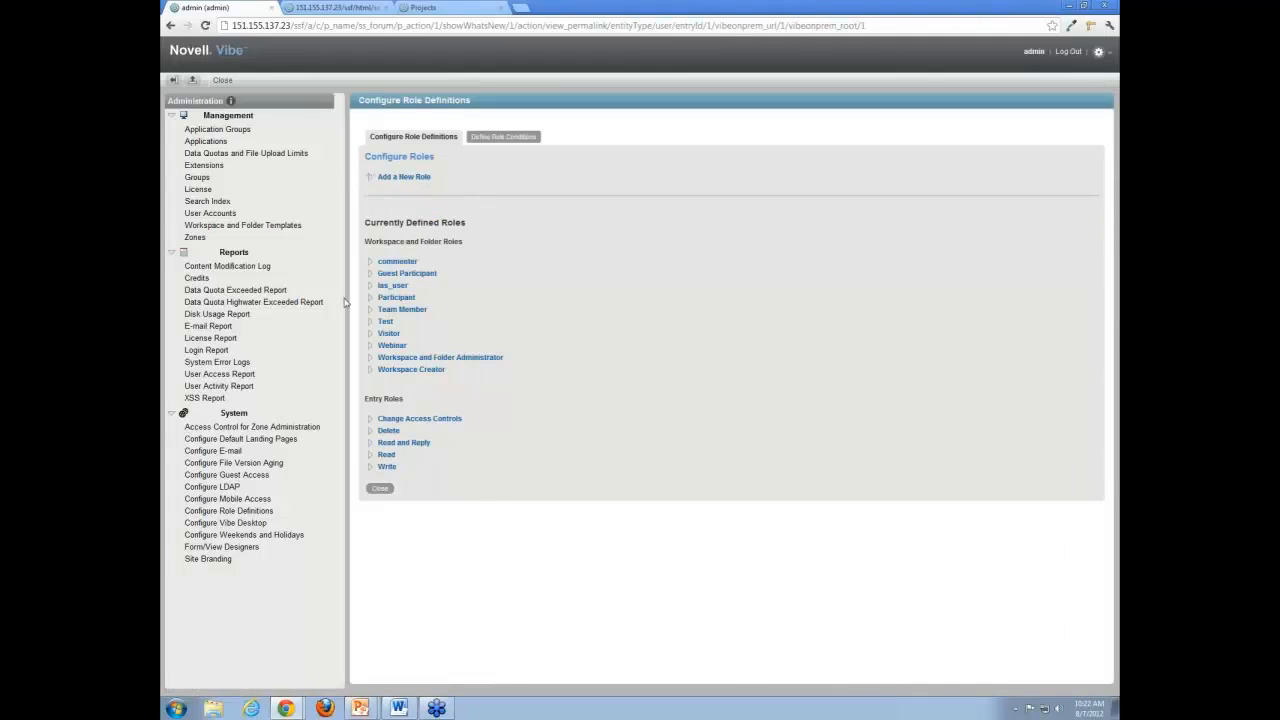
Open the site branding settings and review the branding rules, including the option for workspace branding to override site branding.
{"action": "left_click", "coordinate": [208, 559]}
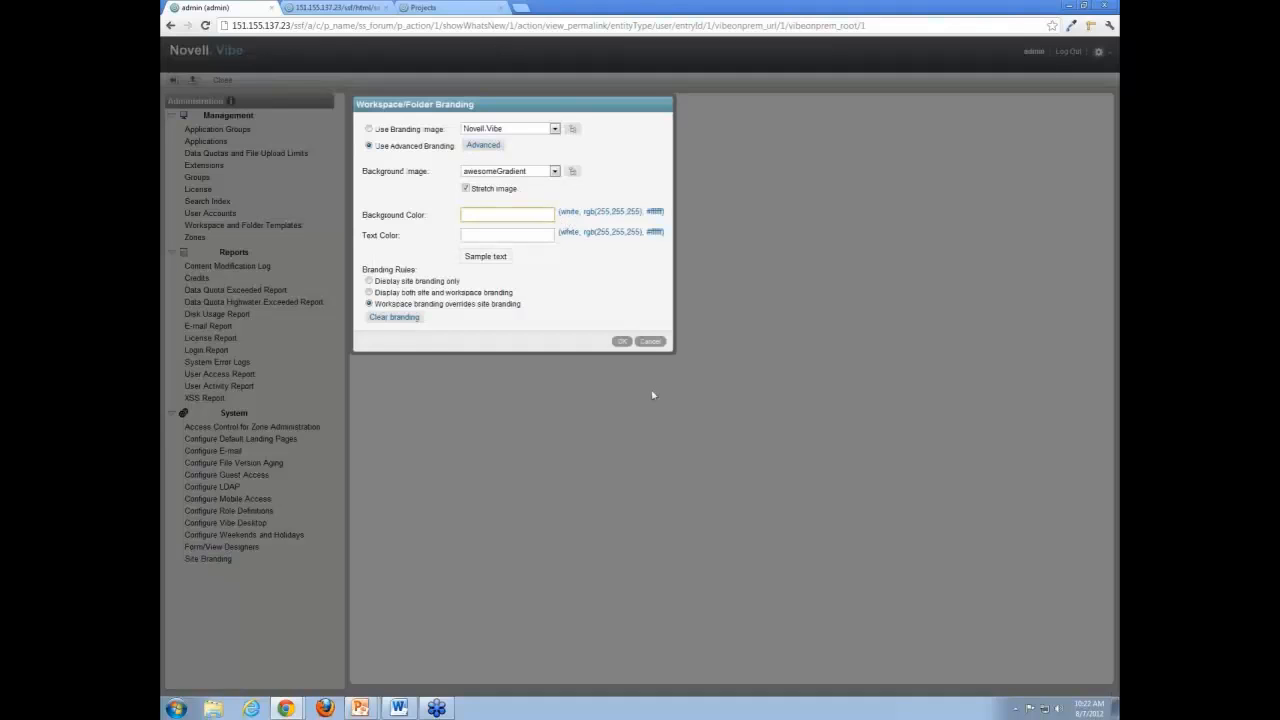
{"action": "left_click", "coordinate": [650, 341]}
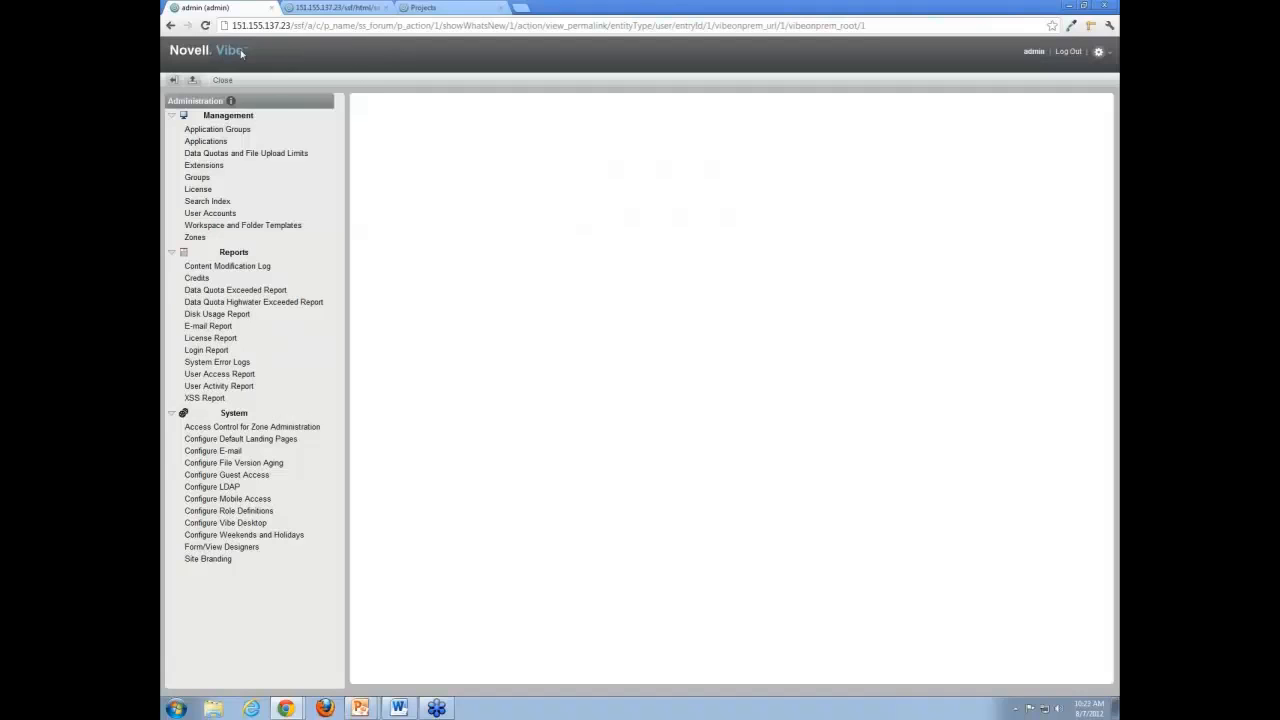
{"action": "left_click", "coordinate": [208, 559]}
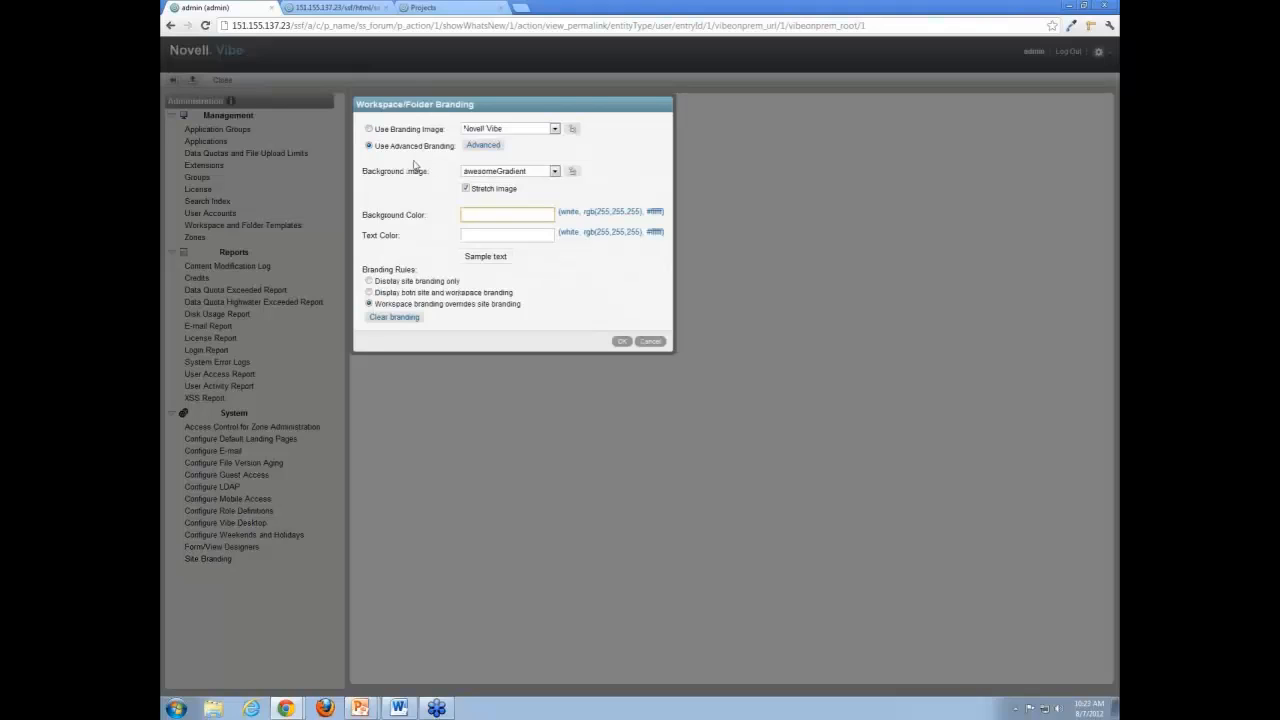
{"action": "left_click_drag", "start_coordinate": [363, 269], "coordinate": [418, 267]}
{"action": "left_click", "coordinate": [417, 264]}
{"action": "left_click", "coordinate": [369, 305]}
View the advanced branding editor and the background and text color fields, and cancel the branding settings without saving.
{"action": "left_click", "coordinate": [483, 145]}
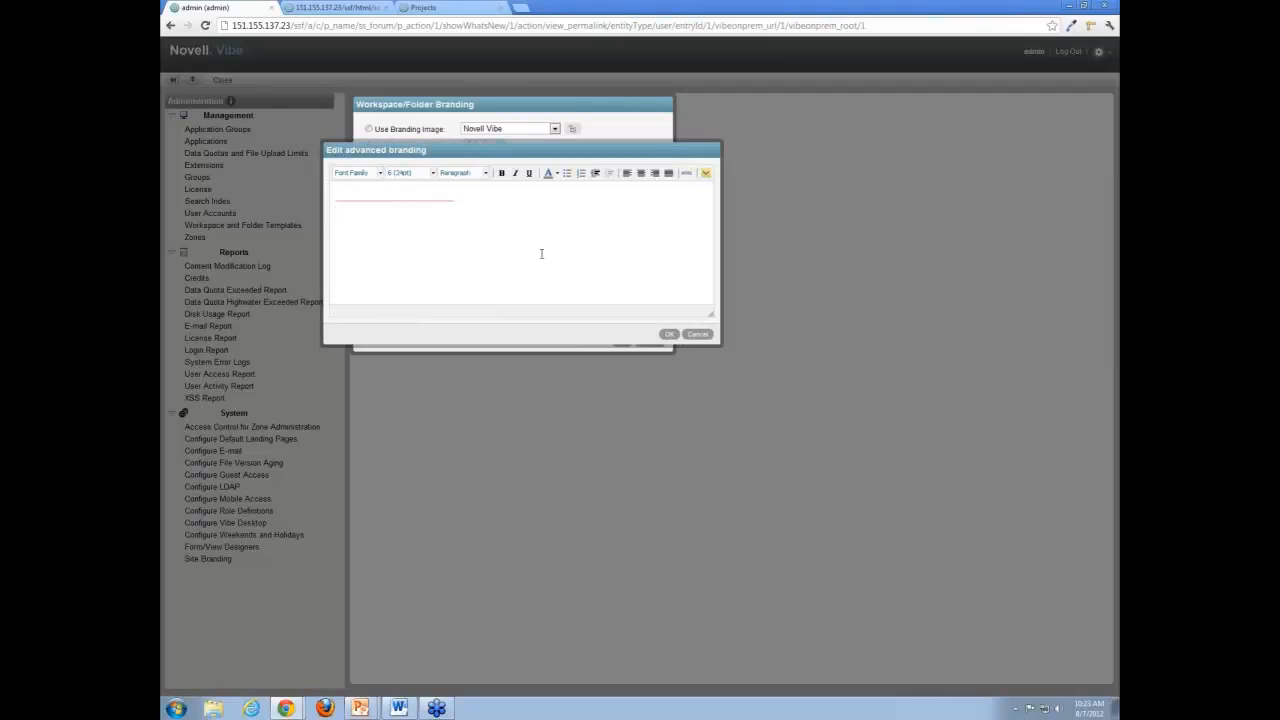
{"action": "left_click", "coordinate": [700, 334]}
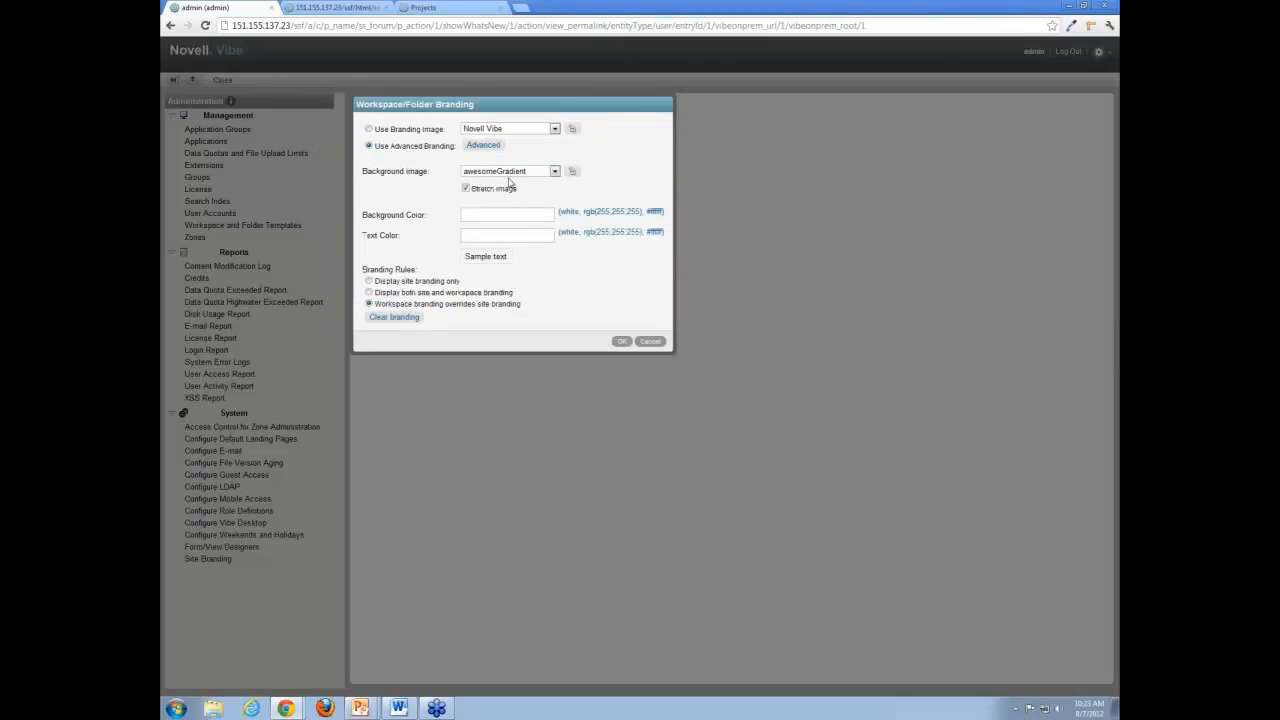
{"action": "left_click", "coordinate": [492, 215]}
{"action": "left_click", "coordinate": [493, 234]}
{"action": "left_click", "coordinate": [492, 214]}
{"action": "left_click", "coordinate": [662, 345]}
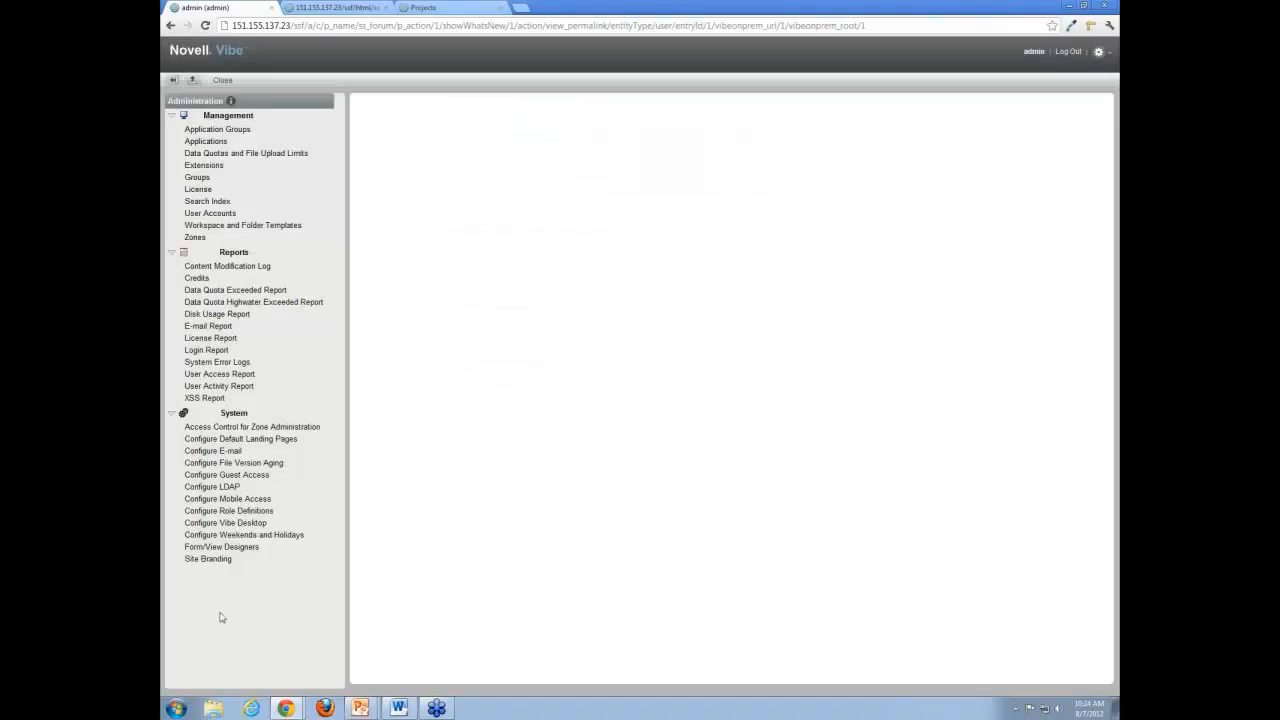
Open the Form and View Designers, view the page for importing public definitions, and close it without importing.
{"action": "left_click", "coordinate": [238, 551]}
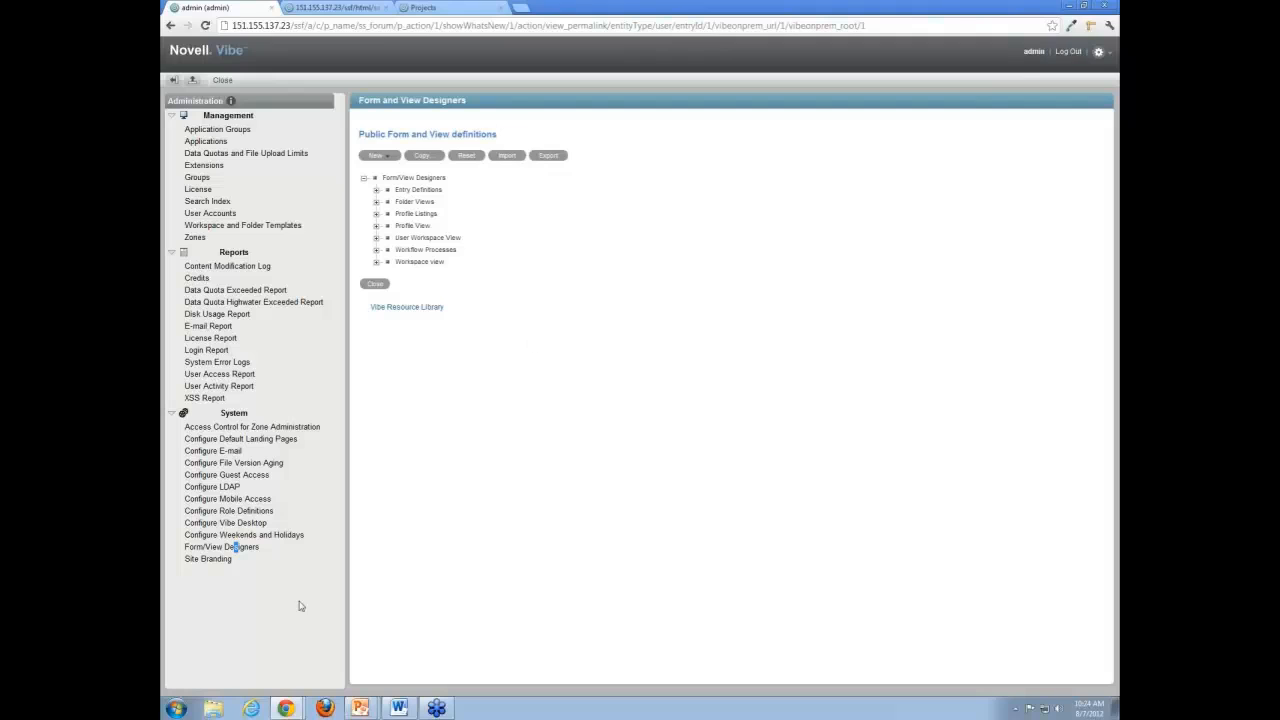
{"action": "left_click", "coordinate": [507, 156]}
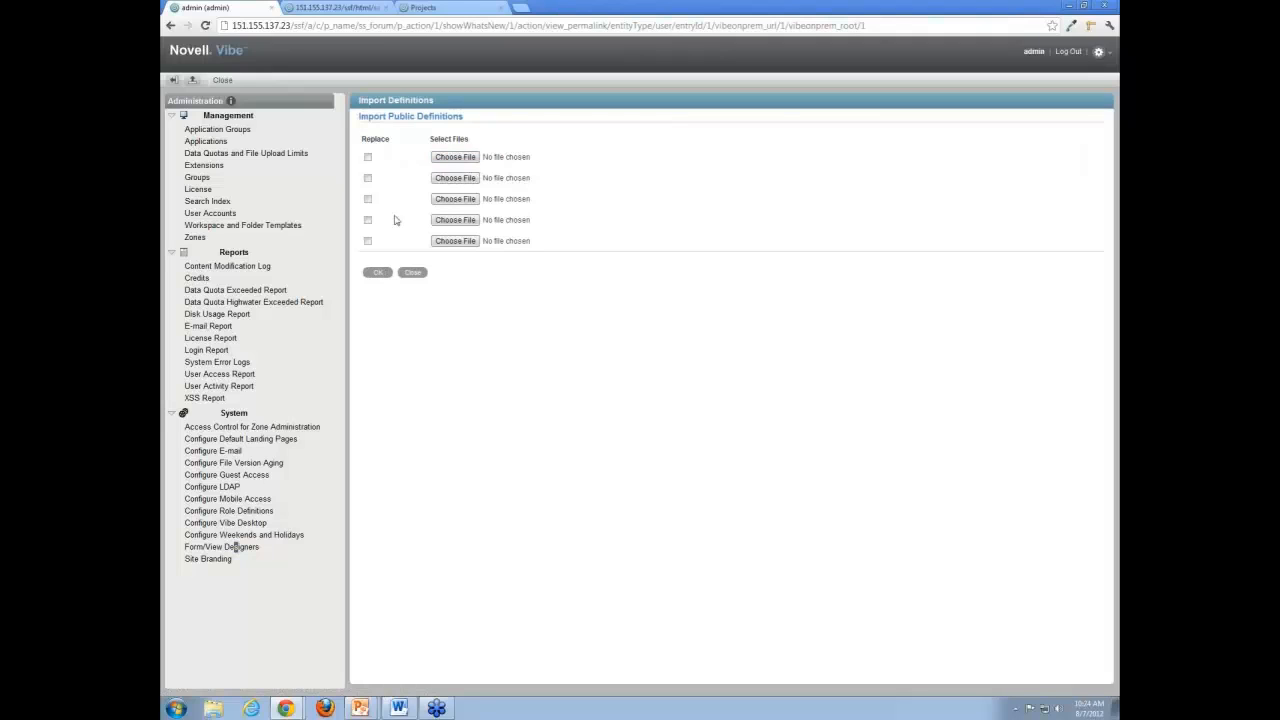
{"action": "left_click", "coordinate": [420, 274]}
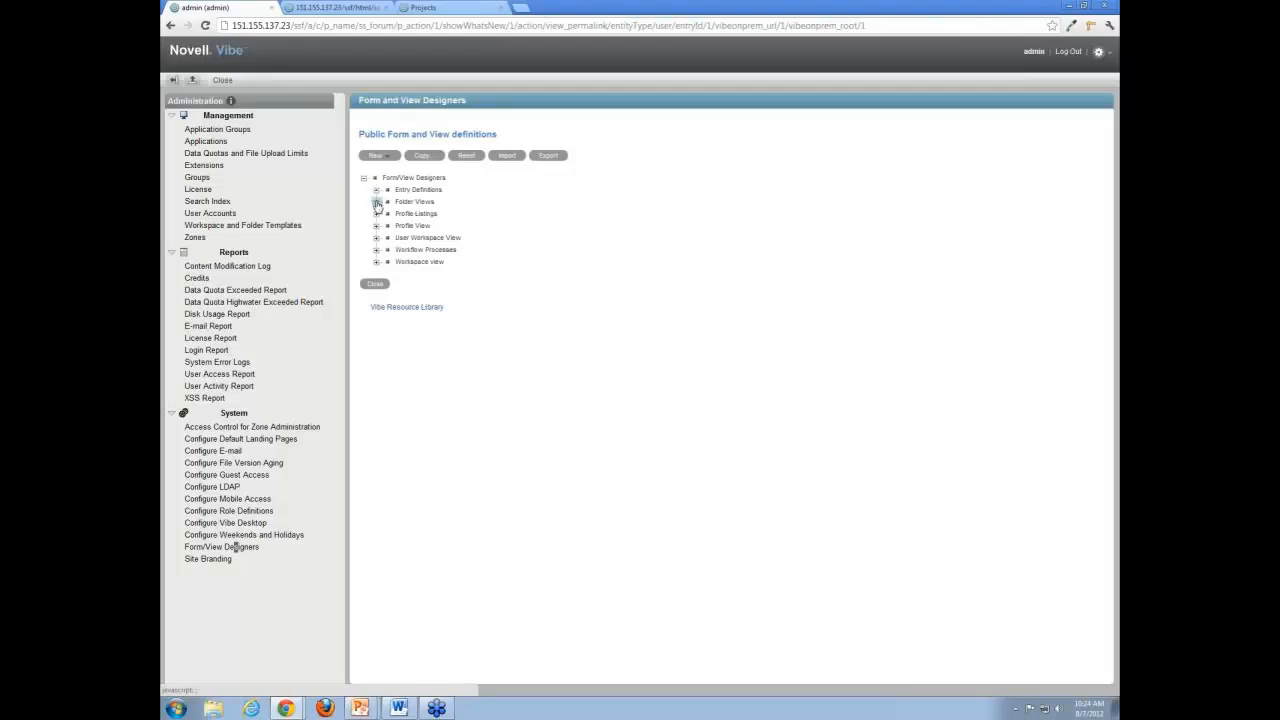
Open the Files (_libraryFolder) definition from the folder views and look at its form preview.
{"action": "left_click", "coordinate": [377, 202]}
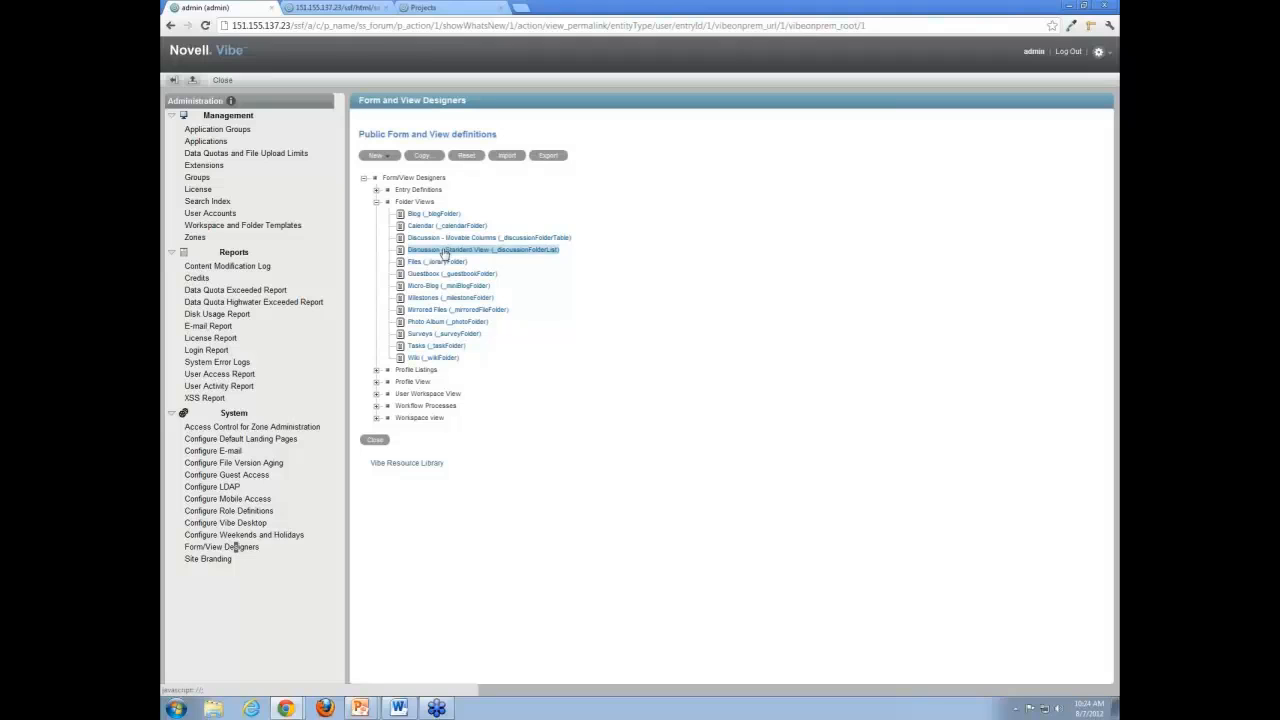
{"action": "left_click", "coordinate": [431, 262]}
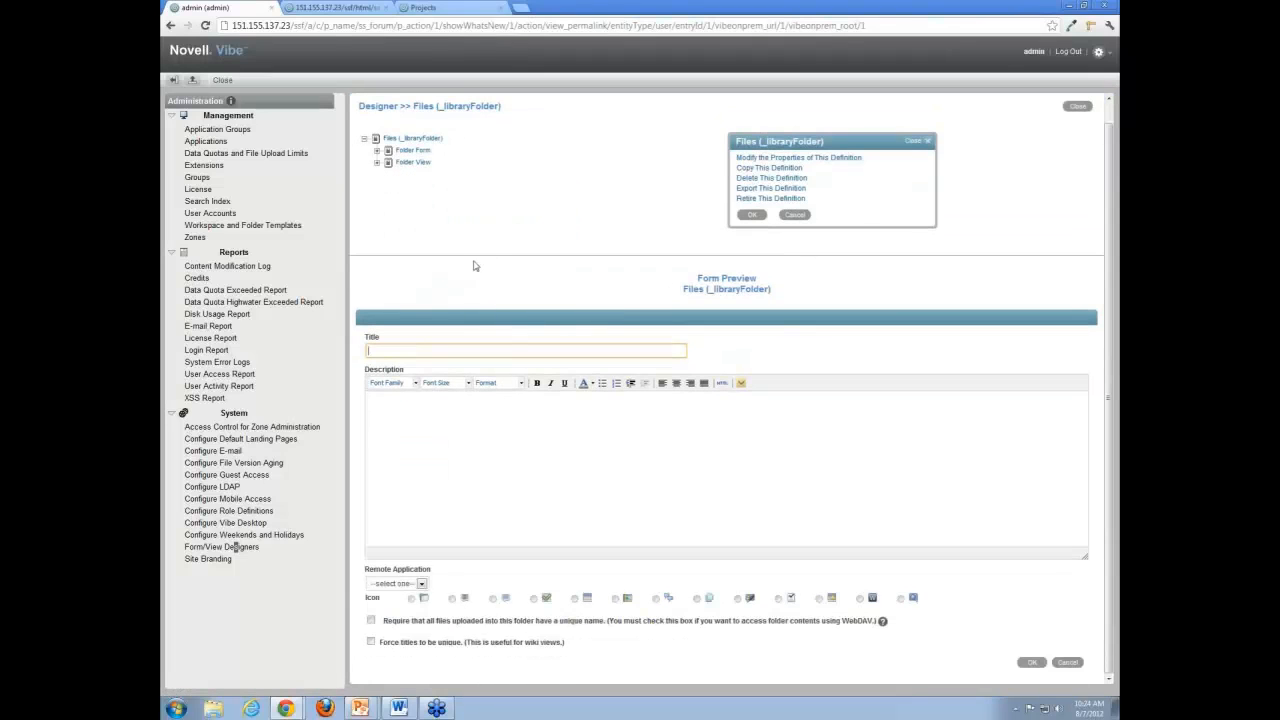
{"action": "left_click", "coordinate": [431, 460]}
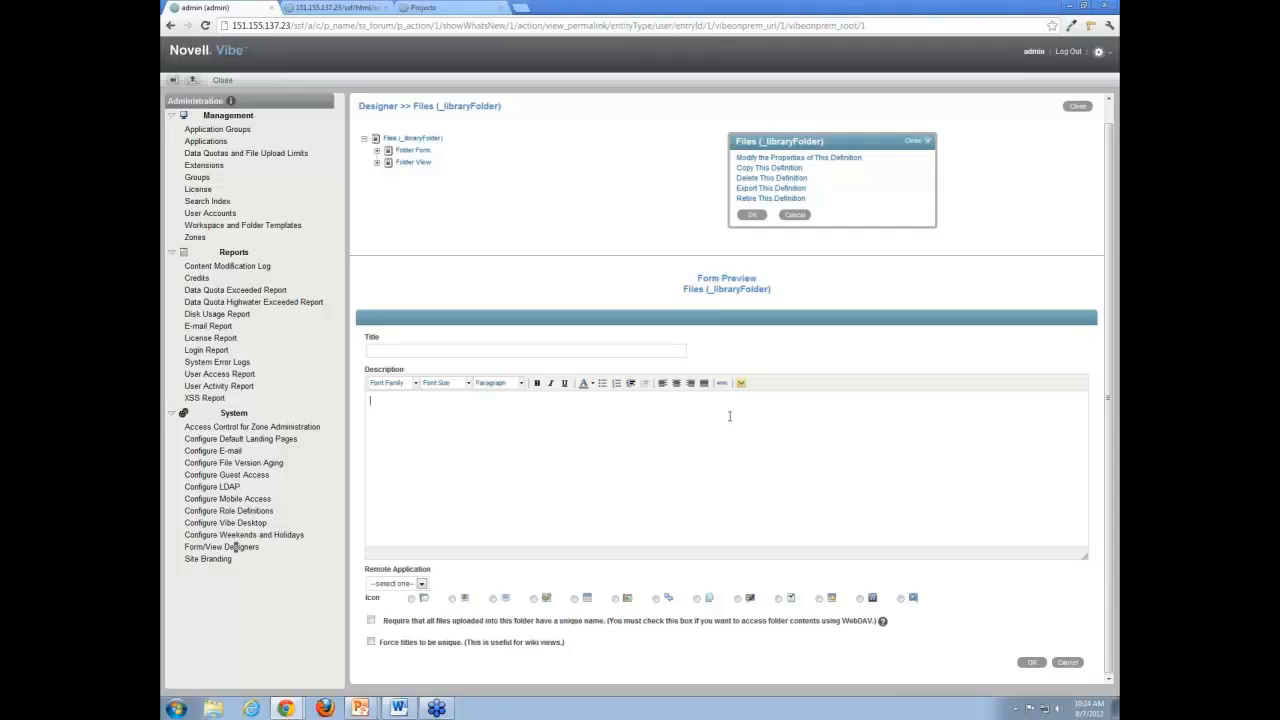
Examine the Files definition's Folder Form elements and the standard elements and layout options available for it, and close the designer.
{"action": "left_click", "coordinate": [377, 172]}
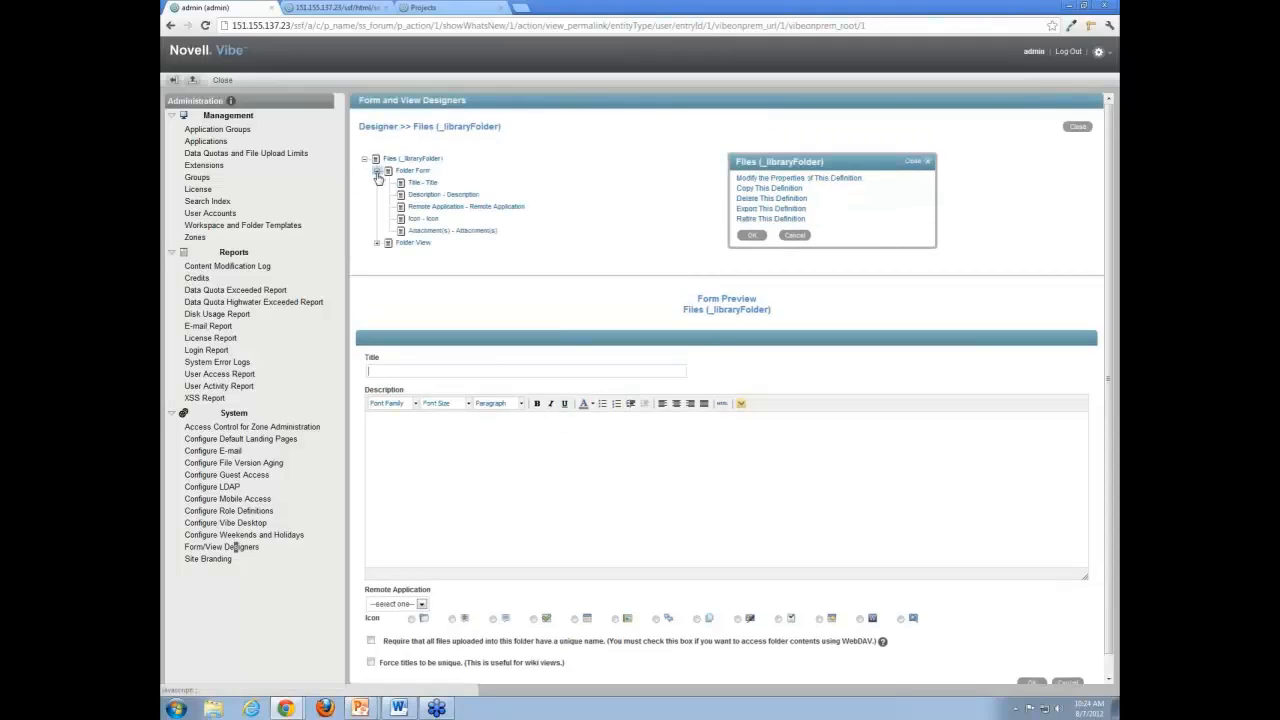
{"action": "left_click", "coordinate": [412, 171]}
{"action": "left_click", "coordinate": [743, 198]}
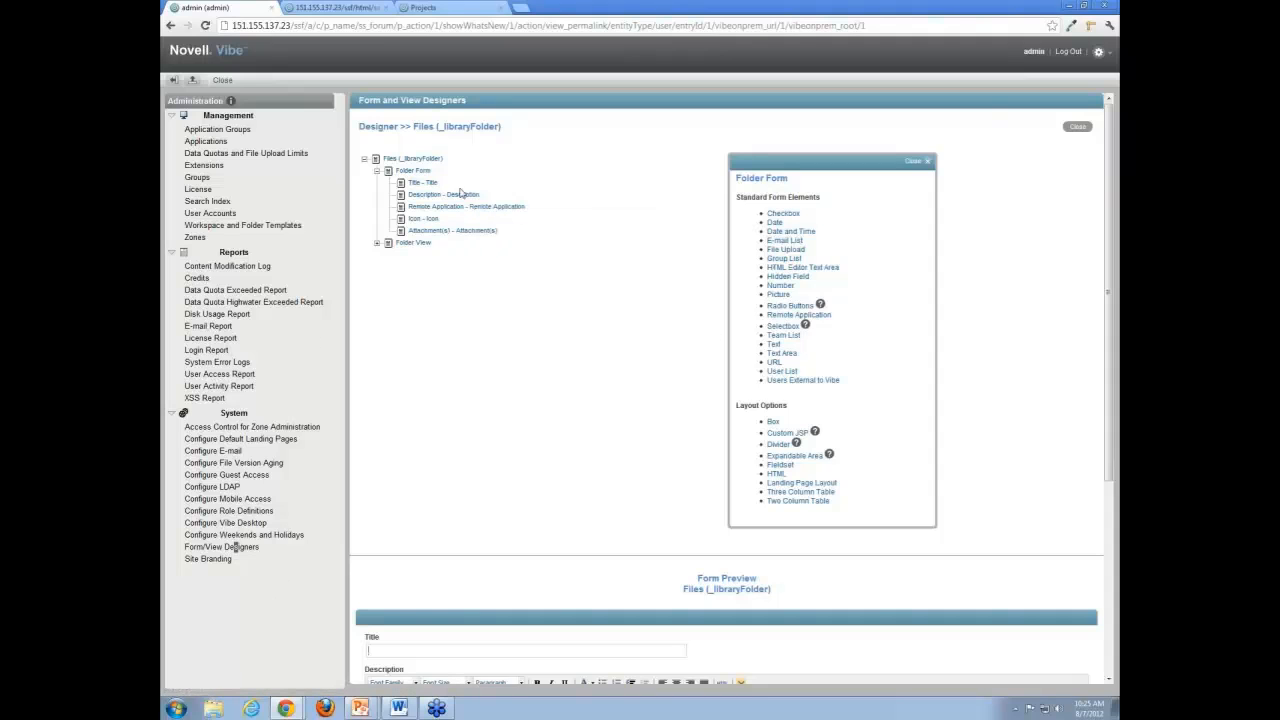
{"action": "mouse_move", "coordinate": [422, 185]}
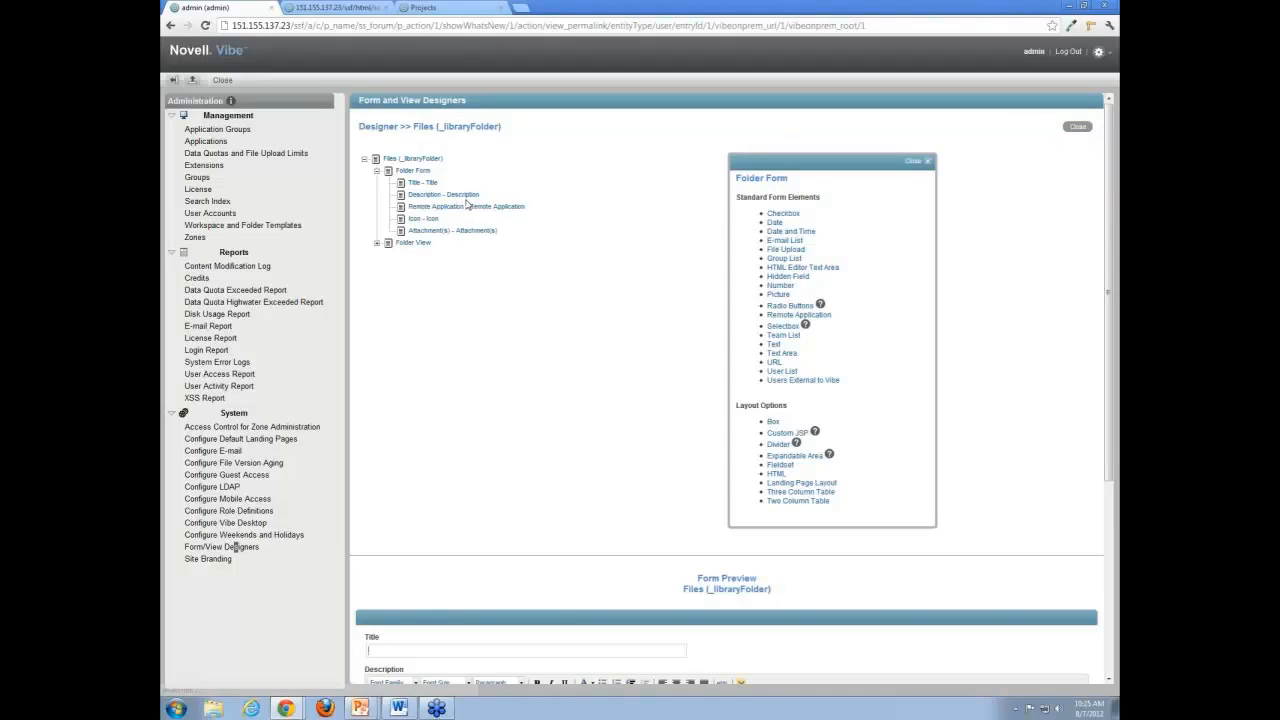
{"action": "left_click", "coordinate": [377, 171]}
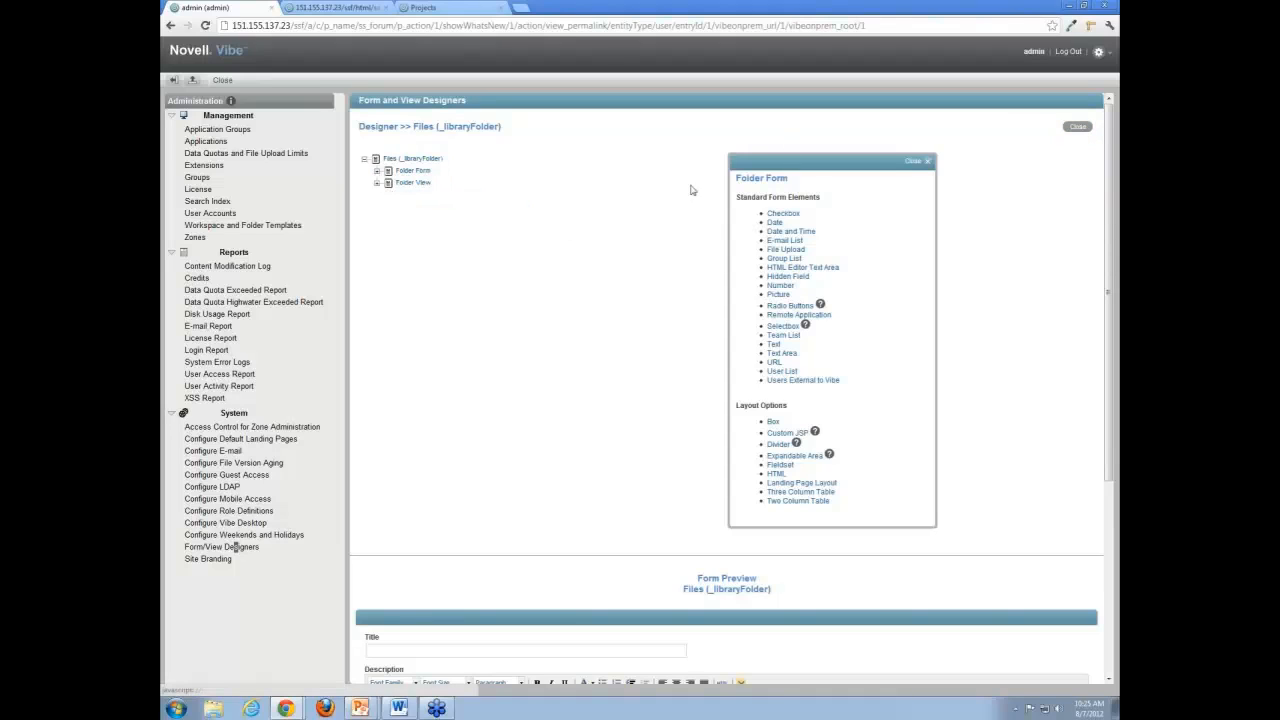
{"action": "left_click", "coordinate": [1077, 128]}
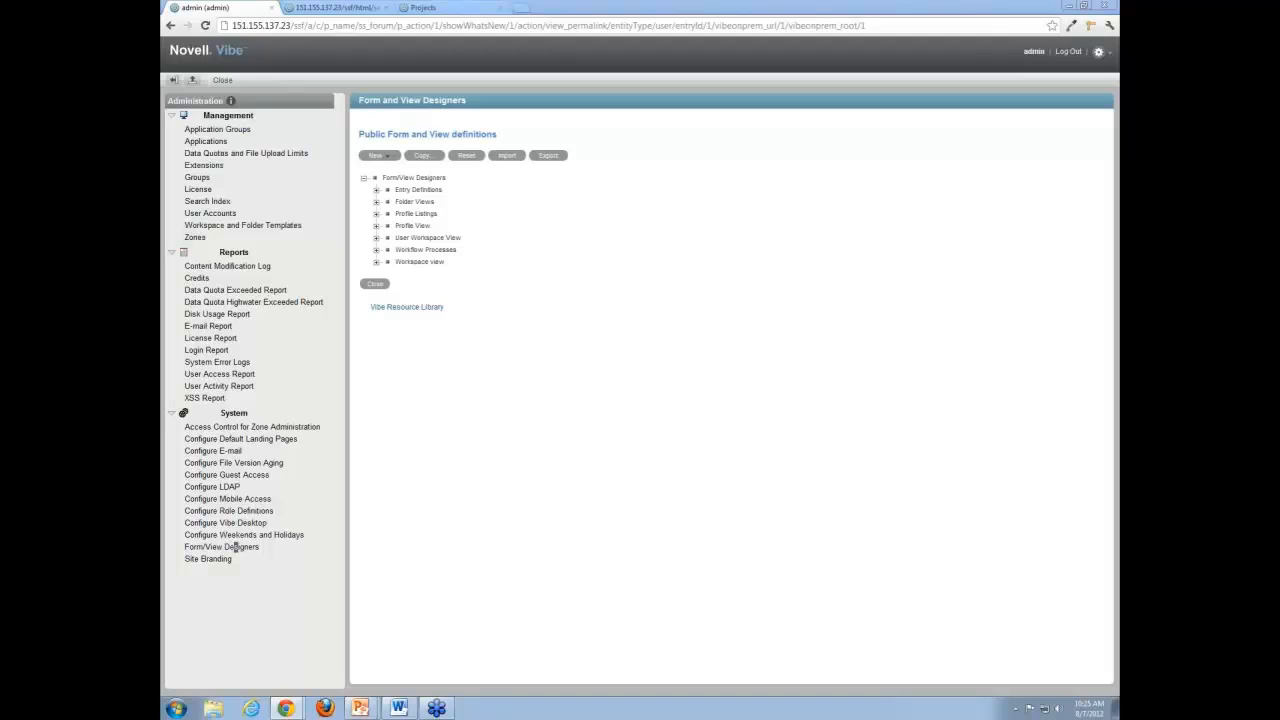
Switch to Admin_console_slides.pptx in PowerPoint and show the contact information on slide 4 in the slide show.
{"action": "mouse_move", "coordinate": [358, 710]}
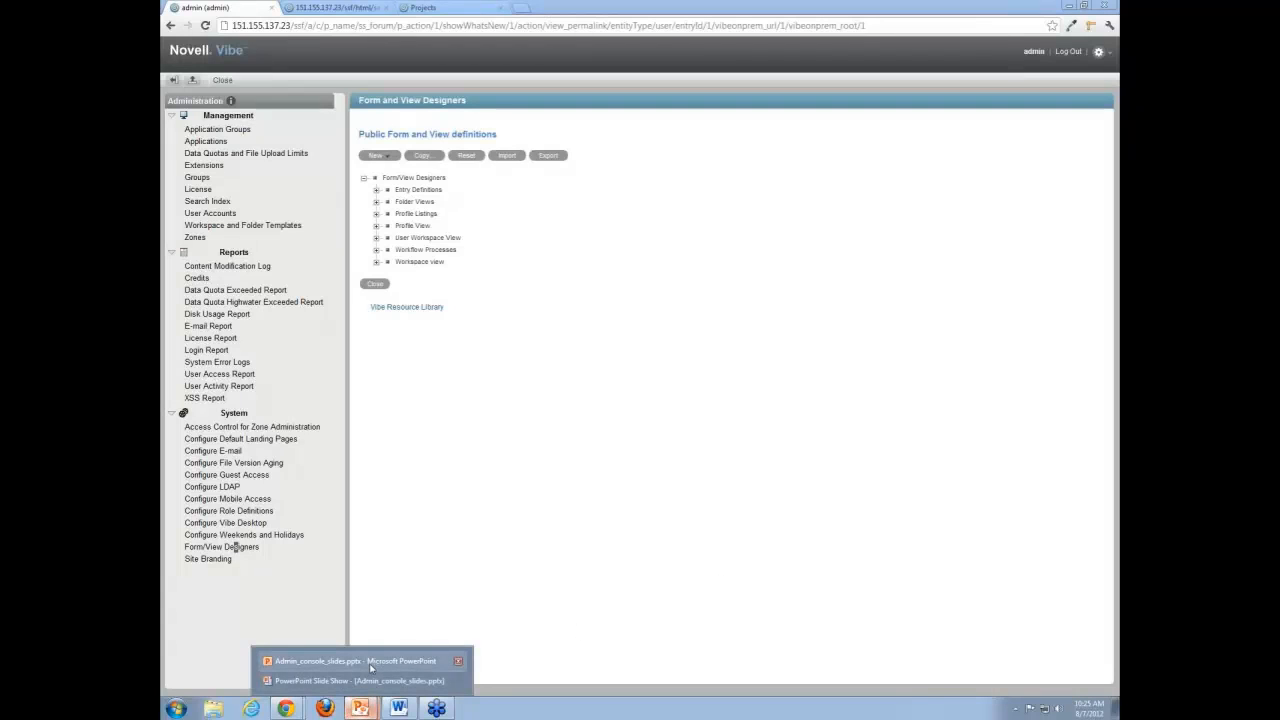
{"action": "left_click", "coordinate": [370, 664]}
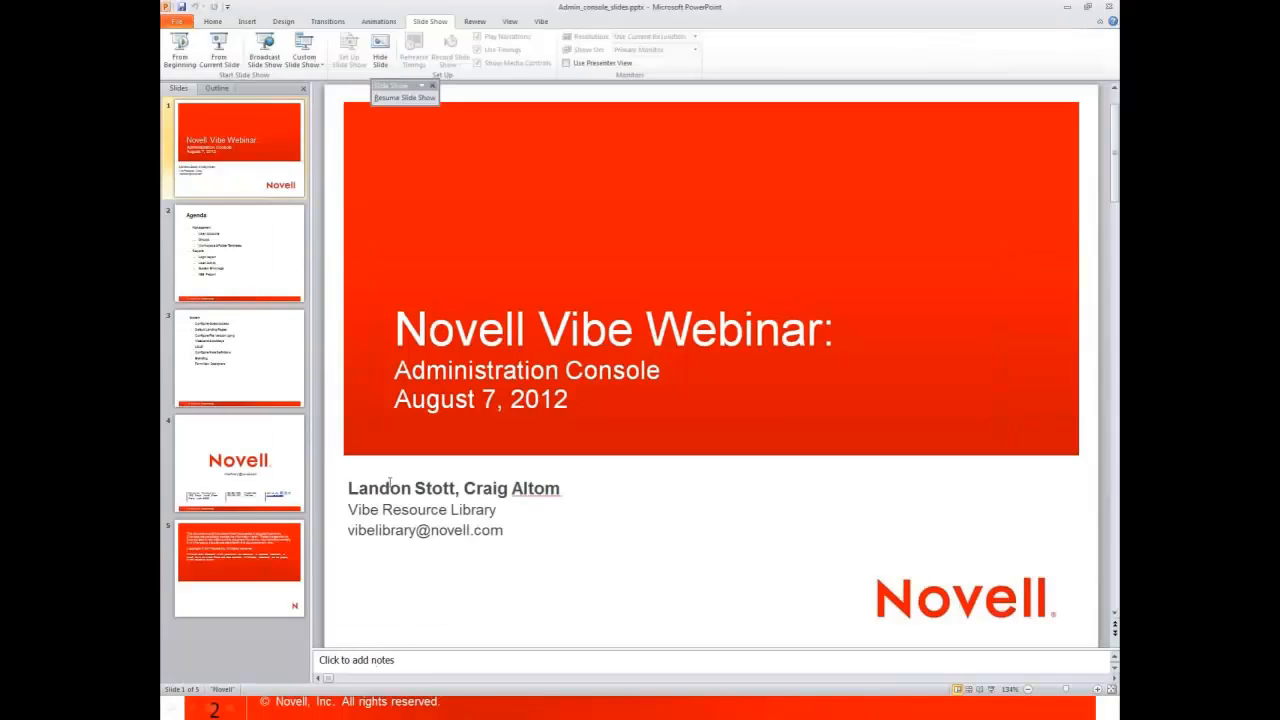
{"action": "left_click", "coordinate": [240, 465]}
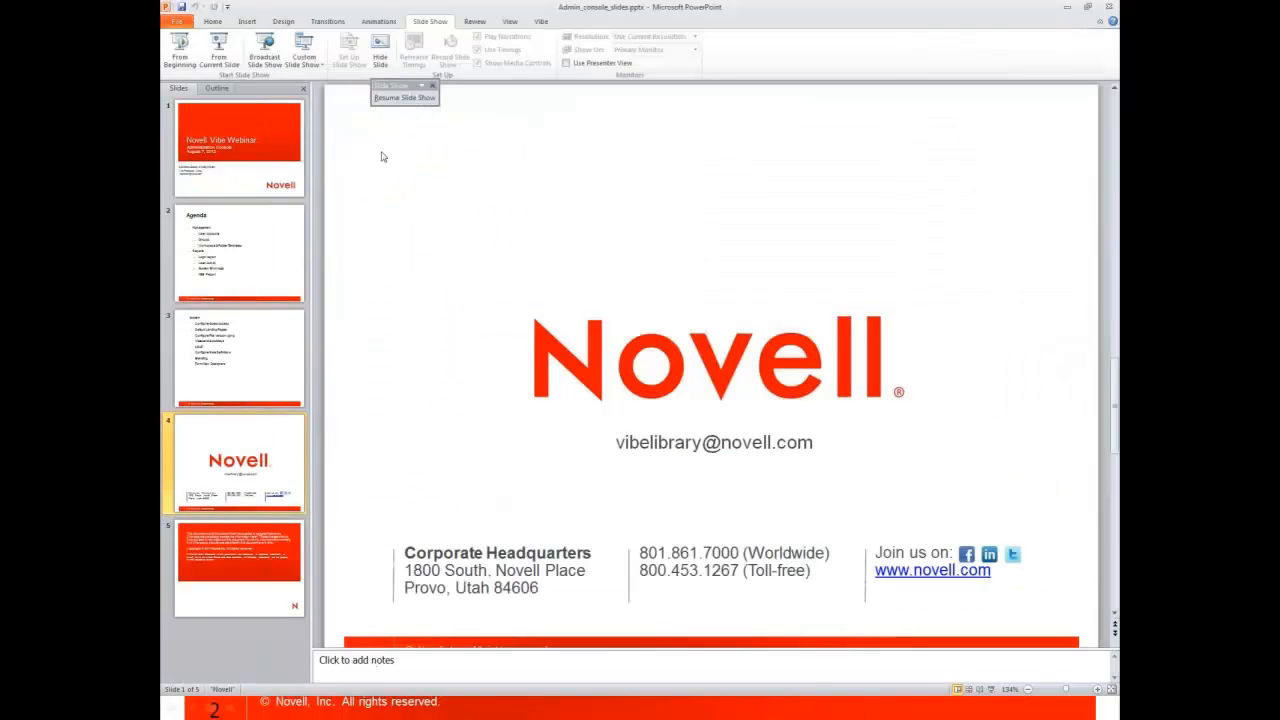
{"action": "left_click", "coordinate": [216, 45]}
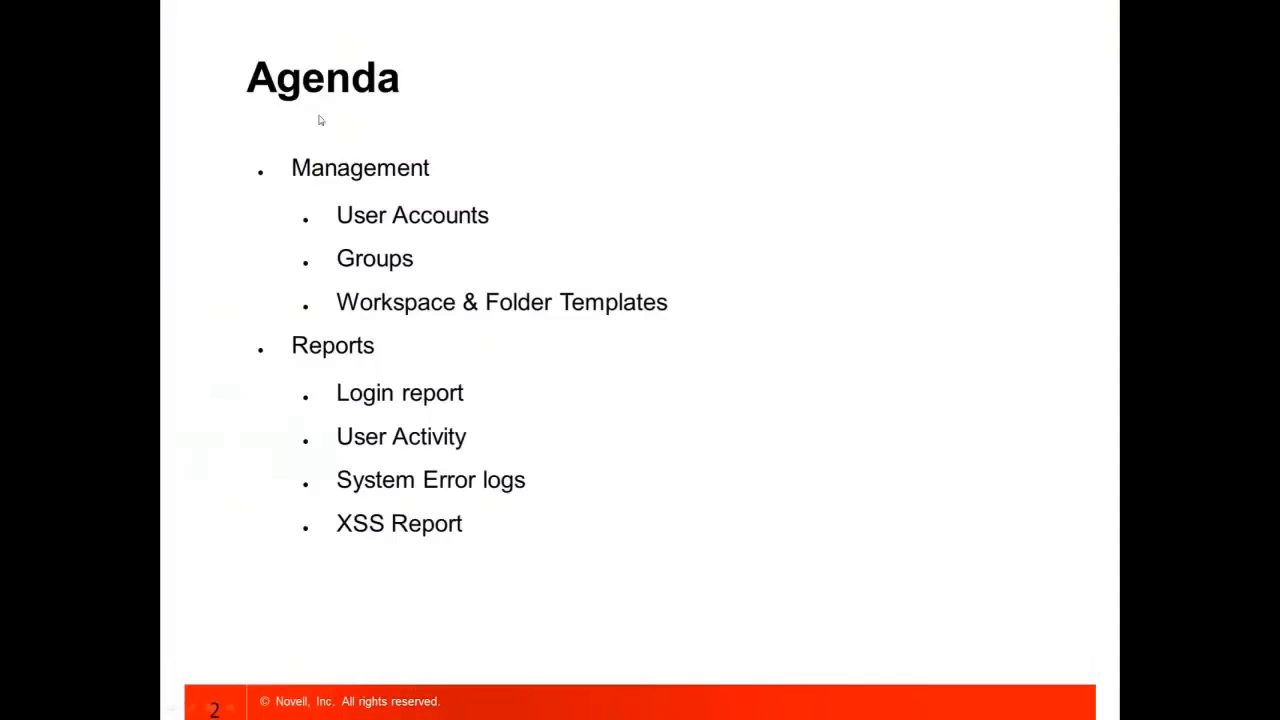
{"action": "left_click", "coordinate": [494, 492]}
{"action": "left_click", "coordinate": [494, 492]}
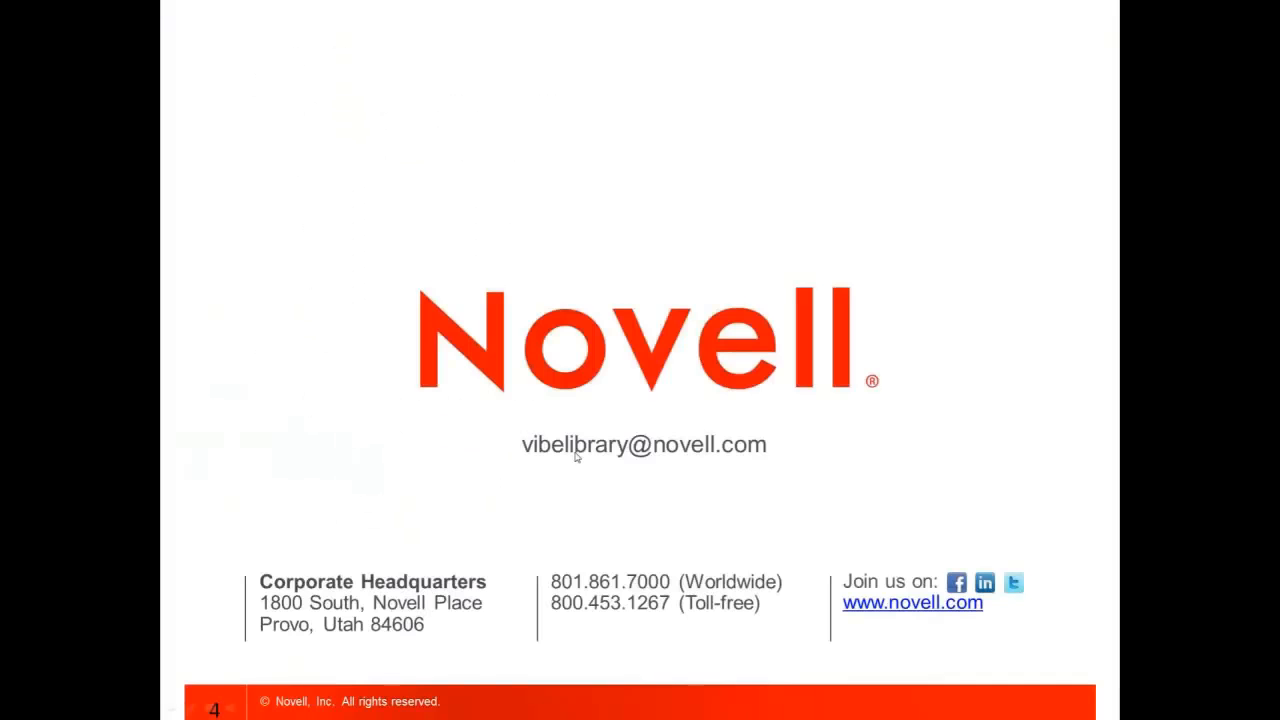